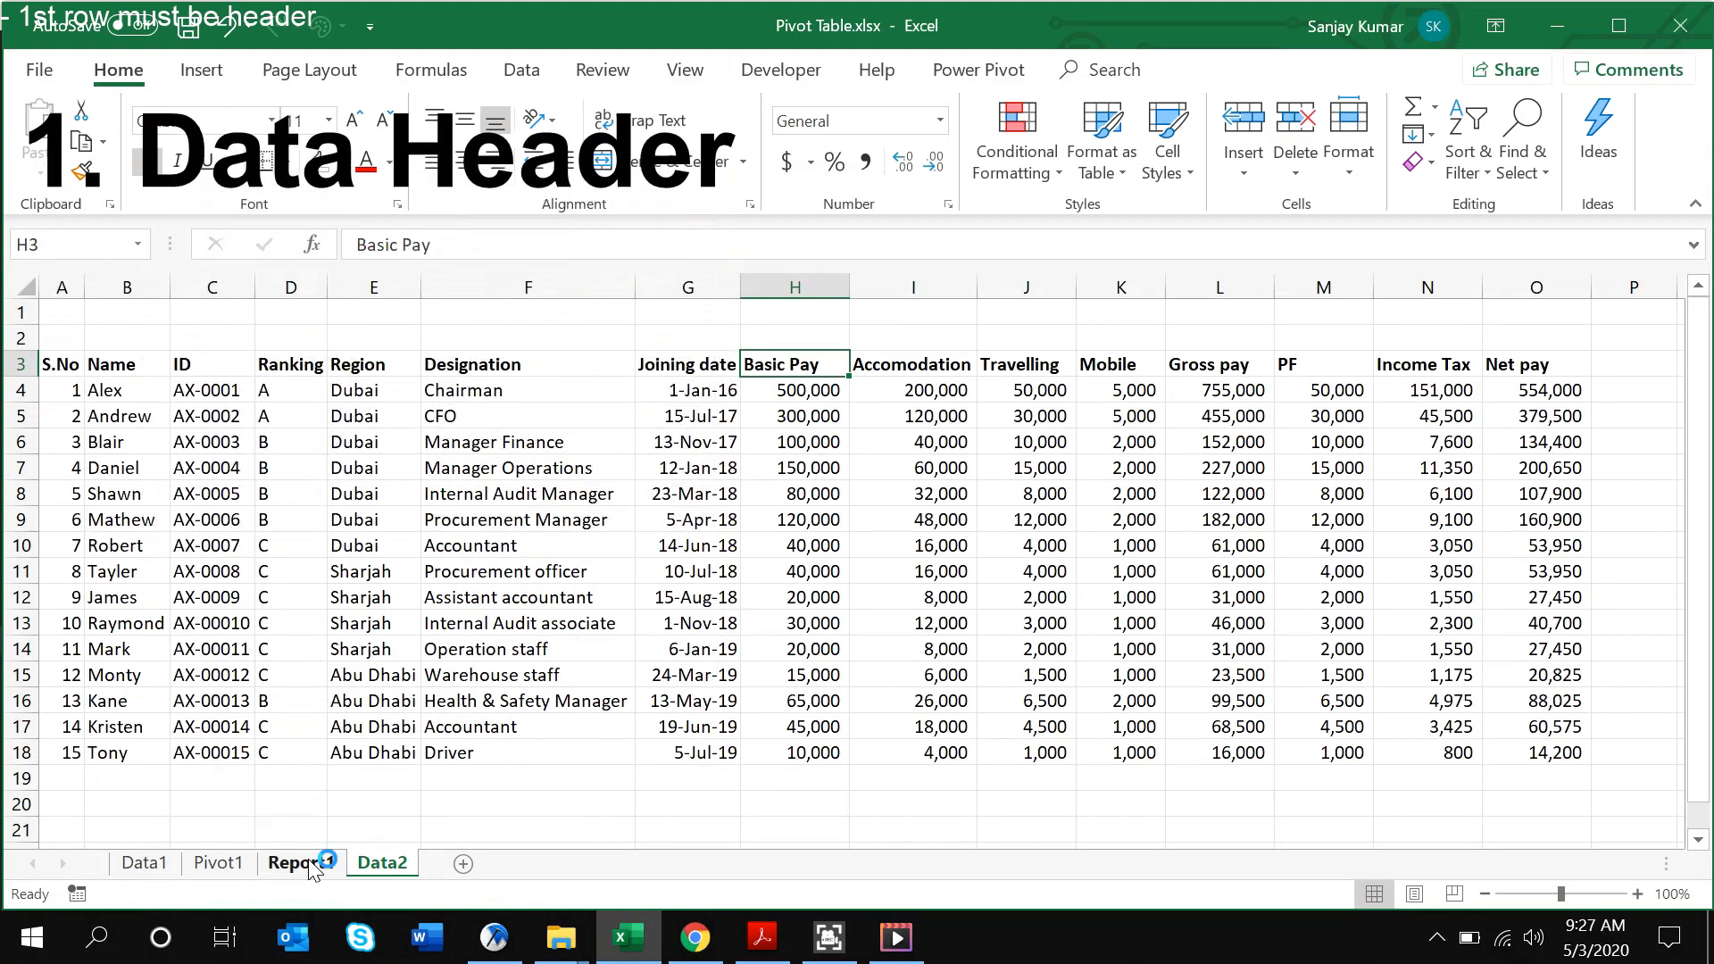
Browse the header row and Region column, clearing E5's Dubai value and then restoring it
key("shift+space")
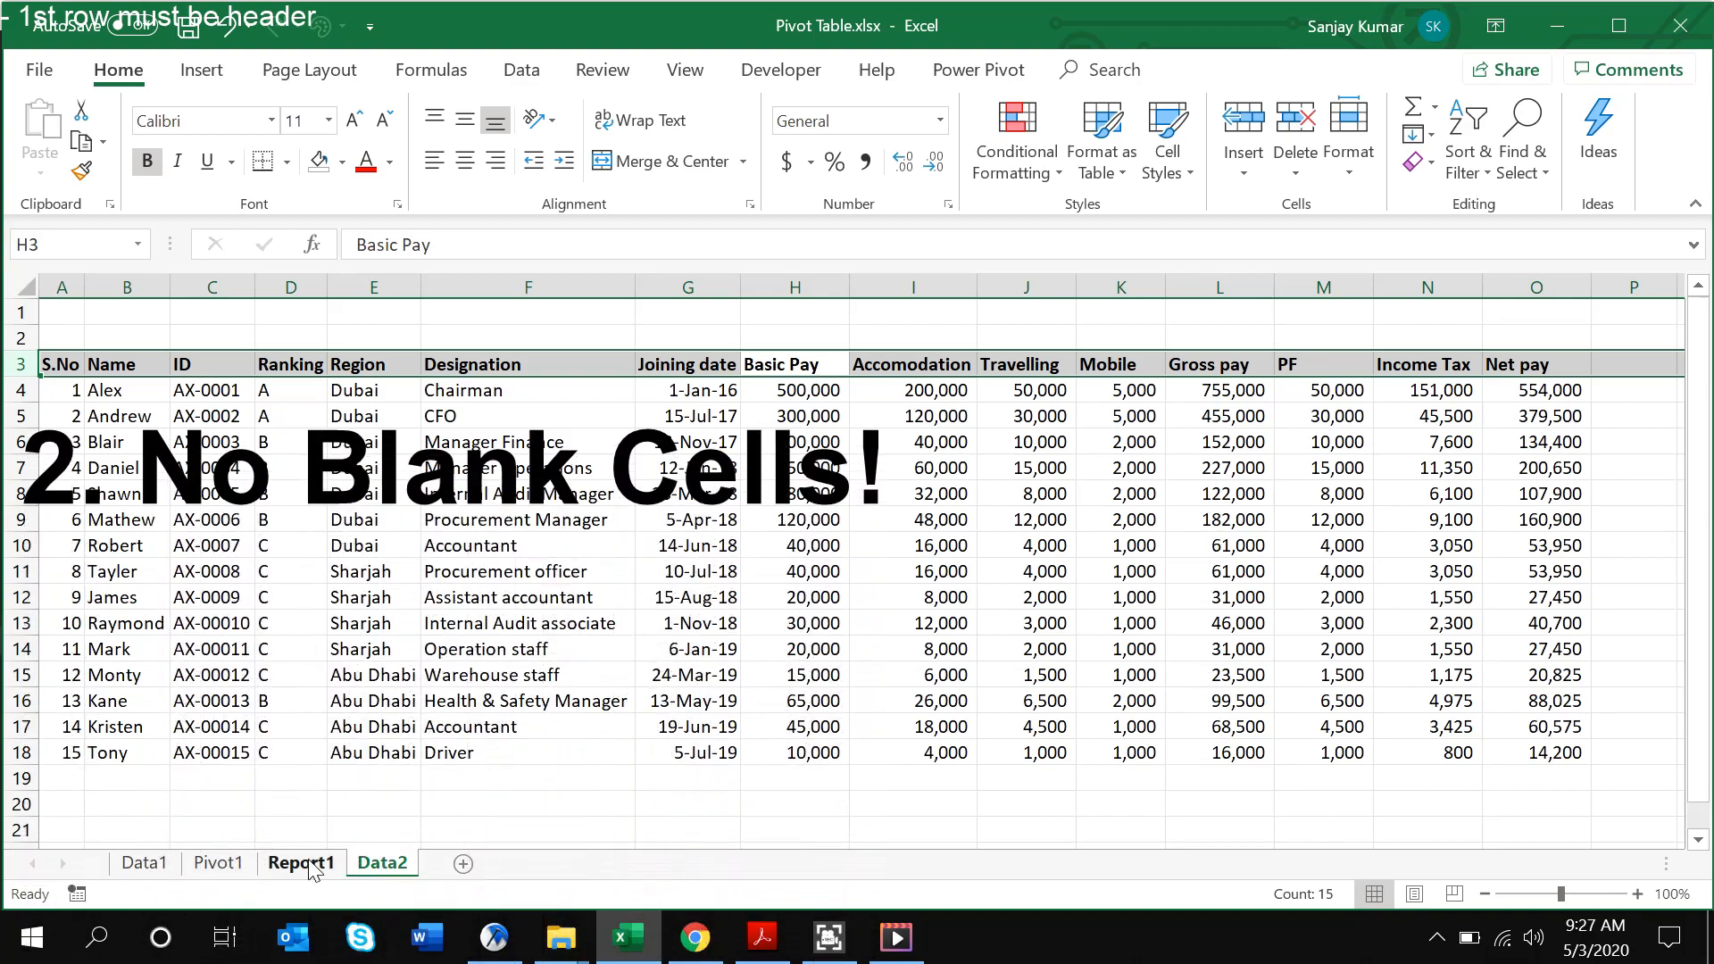
key("Left")
key("Left")
key("Left")
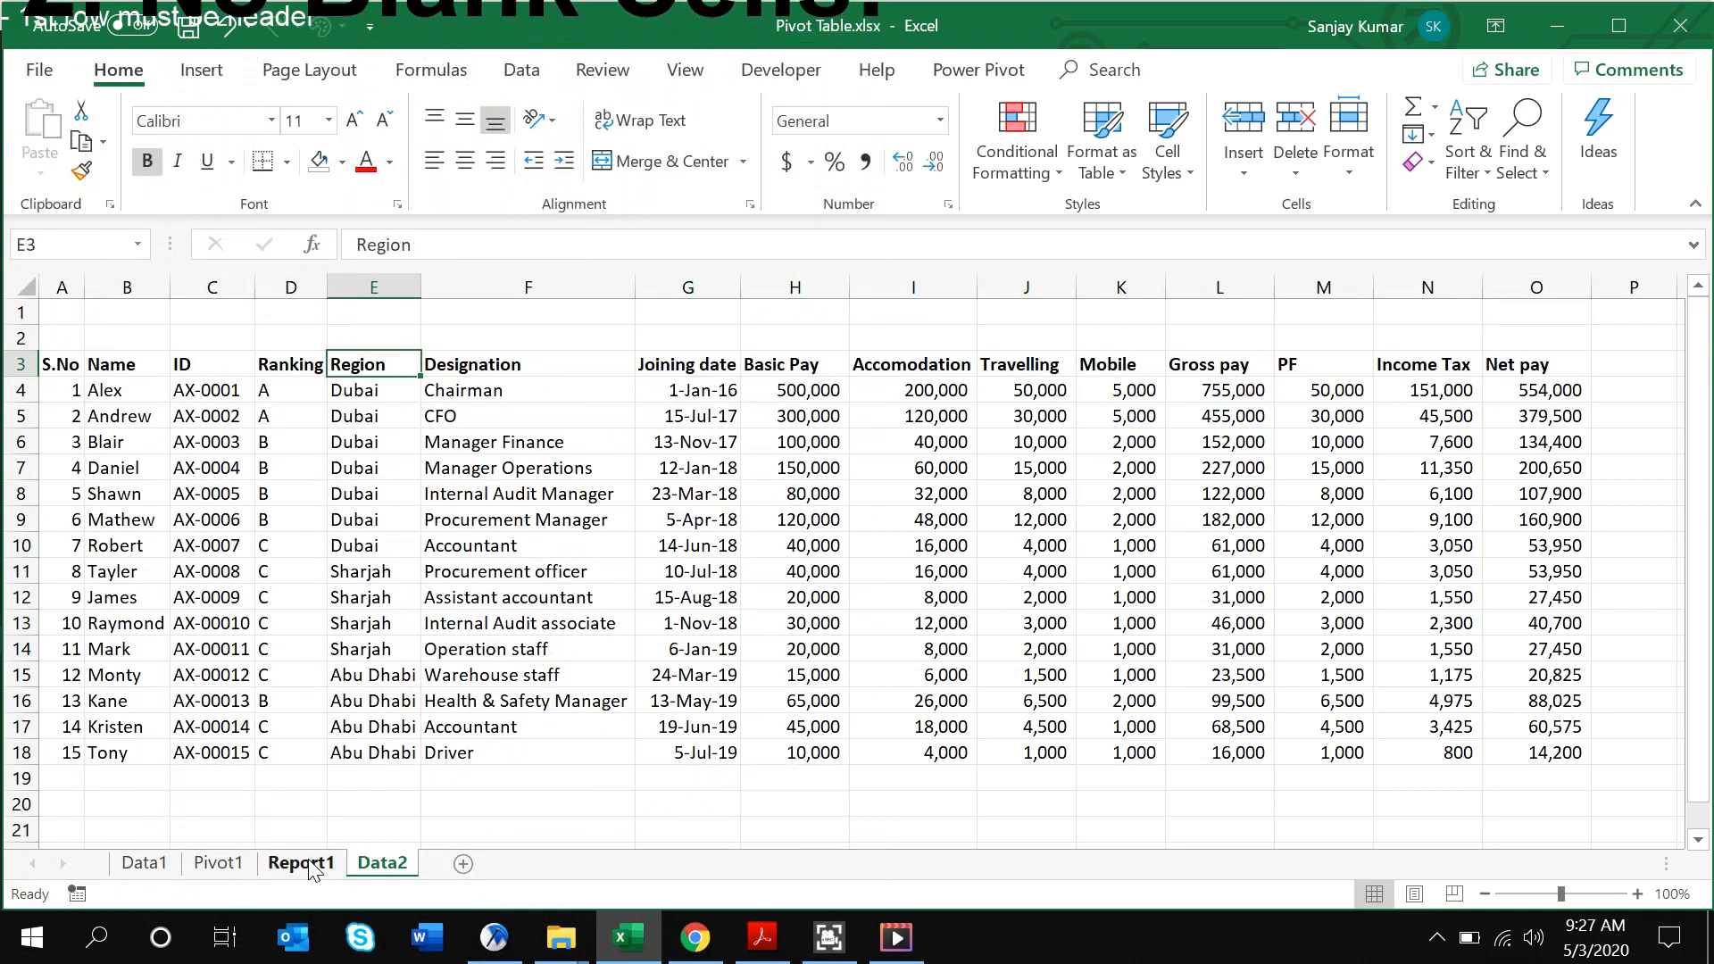
key("Right")
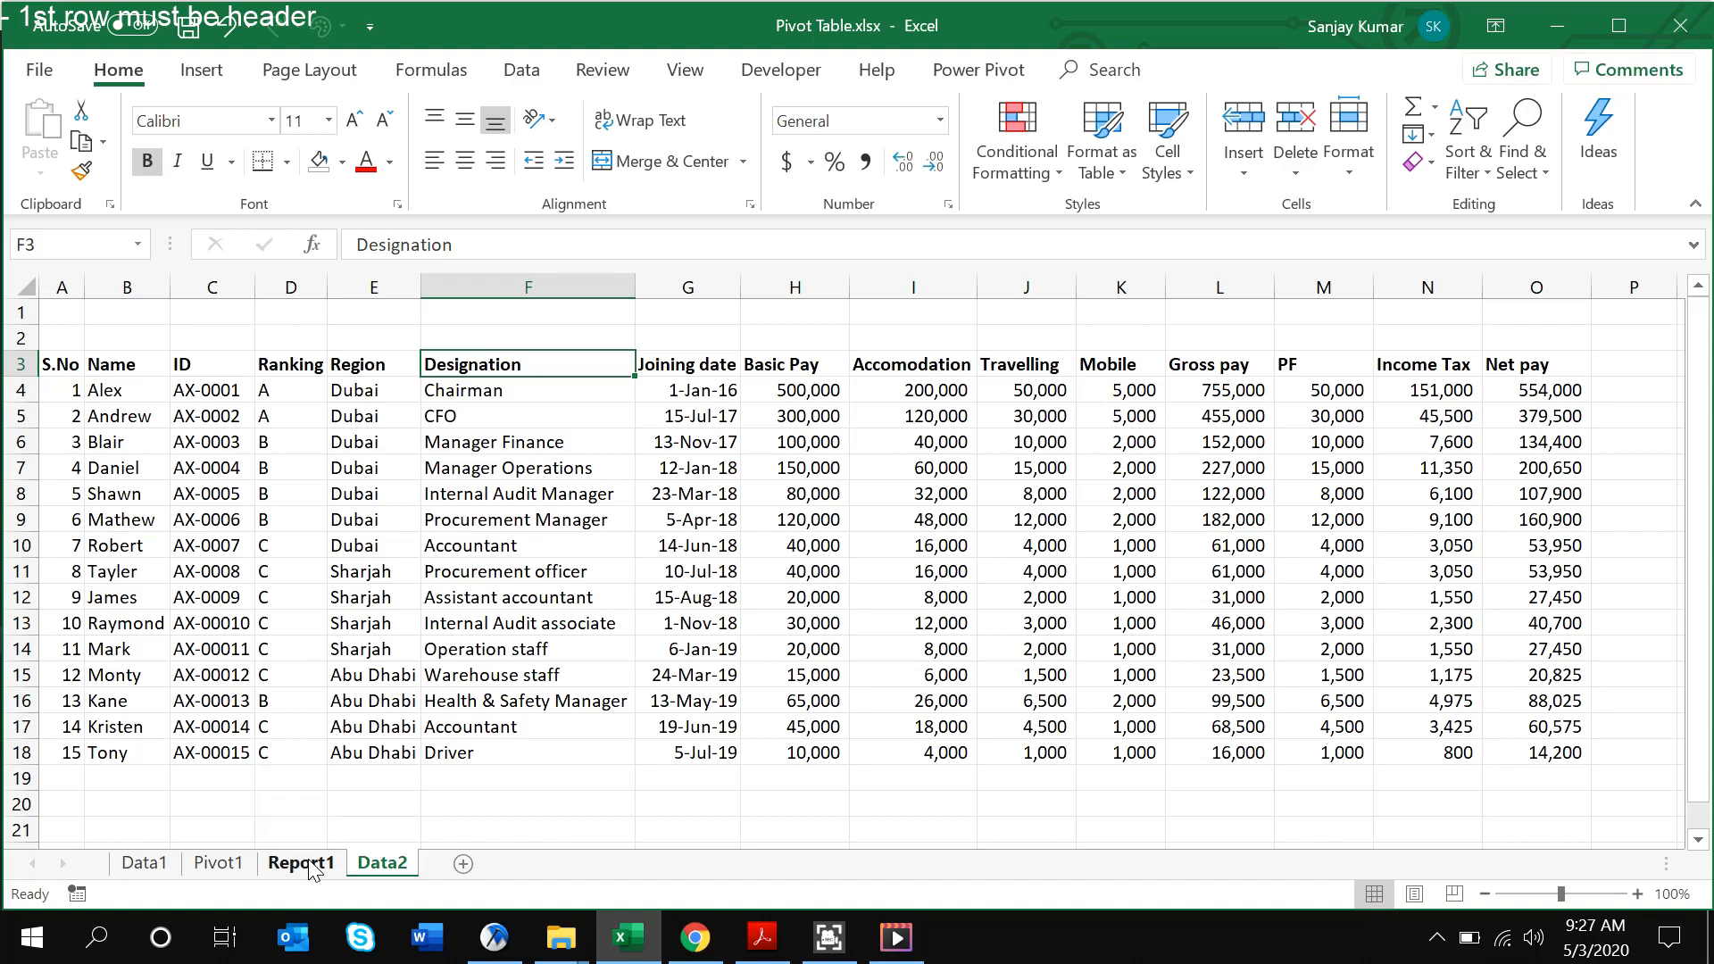
key("Down")
key("Up")
key("Down")
key("Down")
key("Down")
key("Down")
key("Up")
key("Up")
key("Up")
key("Up")
key("Left")
key("Down")
key("Down")
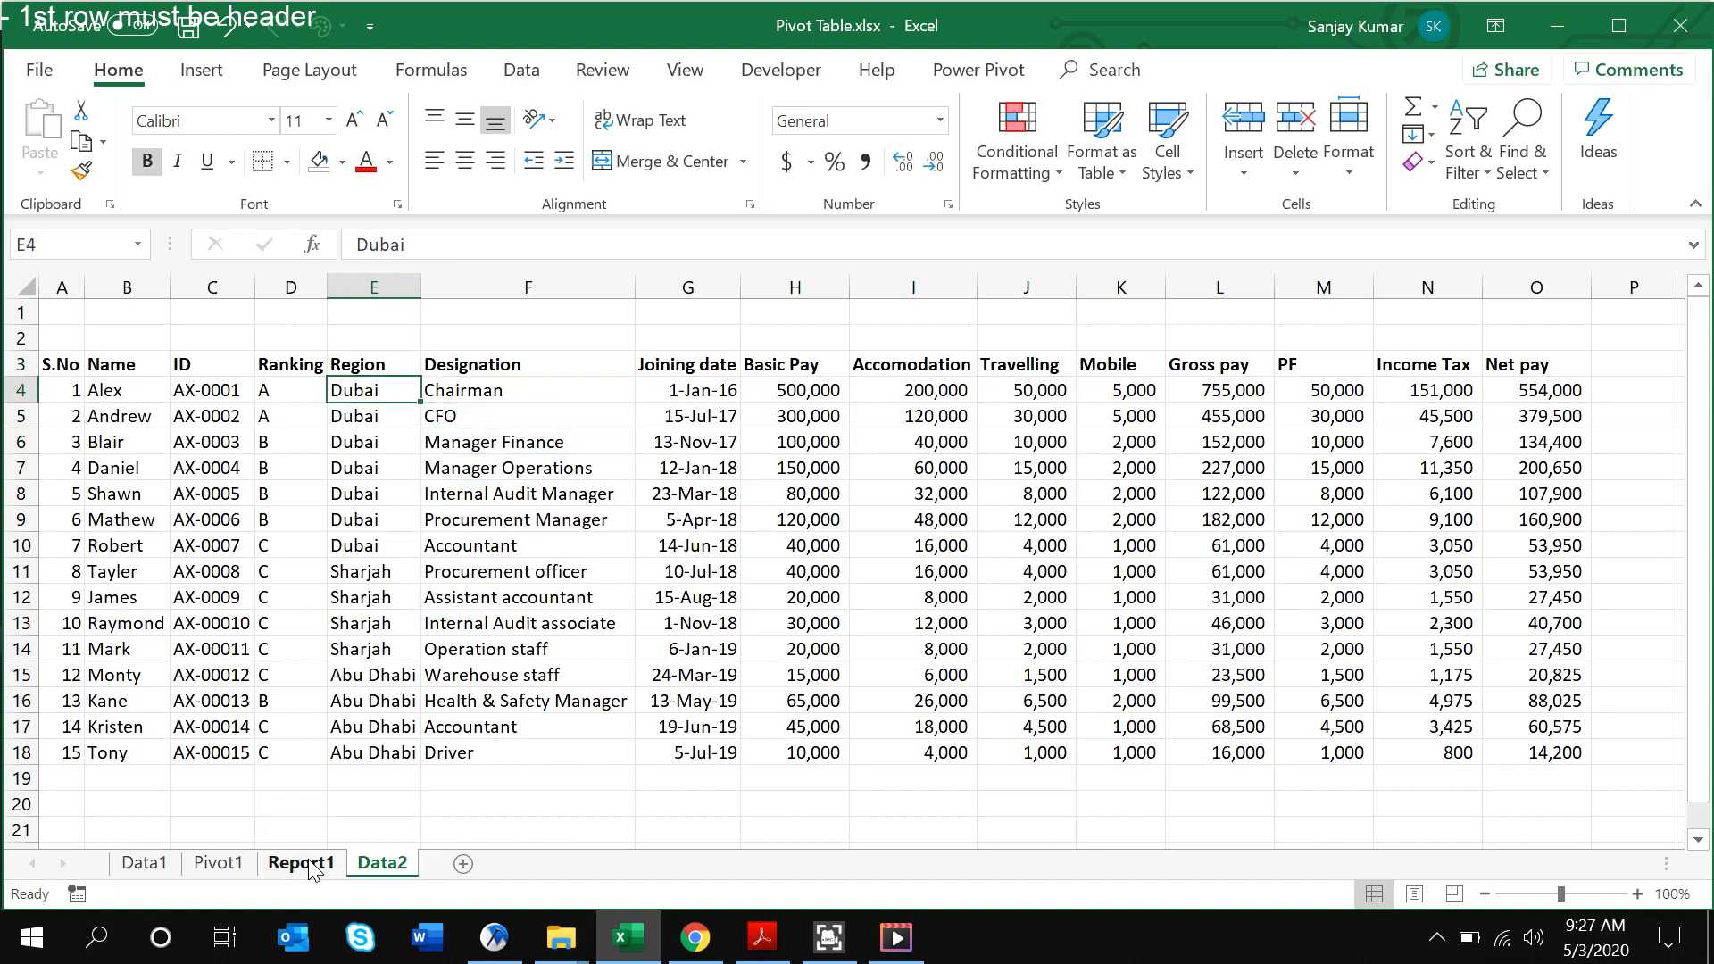
key("Delete")
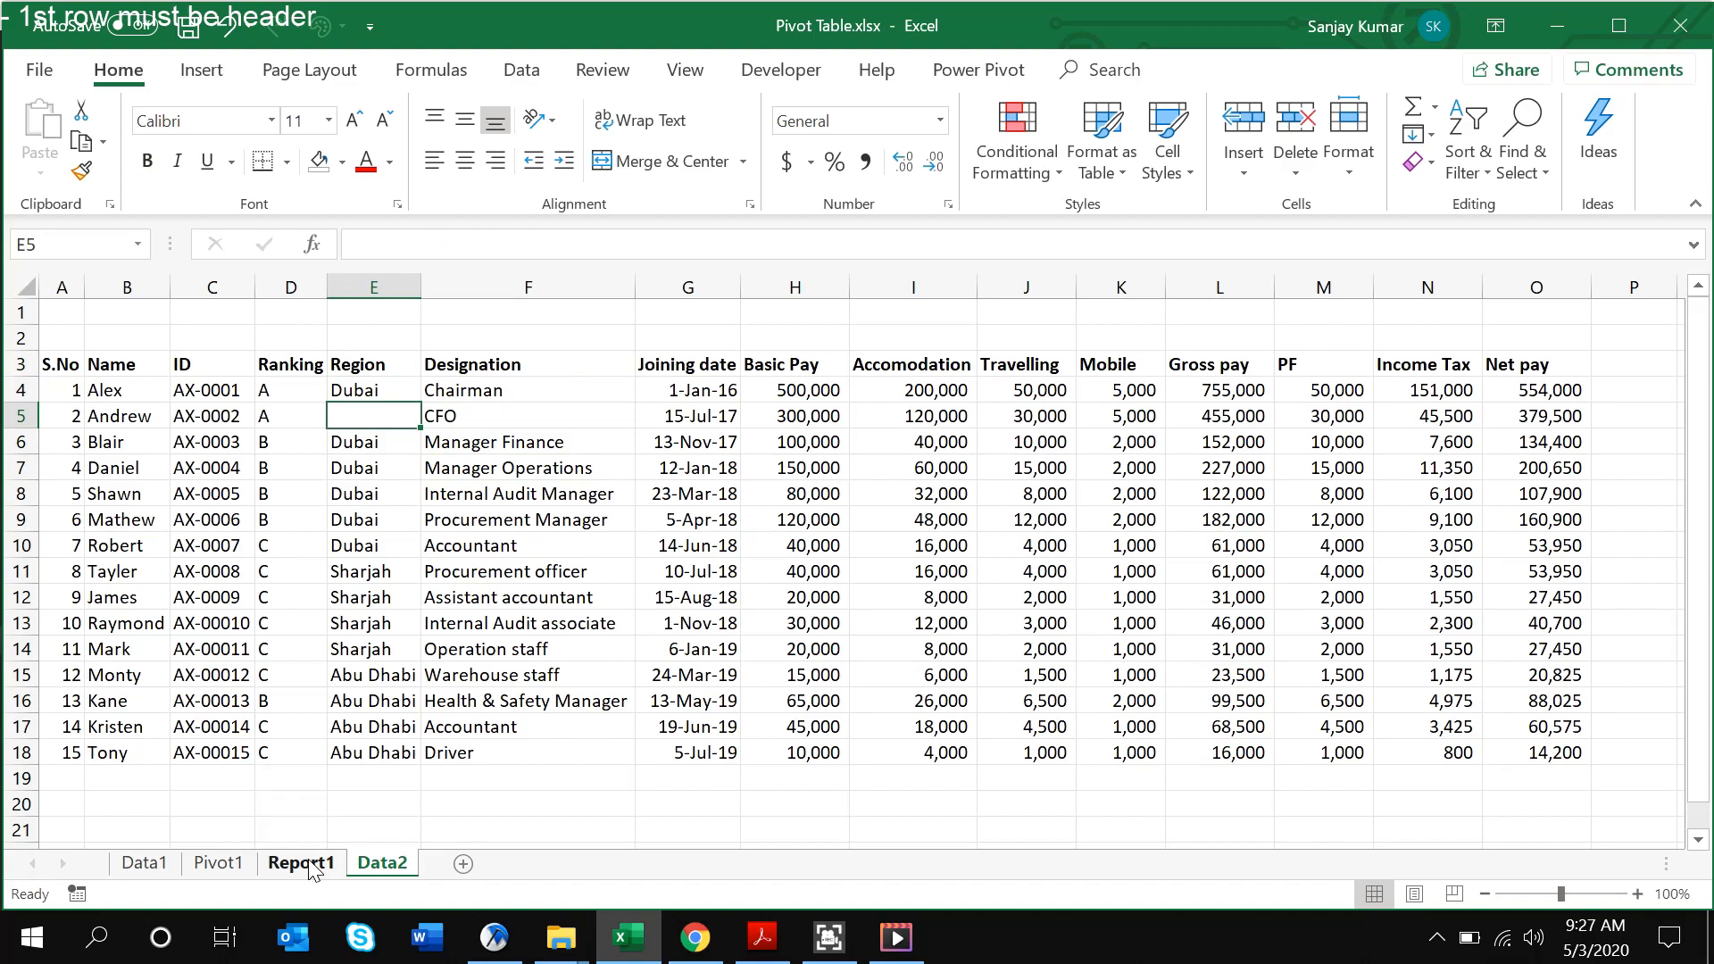
key("ctrl+z")
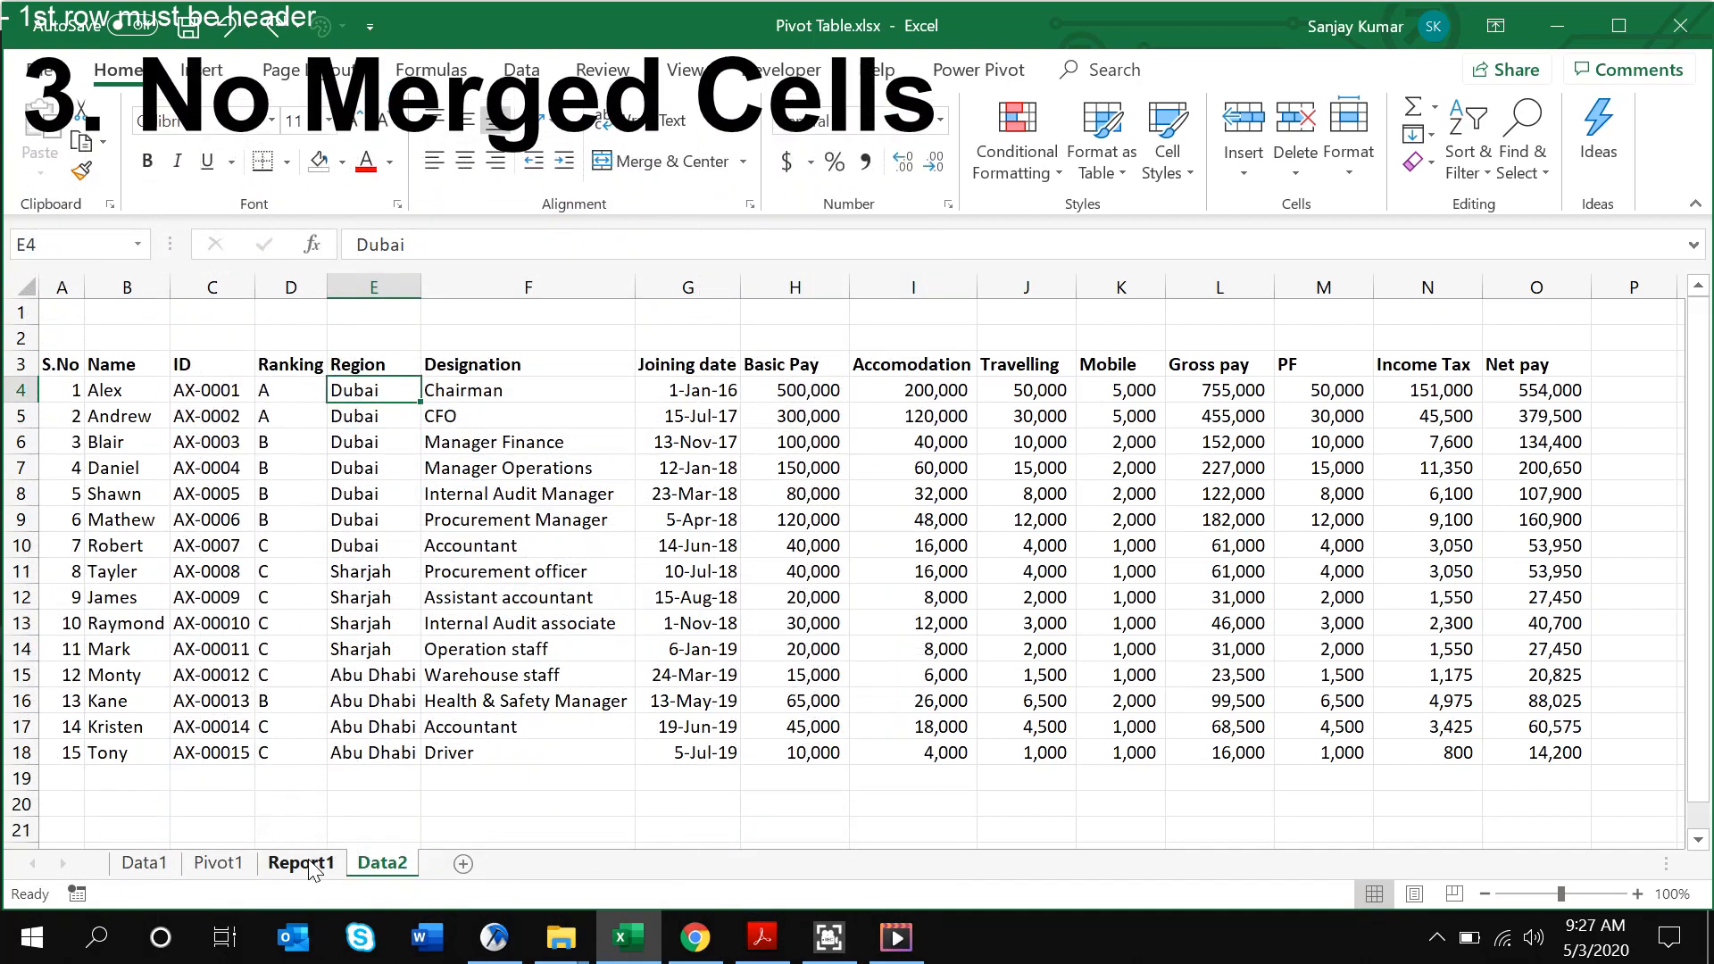
key("shift+Up")
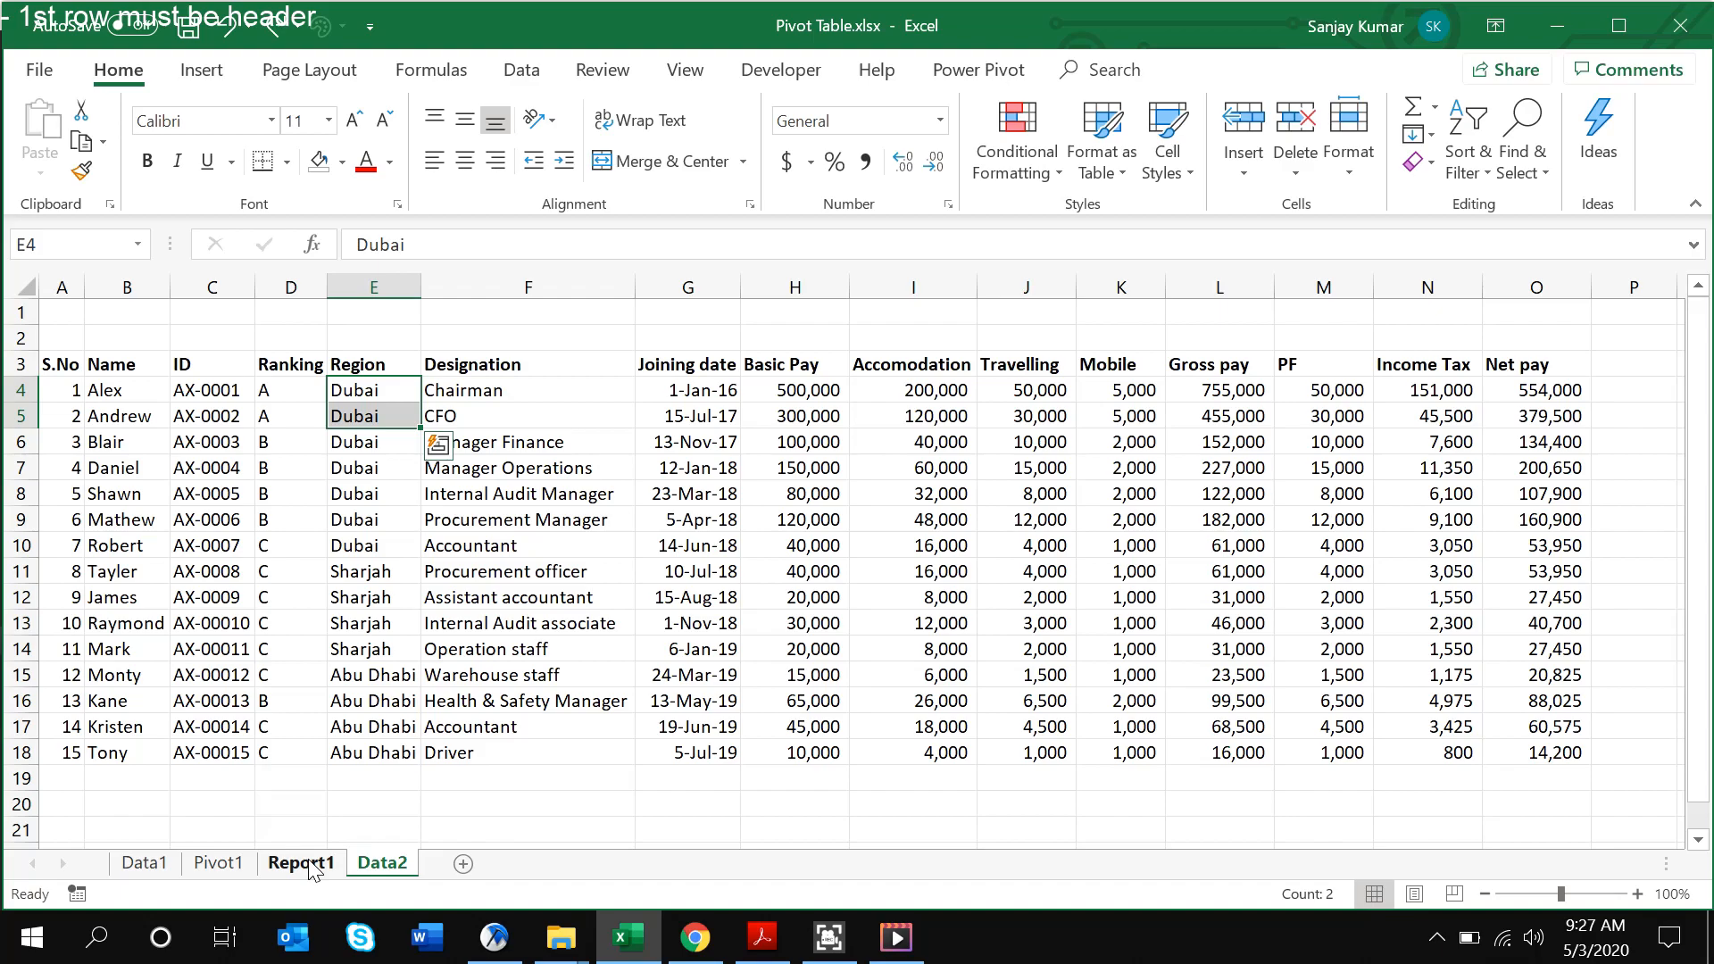
Step through the Joining date values in column G, such as 23-Mar-18 in G8
key("Right")
key("Right")
key("Right")
key("Left")
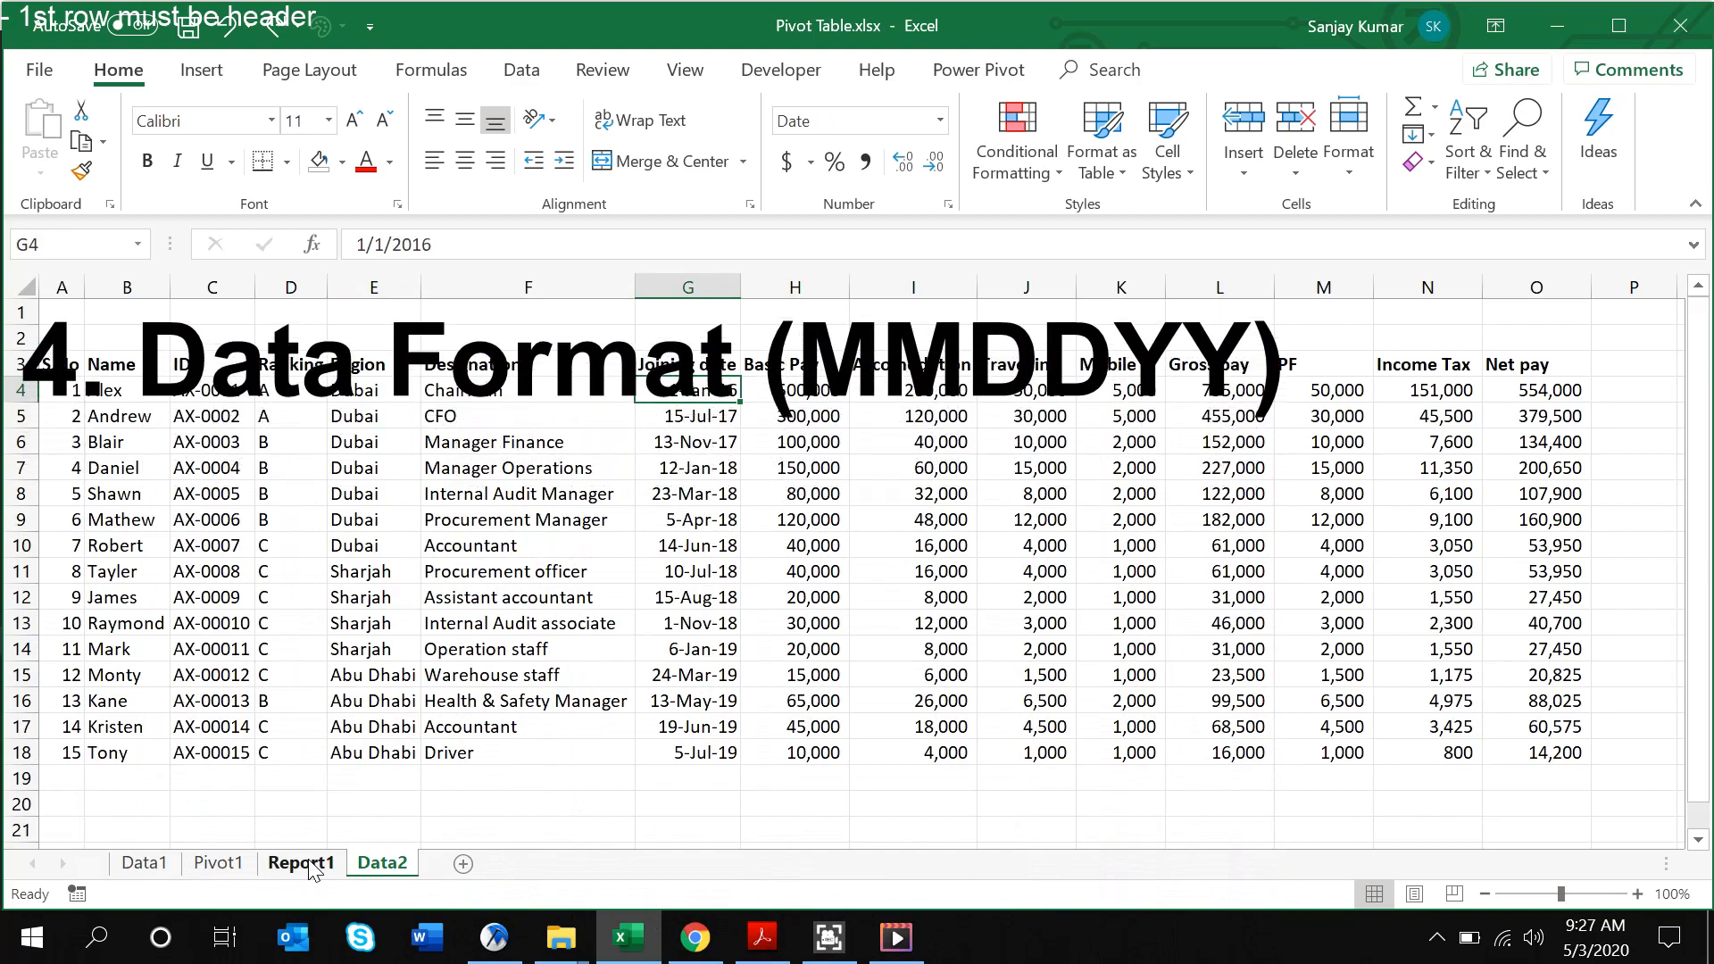
key("Up")
key("Down")
key("Down")
key("Down")
key("Down")
key("Down")
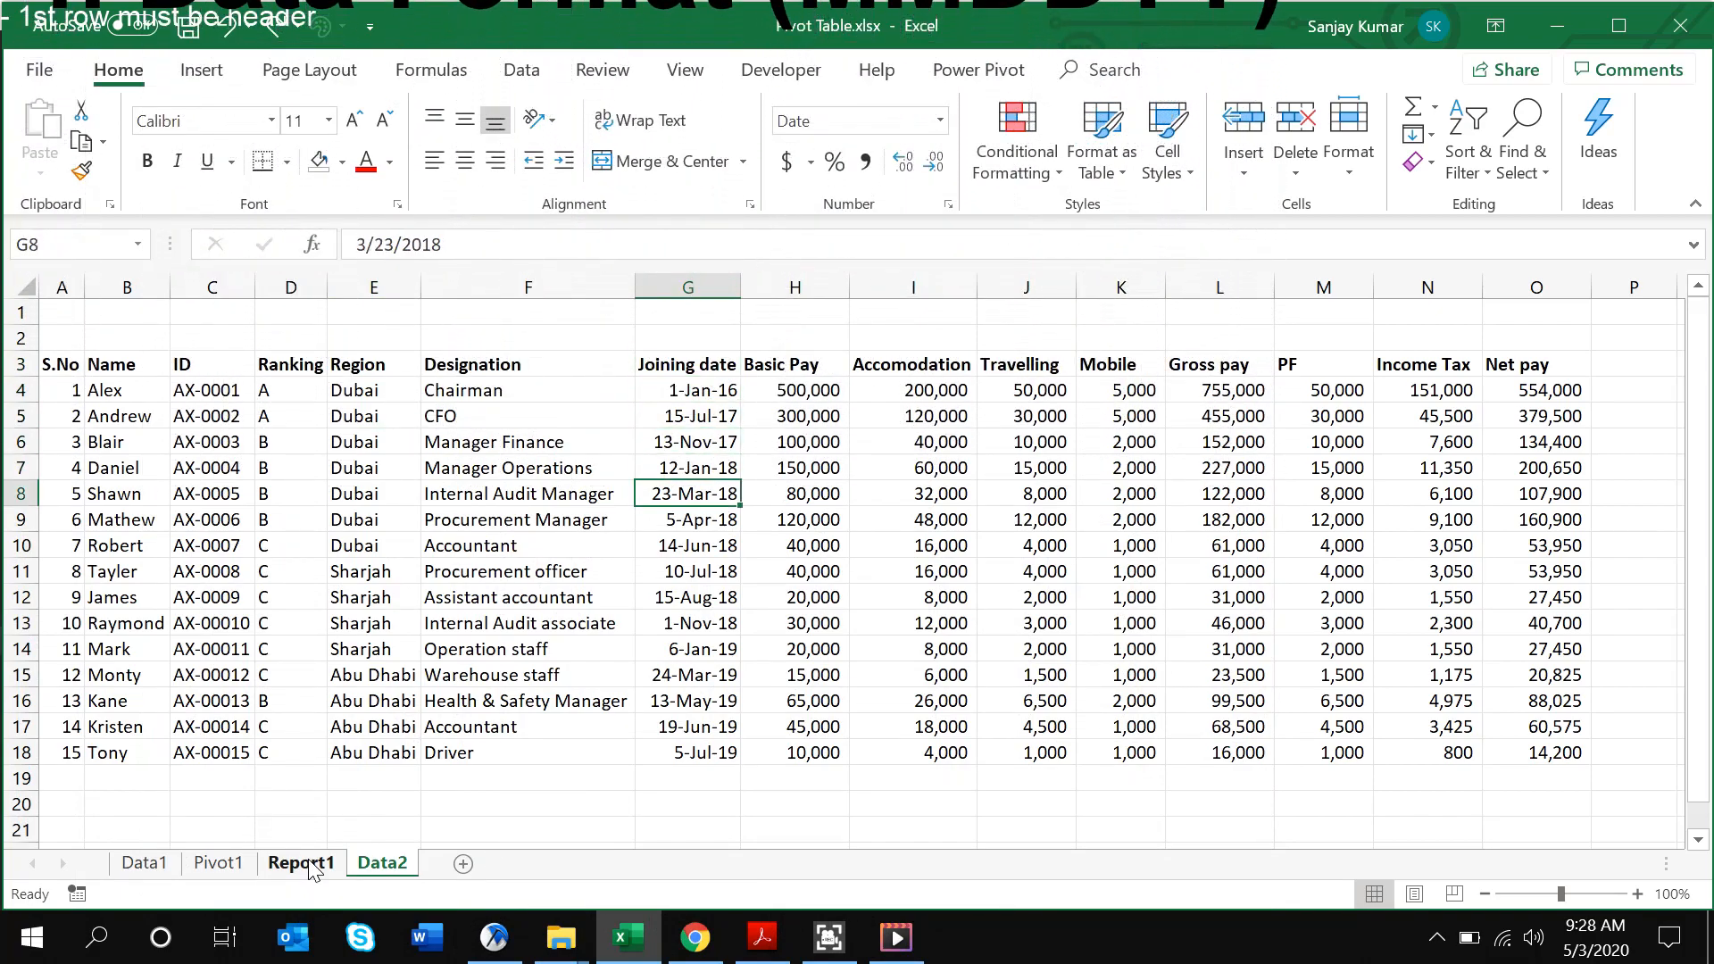
key("Up")
key("Up")
key("Up")
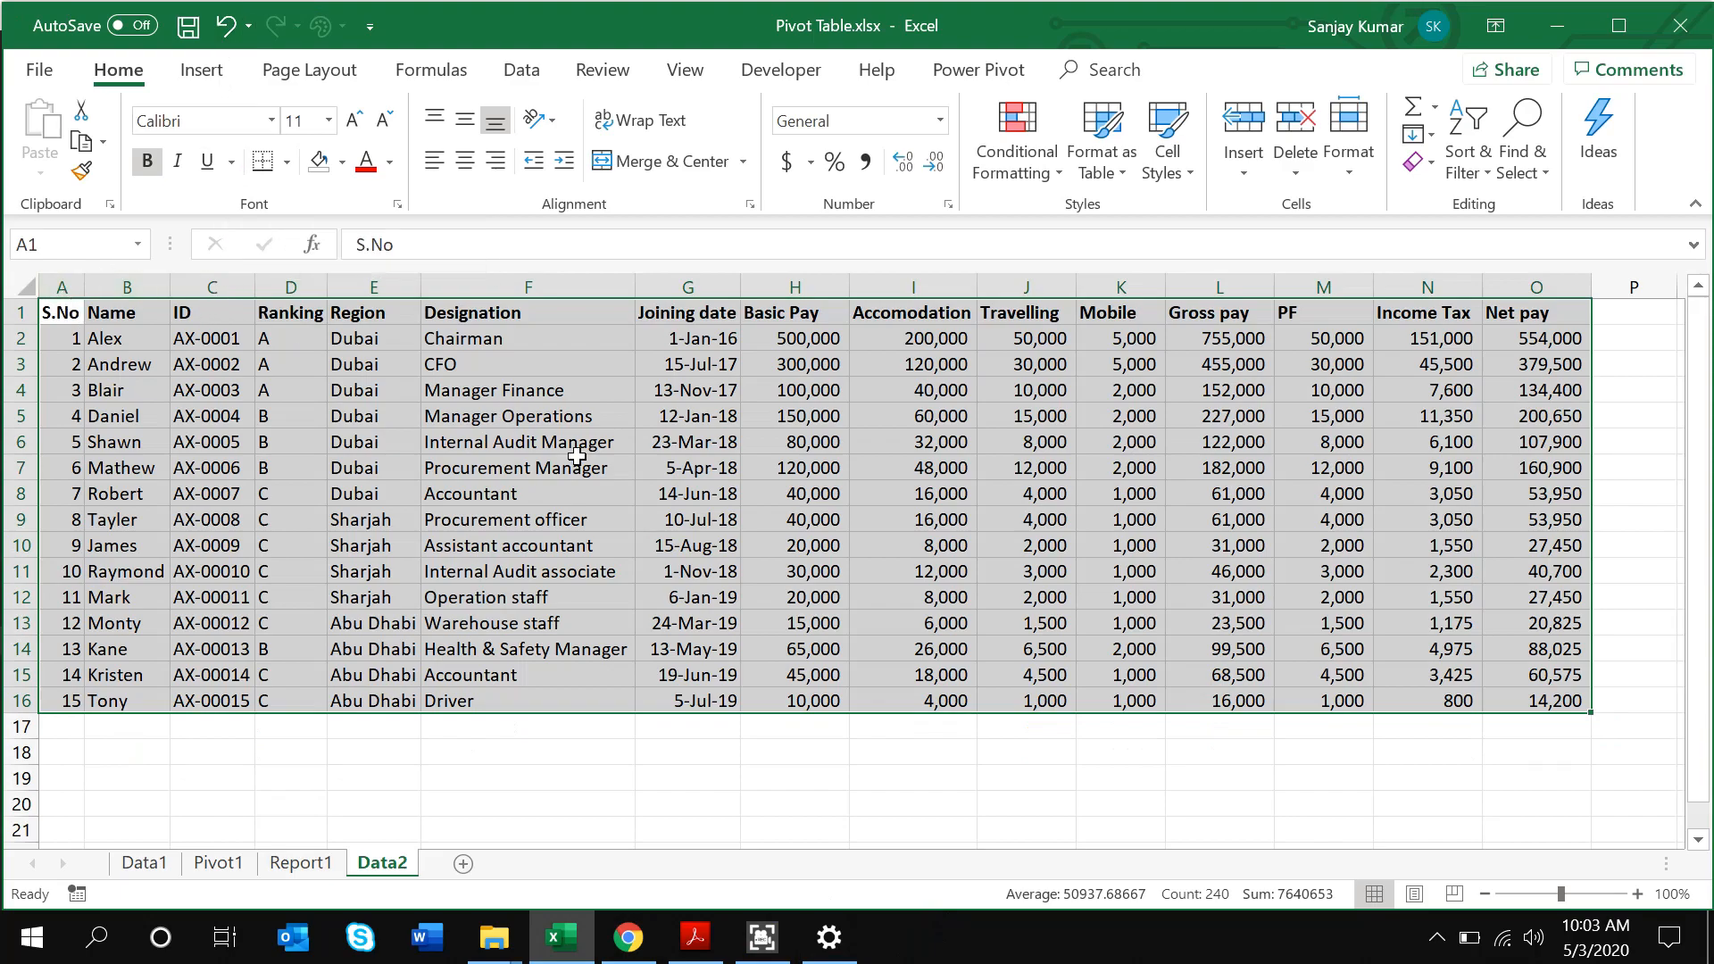
Select the full employee table A1:O16 and insert a PivotTable from it
key("ctrl+Home")
key("shift+Right")
key("shift+Right")
key("shift+Right")
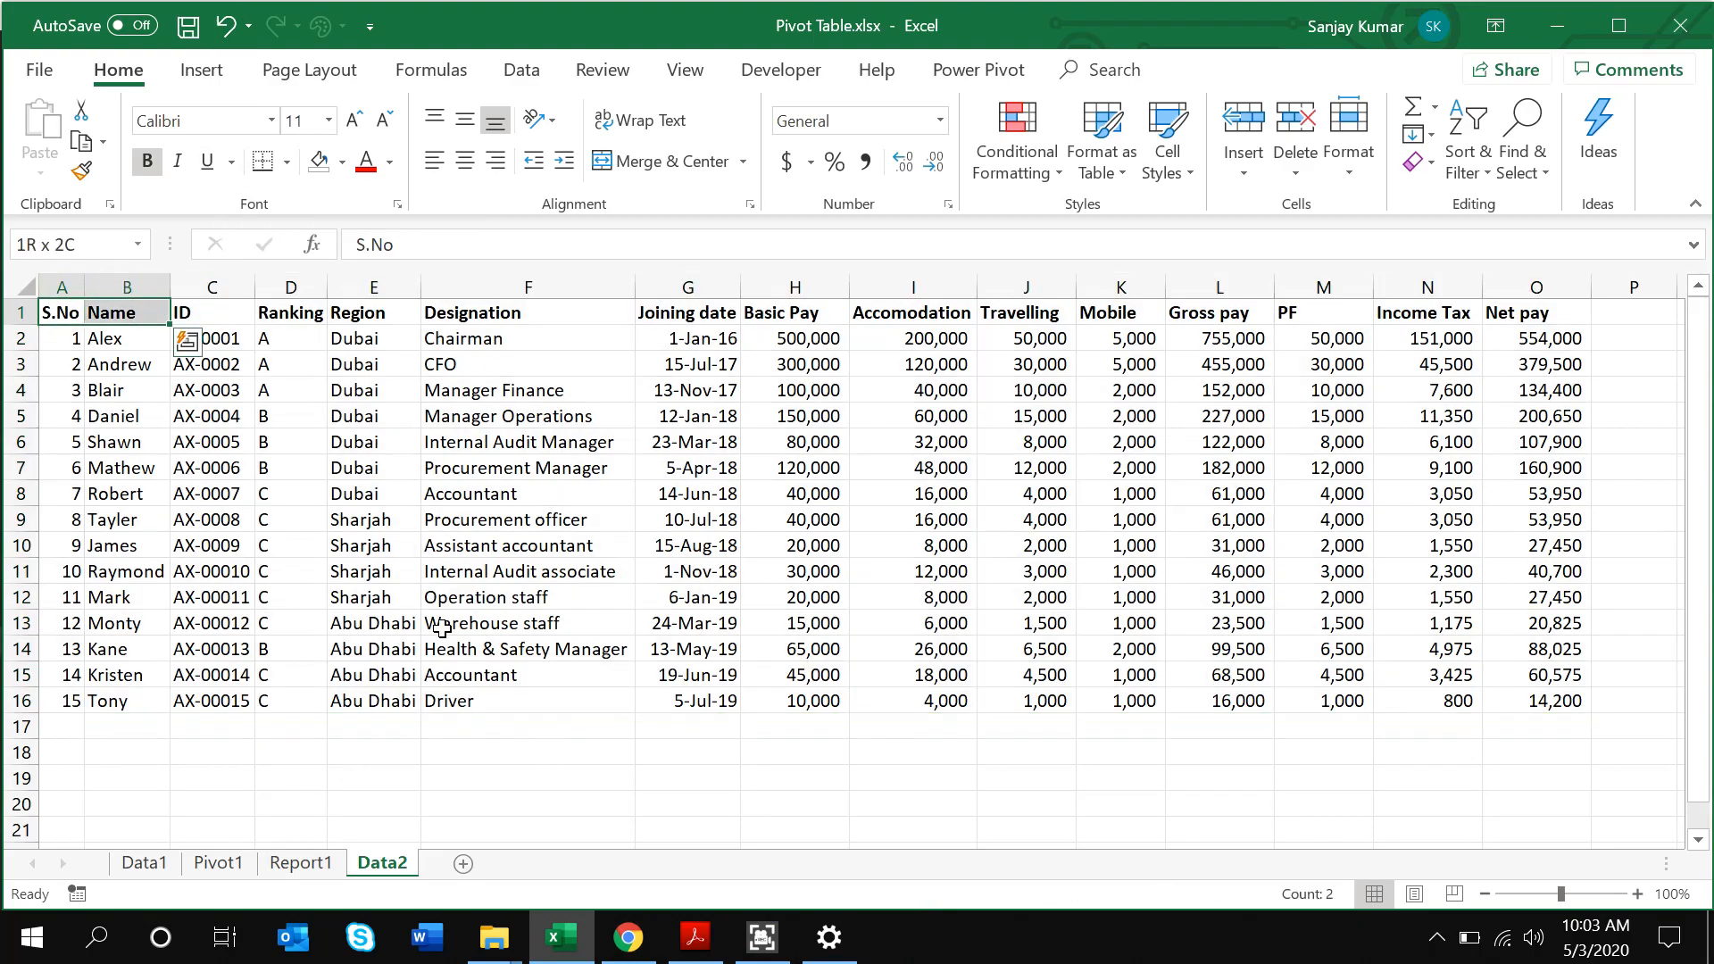
key("ctrl+shift+Right")
key("ctrl+shift+Down")
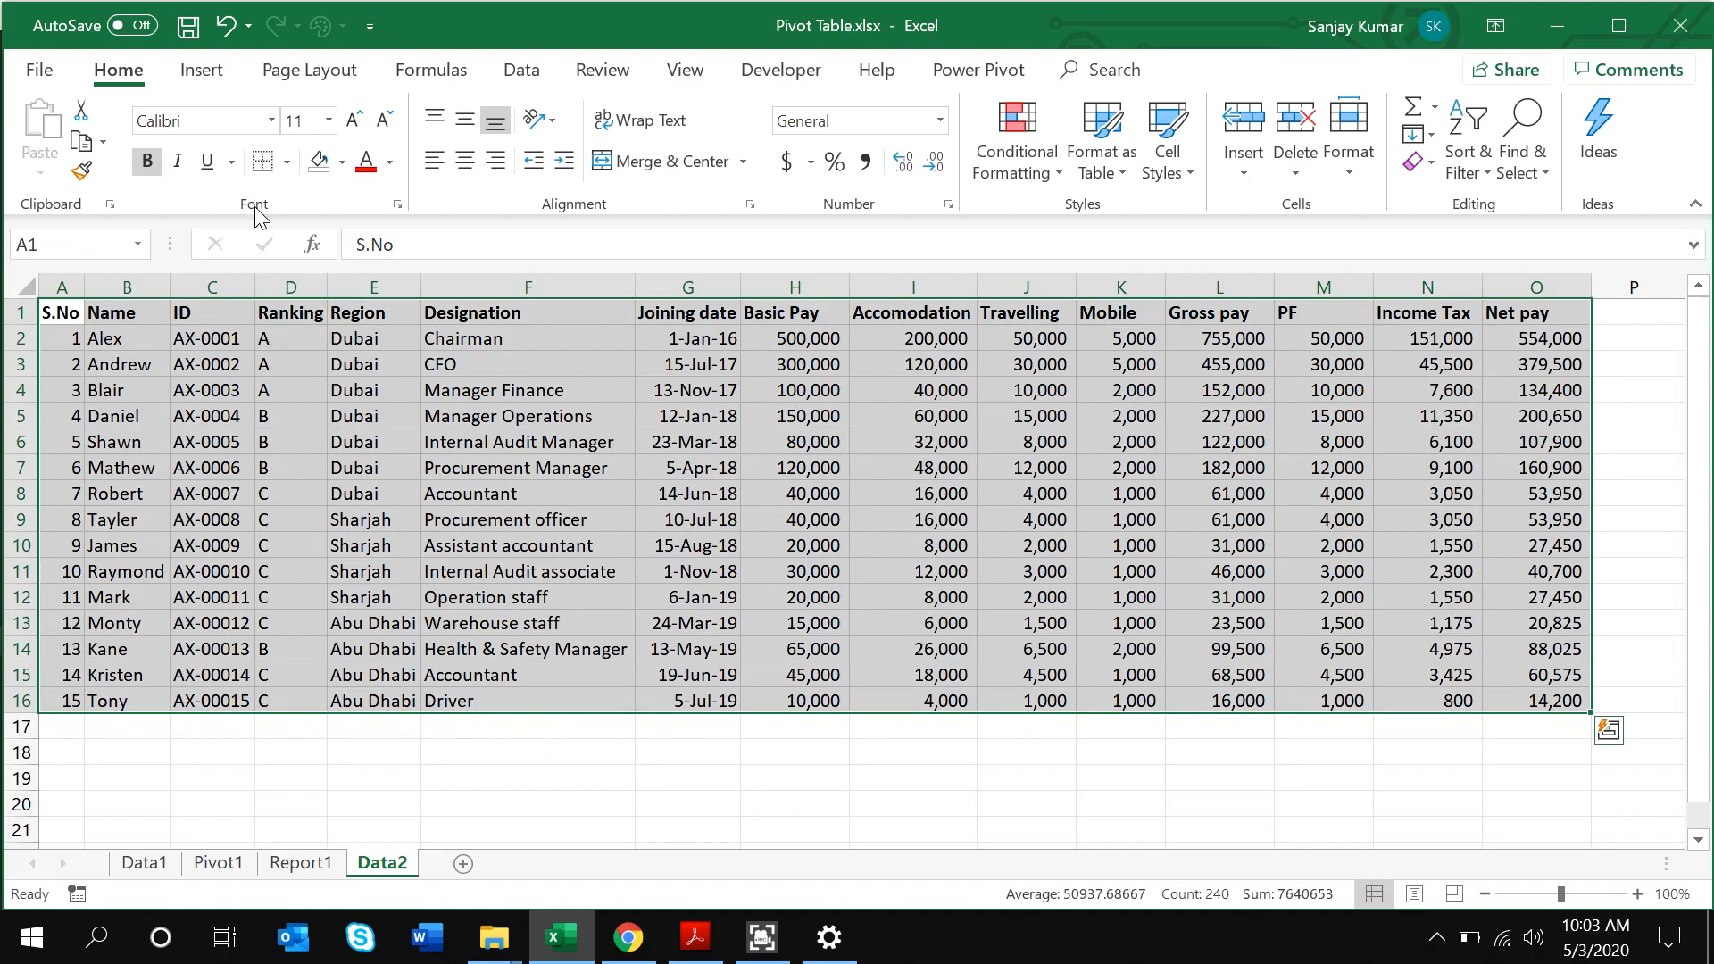
left_click(204, 70)
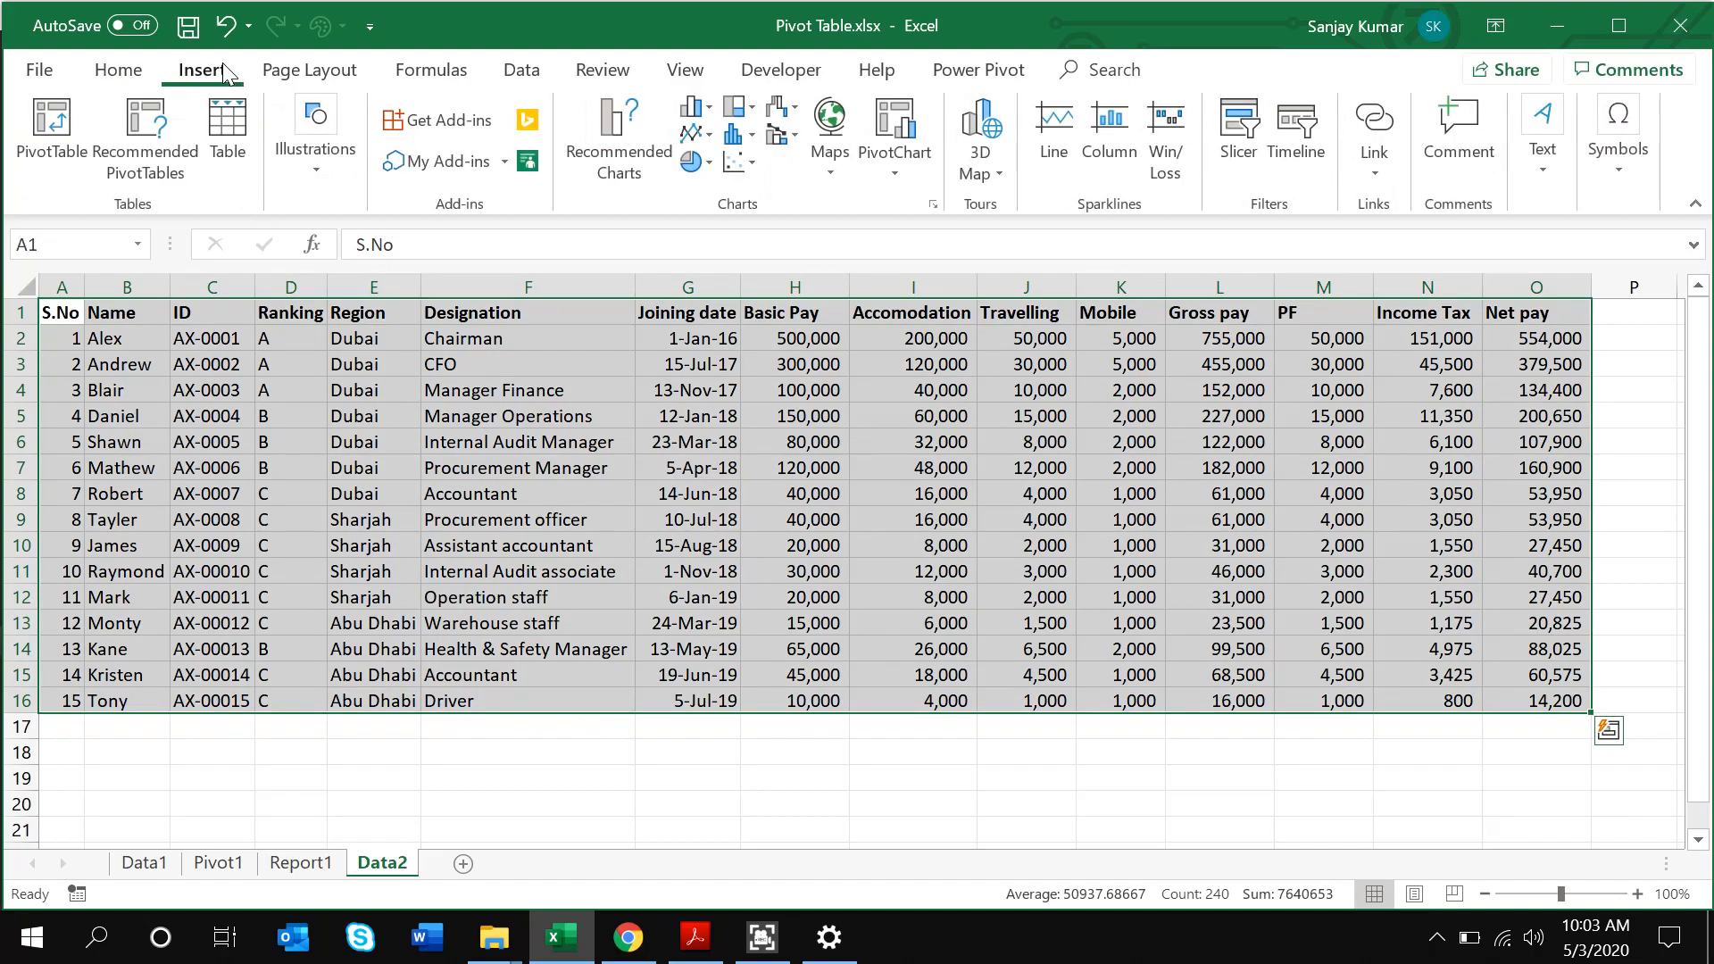
left_click(51, 153)
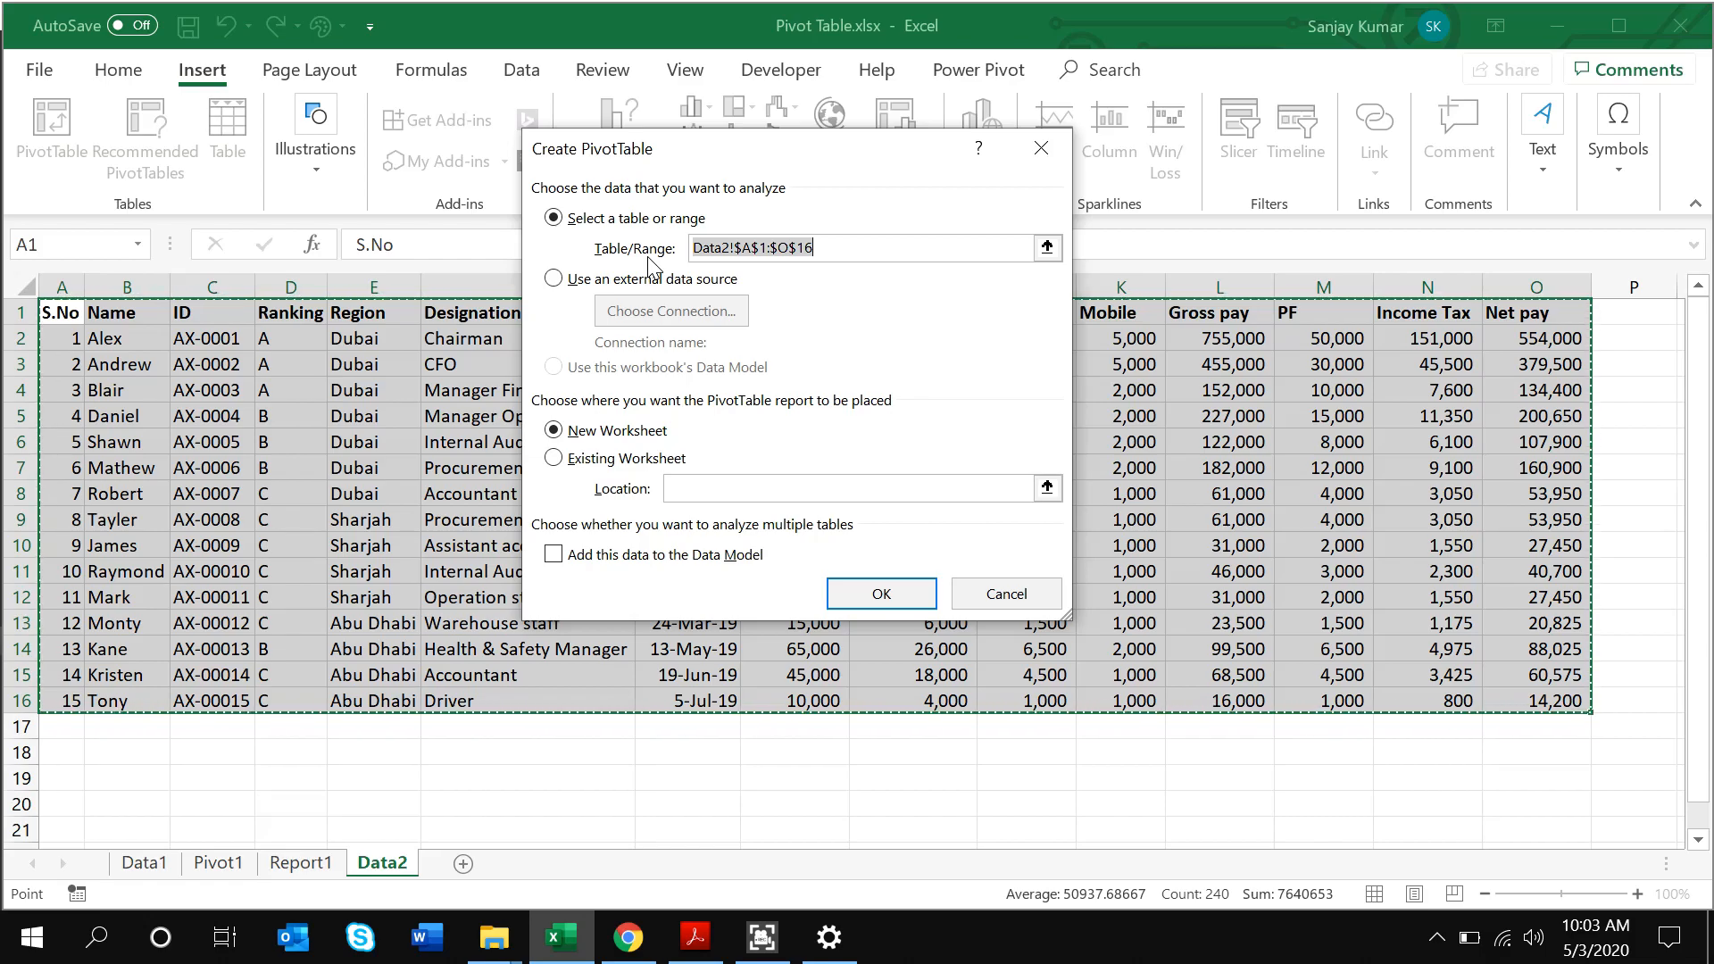
Keep the sheet range Data2!A1:O16 as source and create the pivot table on a new worksheet
left_click(625, 279)
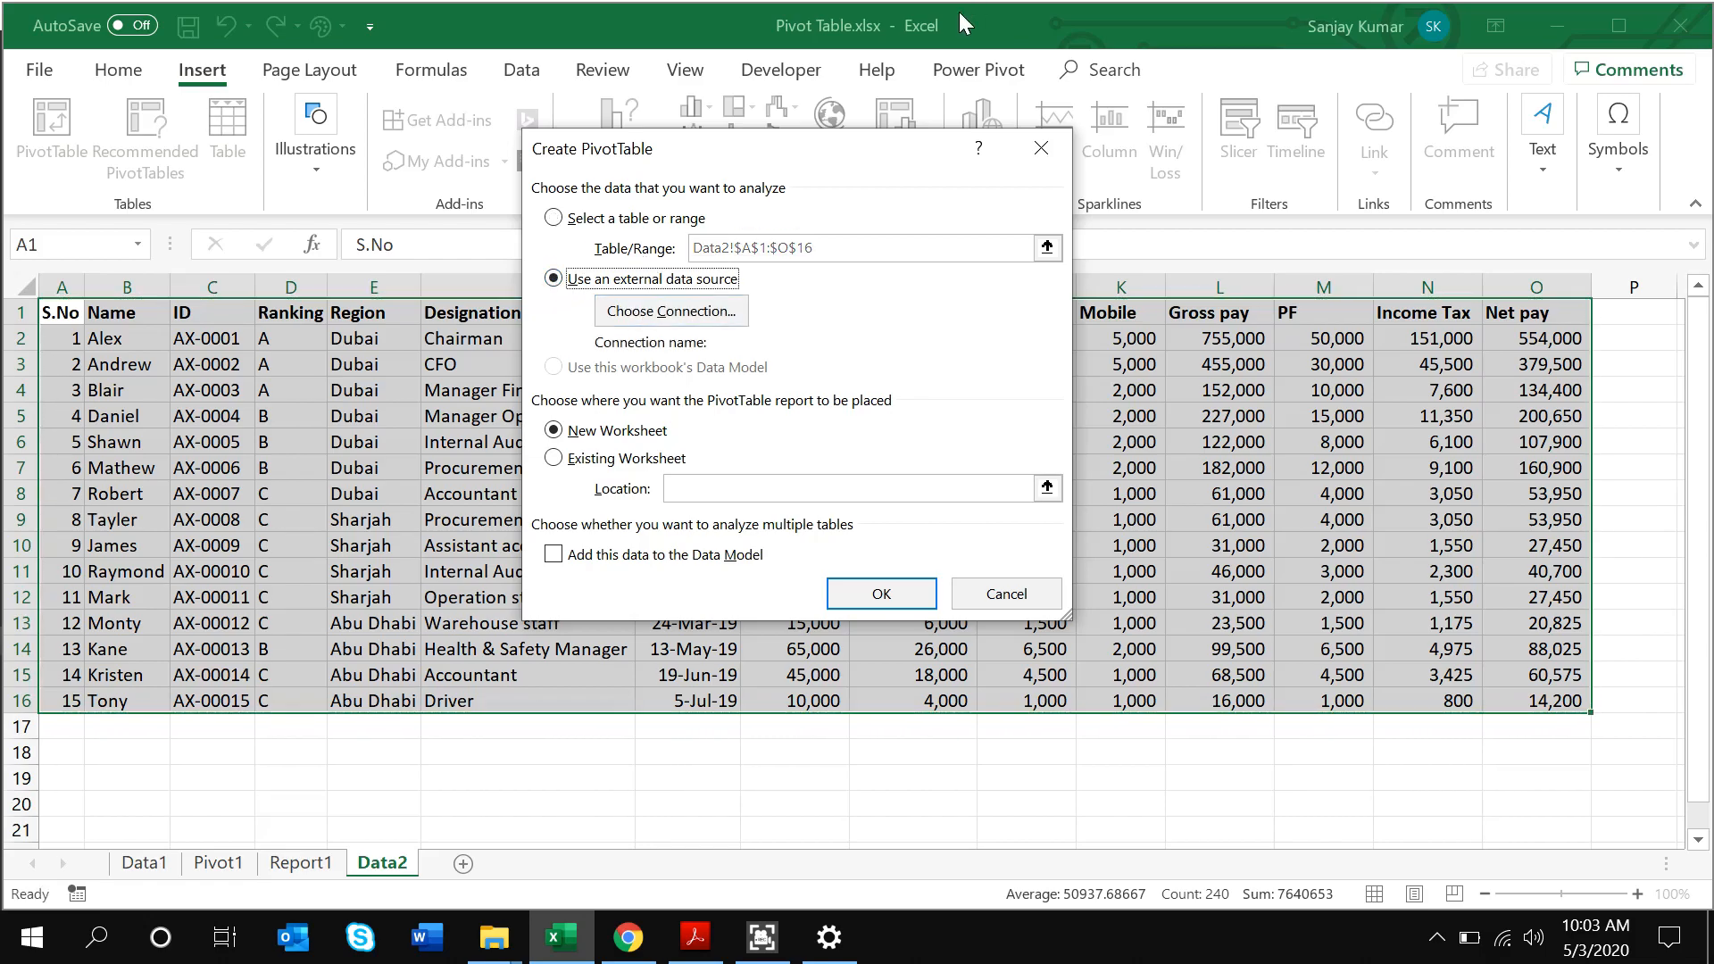
left_click(554, 219)
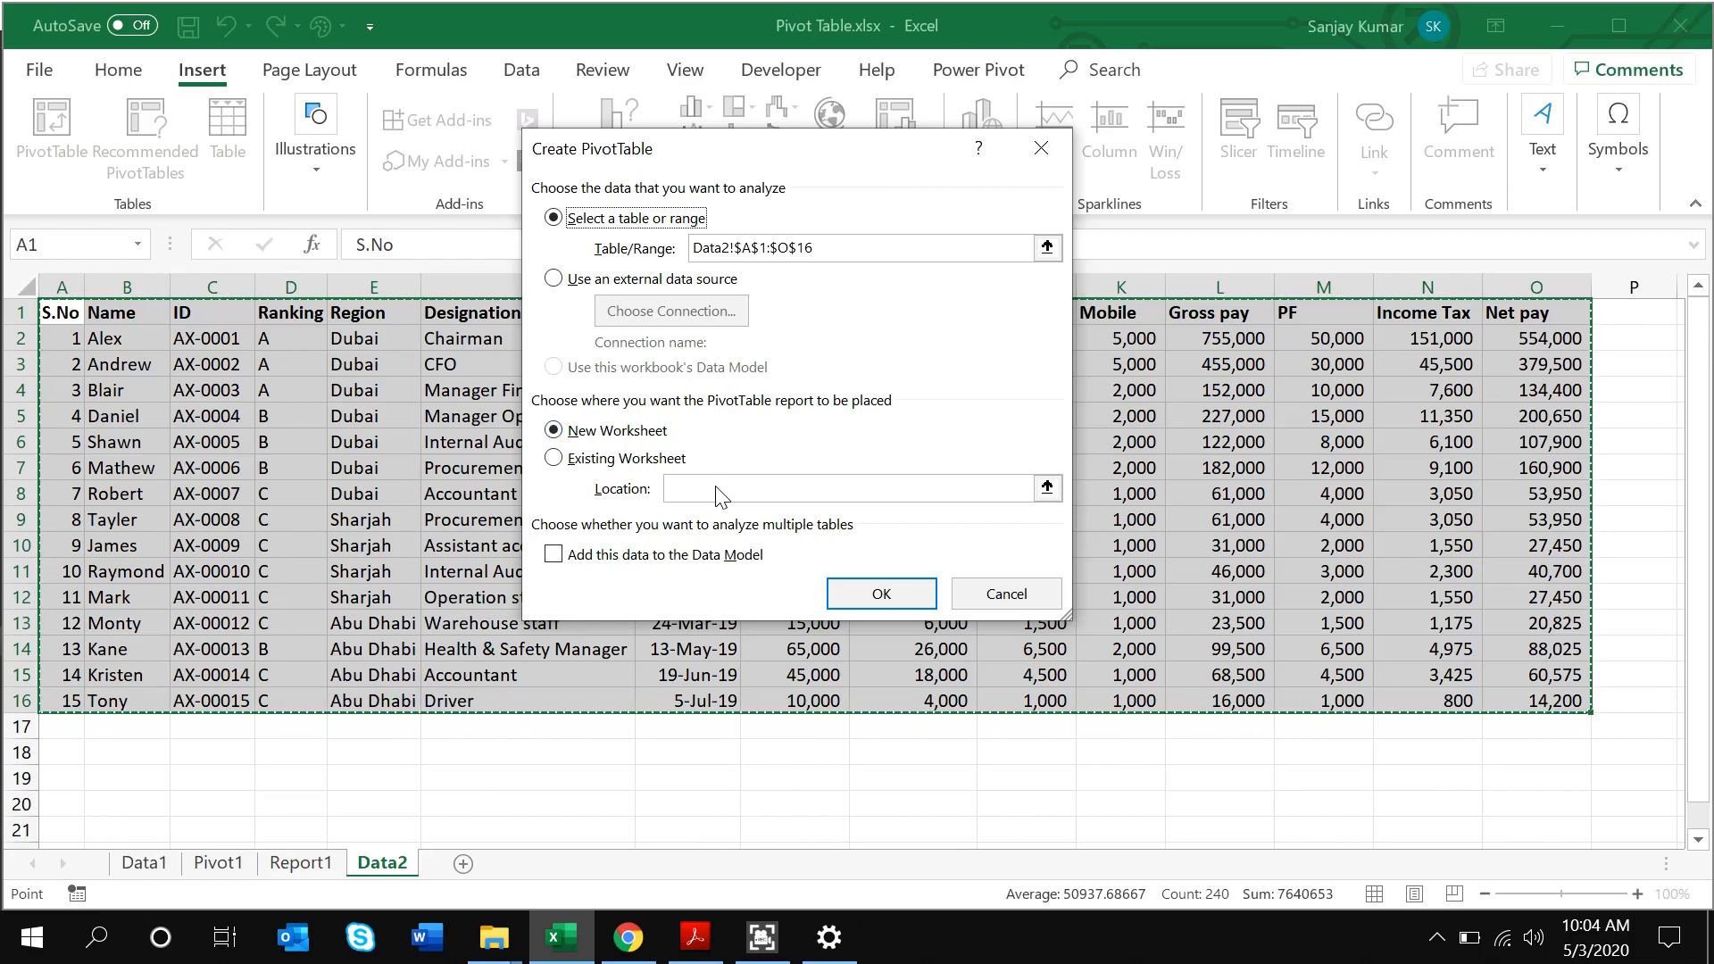
left_click(876, 600)
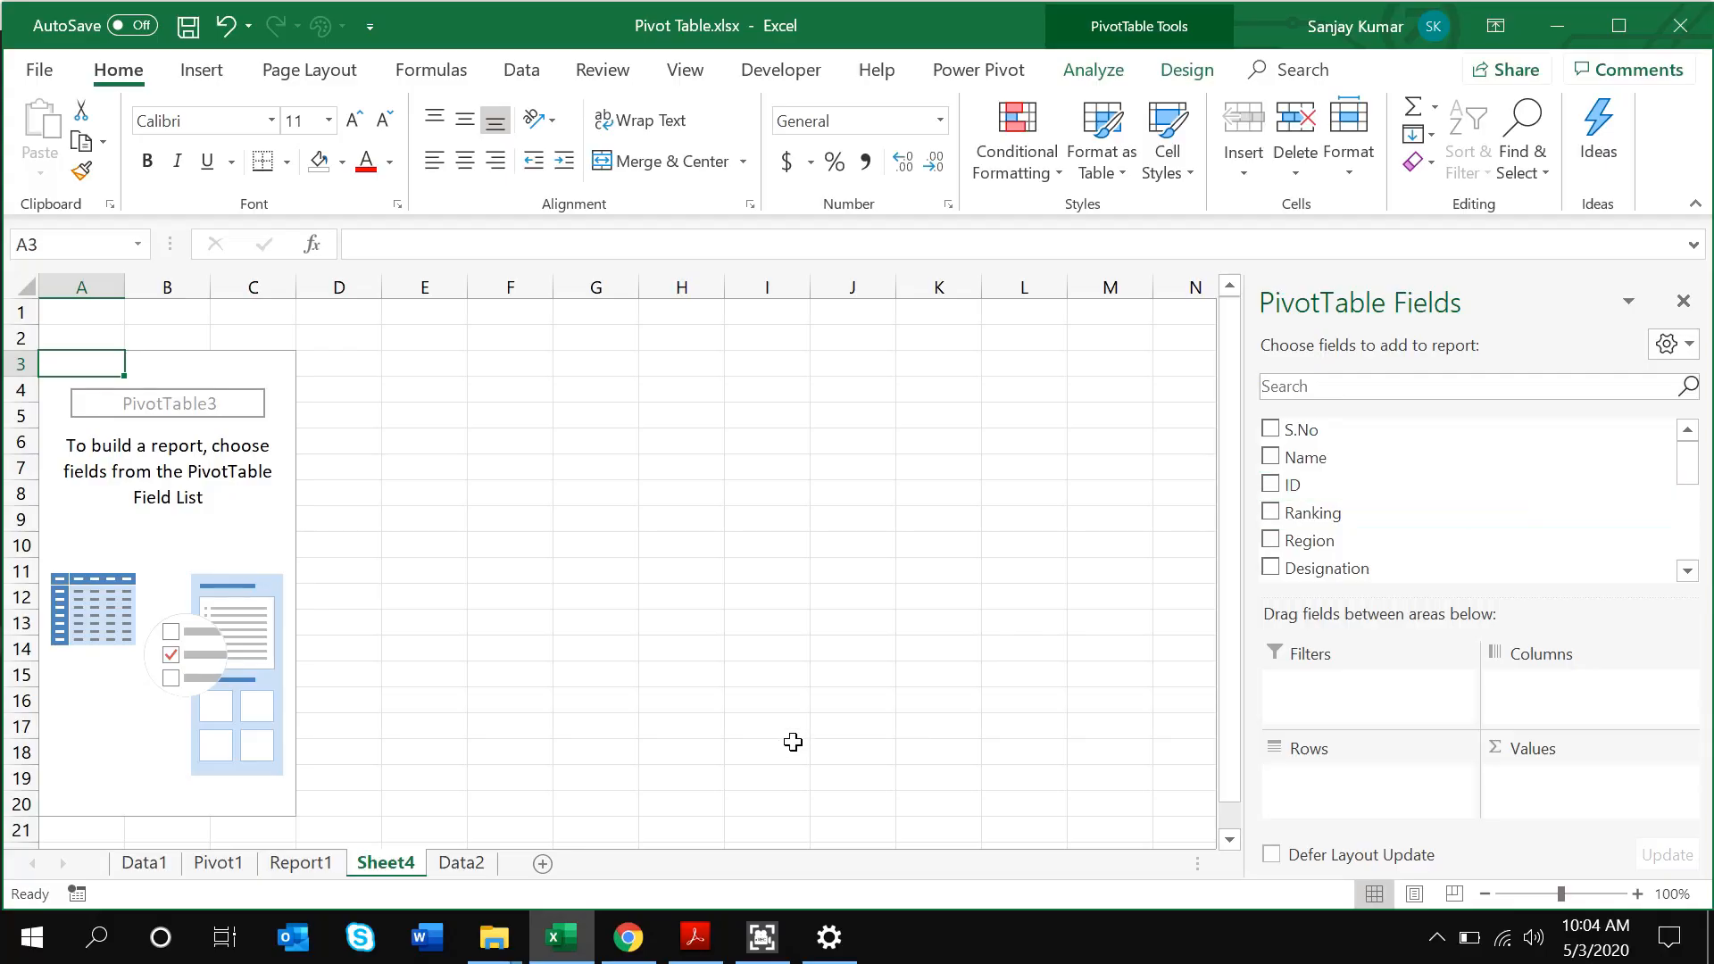
Go back to the Data2 sheet and move through the headers and Region column
left_click(461, 862)
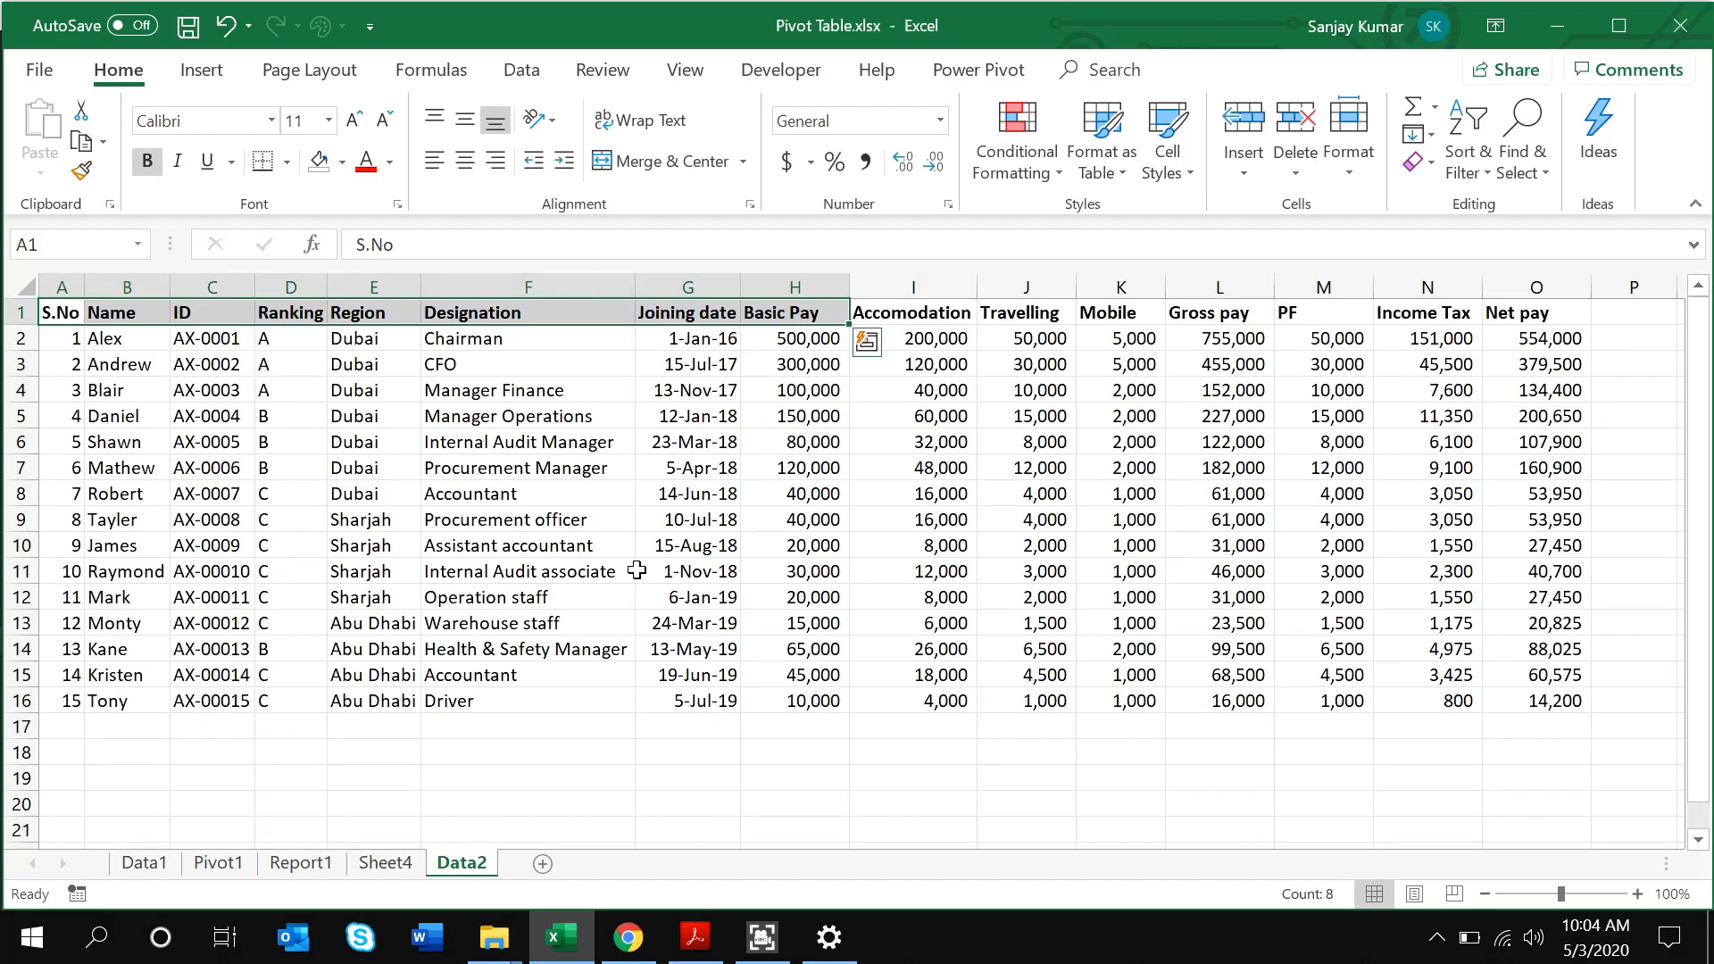
key("ctrl+a")
key("Right")
key("Right")
key("Right")
key("Right")
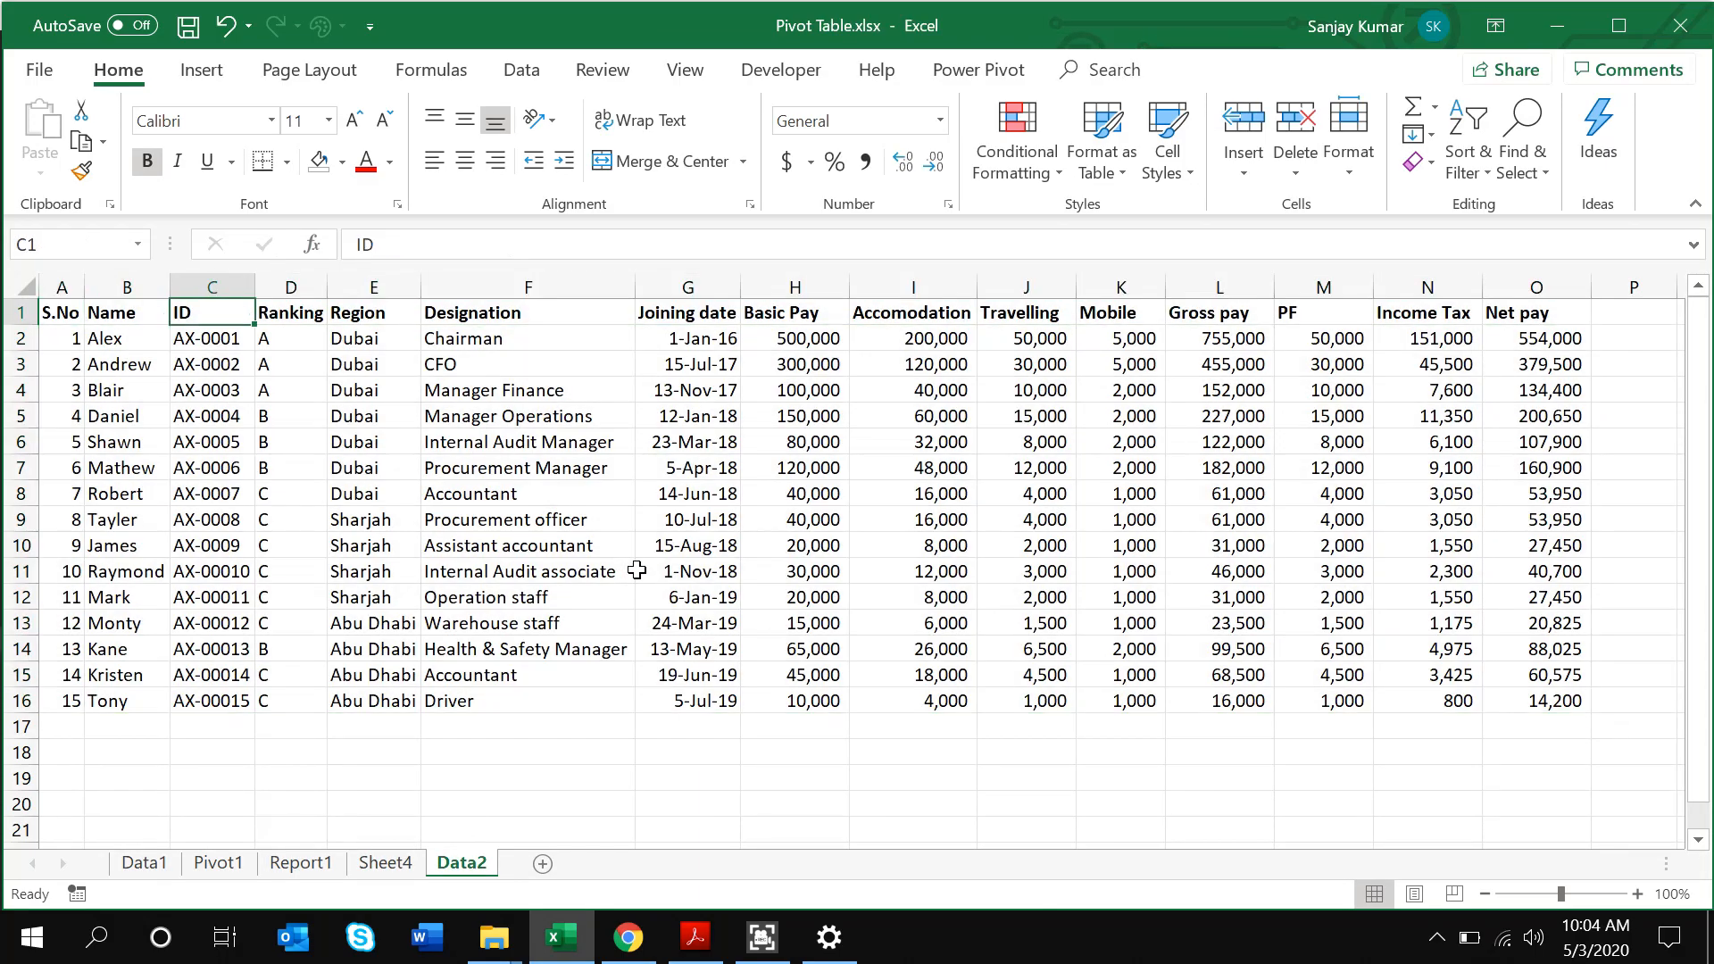
key("Left")
key("Left")
key("Down")
key("Right")
key("Right")
key("Right")
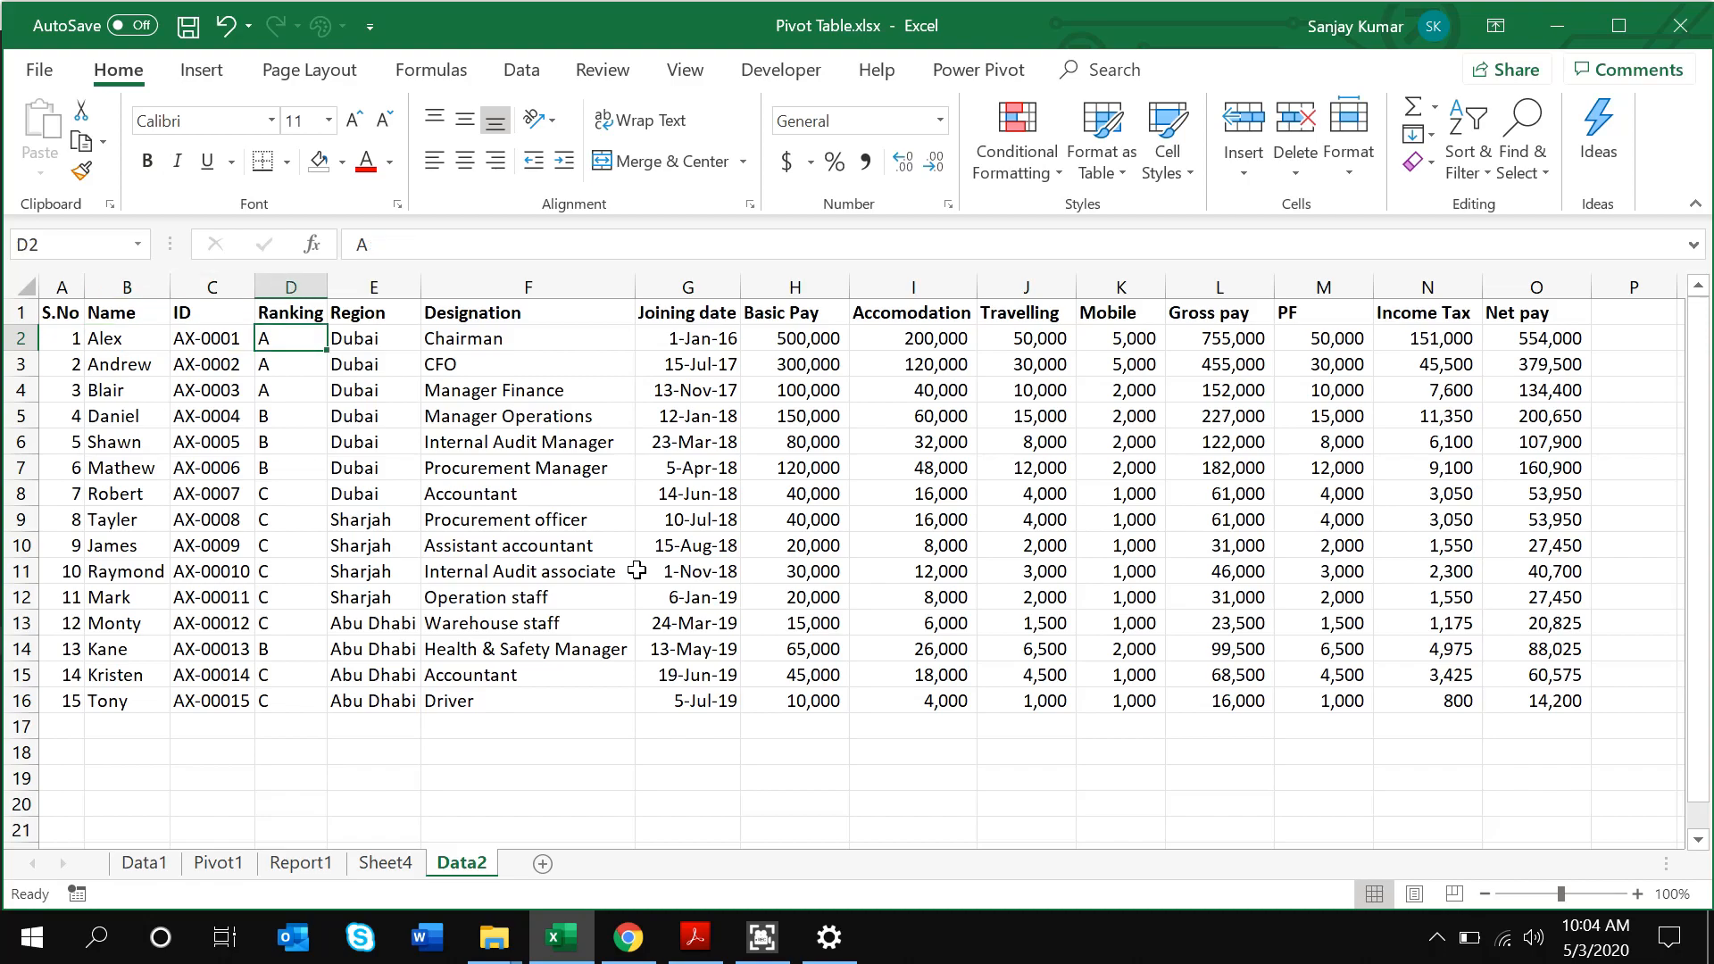
key("Left")
key("Down")
key("Down")
key("Down")
key("Down")
key("Down")
key("Down")
key("Down")
key("Down")
key("Down")
key("Down")
key("Down")
key("Down")
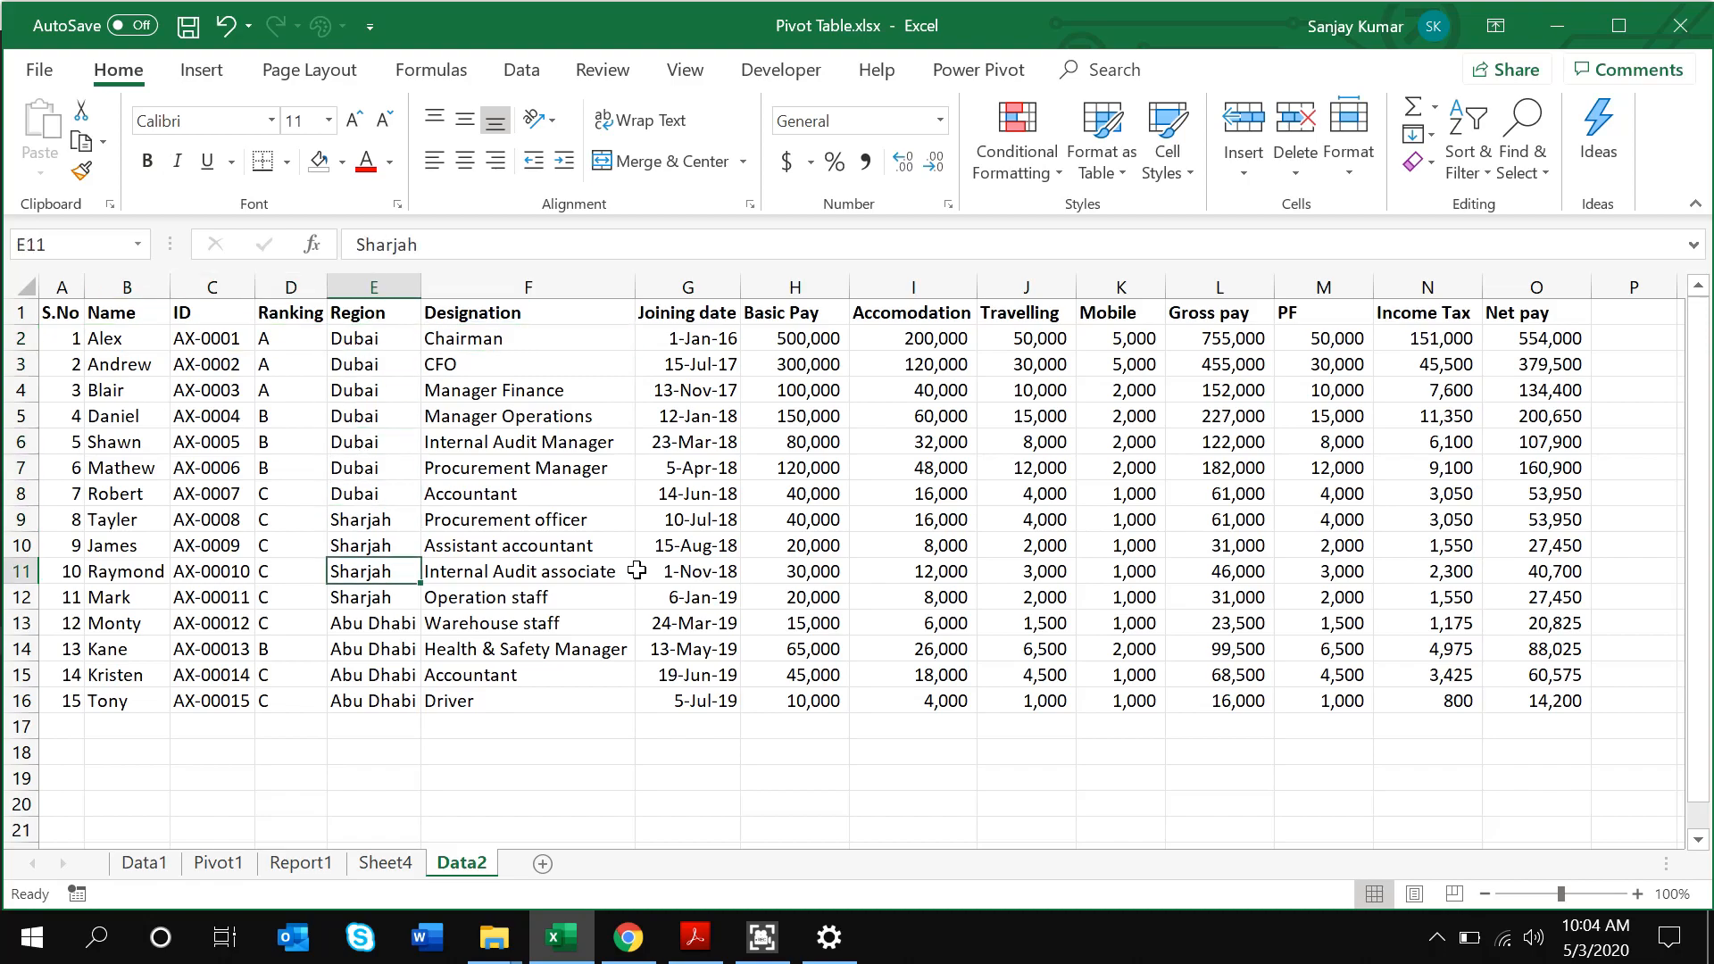
Put Region into the Sheet4 pivot rows, listing Abu Dhabi, Dubai and Sharjah
key("ctrl+Up")
key("ctrl+Left")
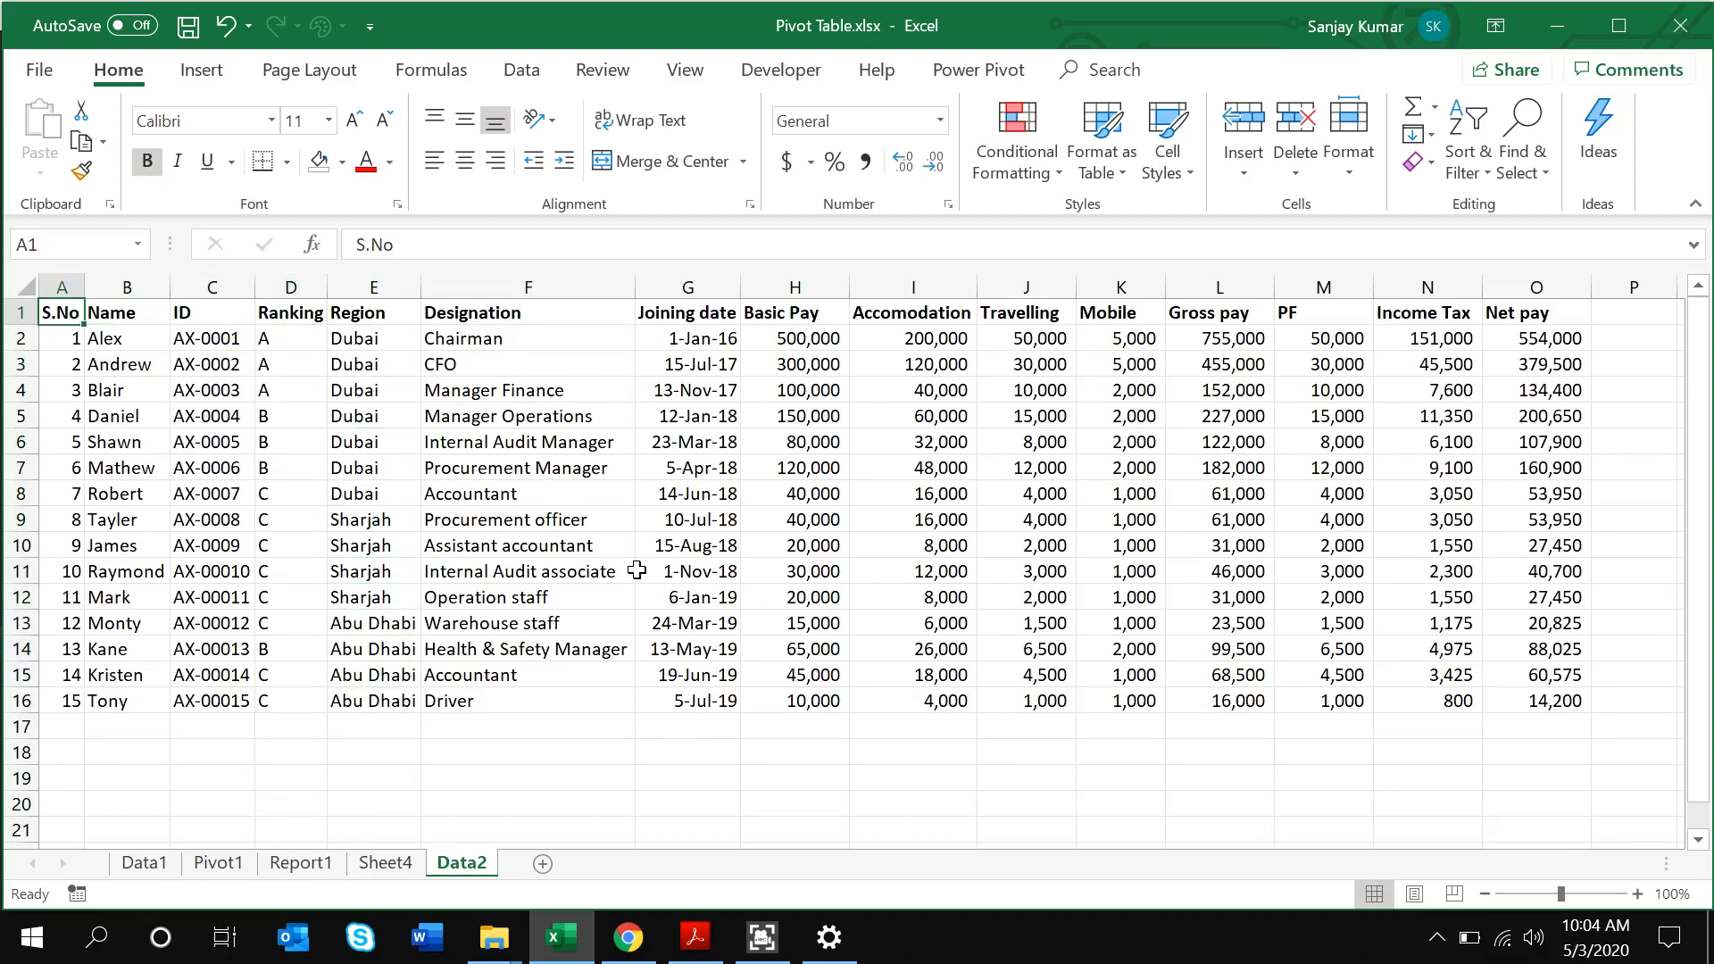
key("ctrl+Page_Up")
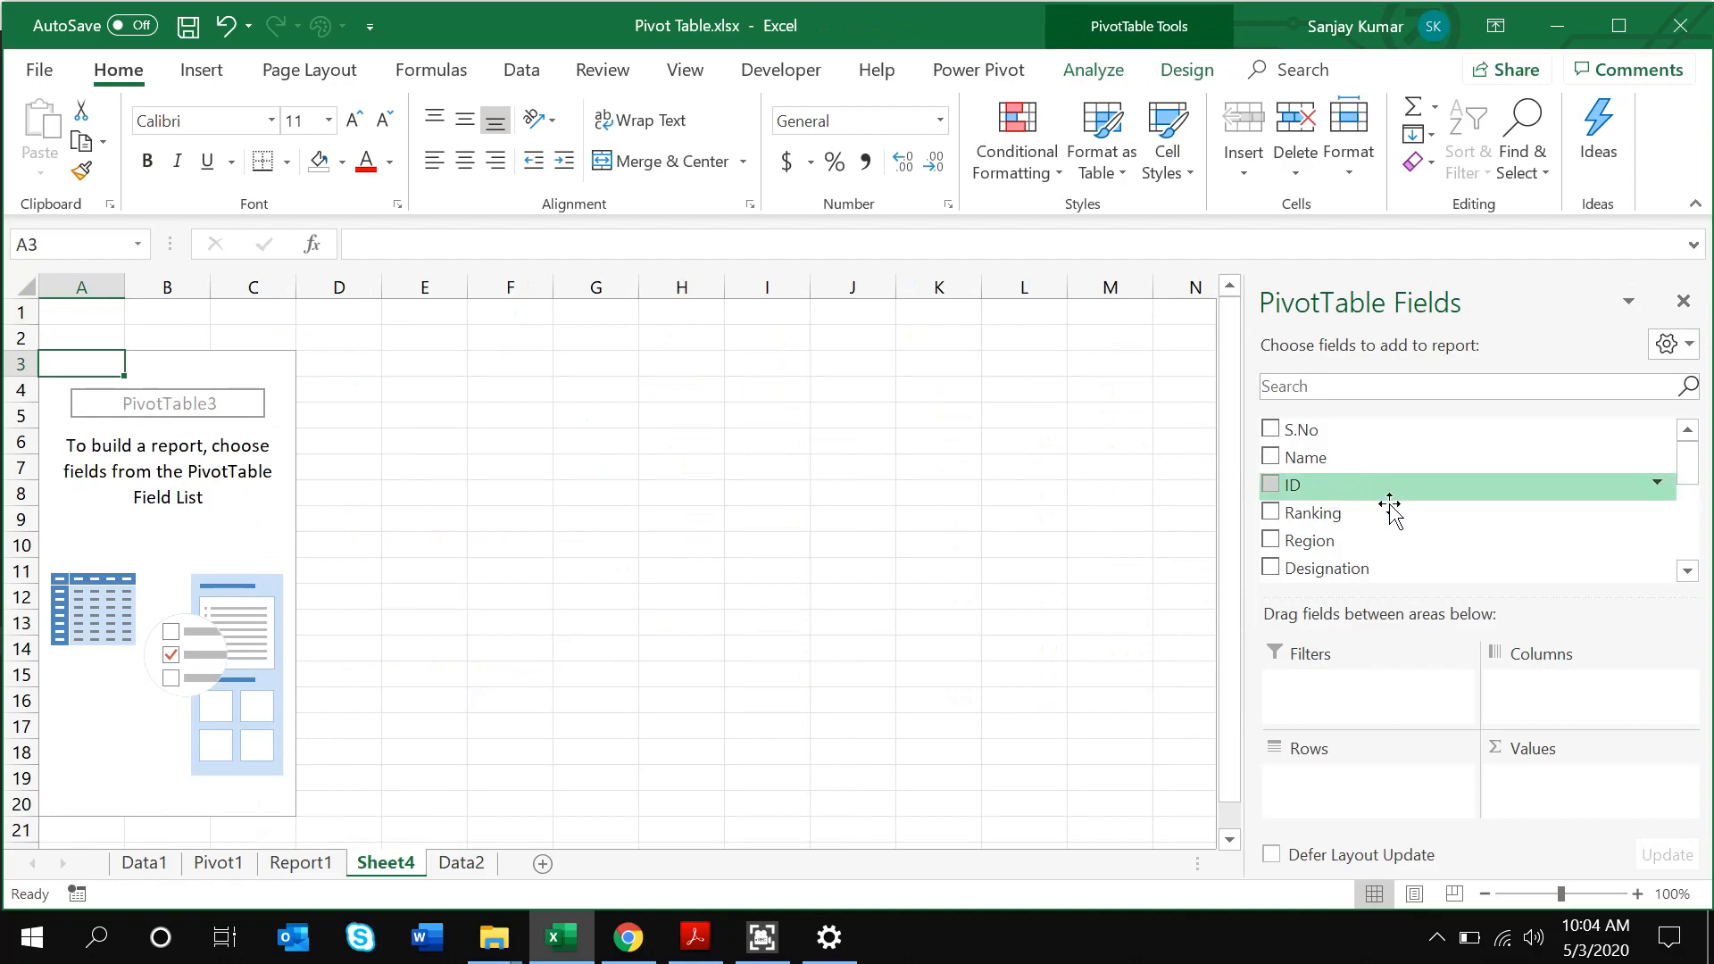
left_click_drag(1366, 541, 1359, 784)
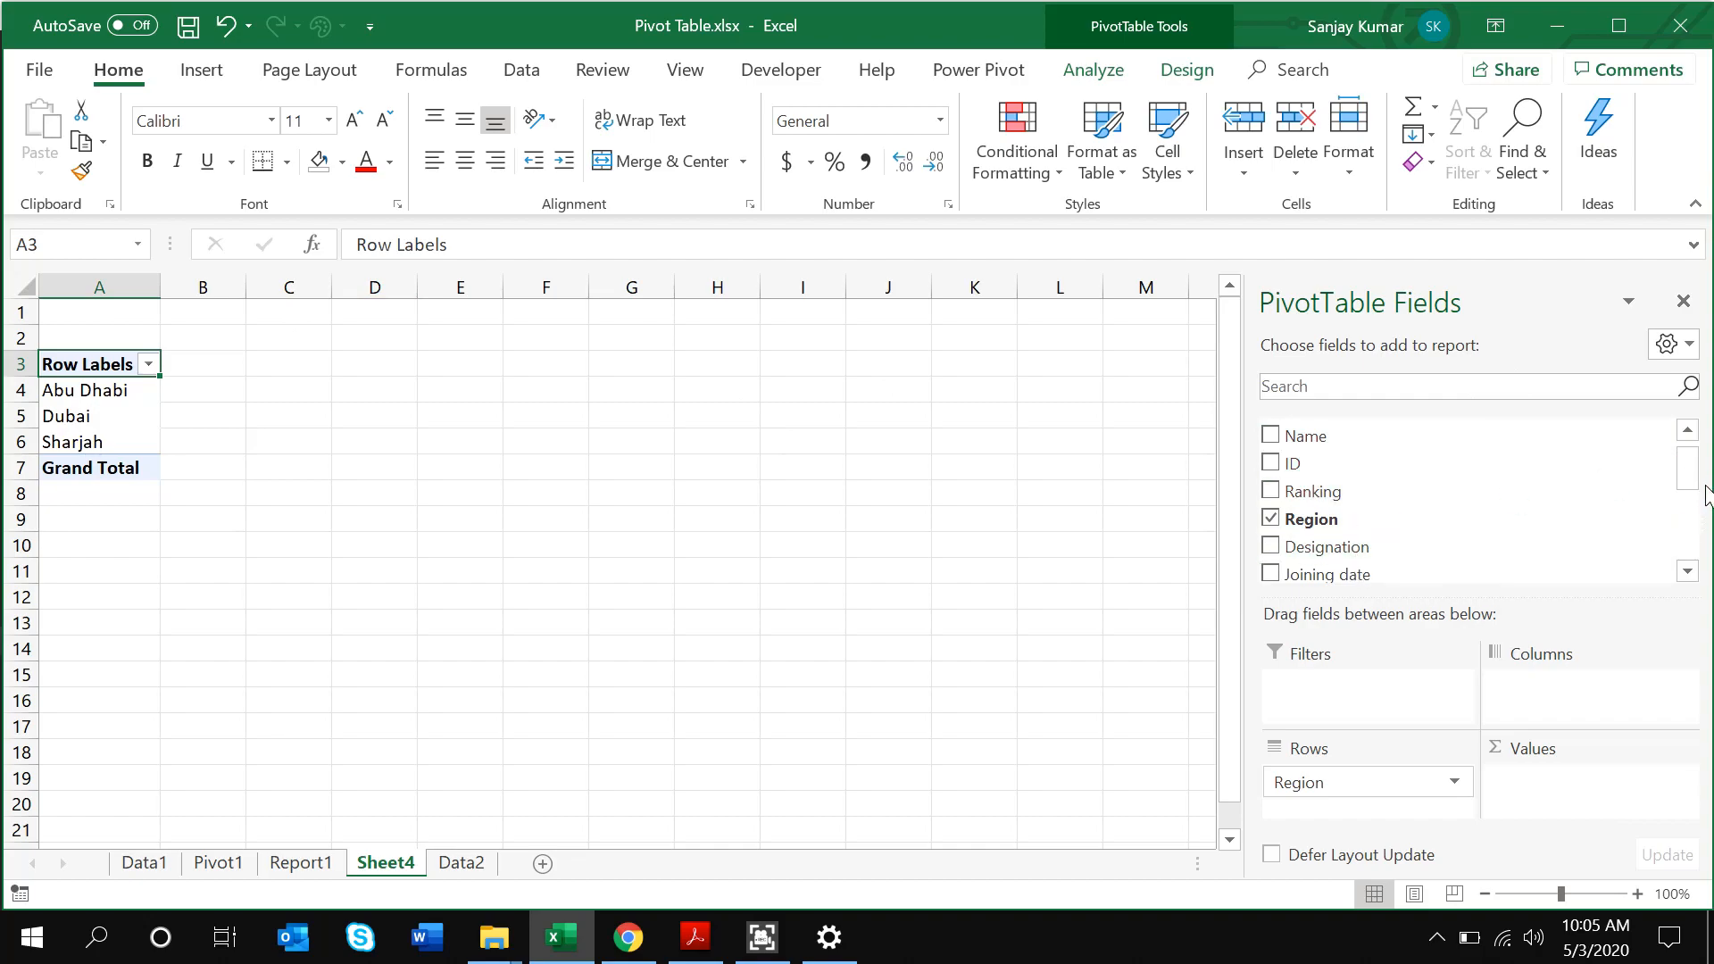
Sum Gross pay by region in the pivot and select the totals B4:B7 for formatting
left_click_drag(1699, 482, 1699, 558)
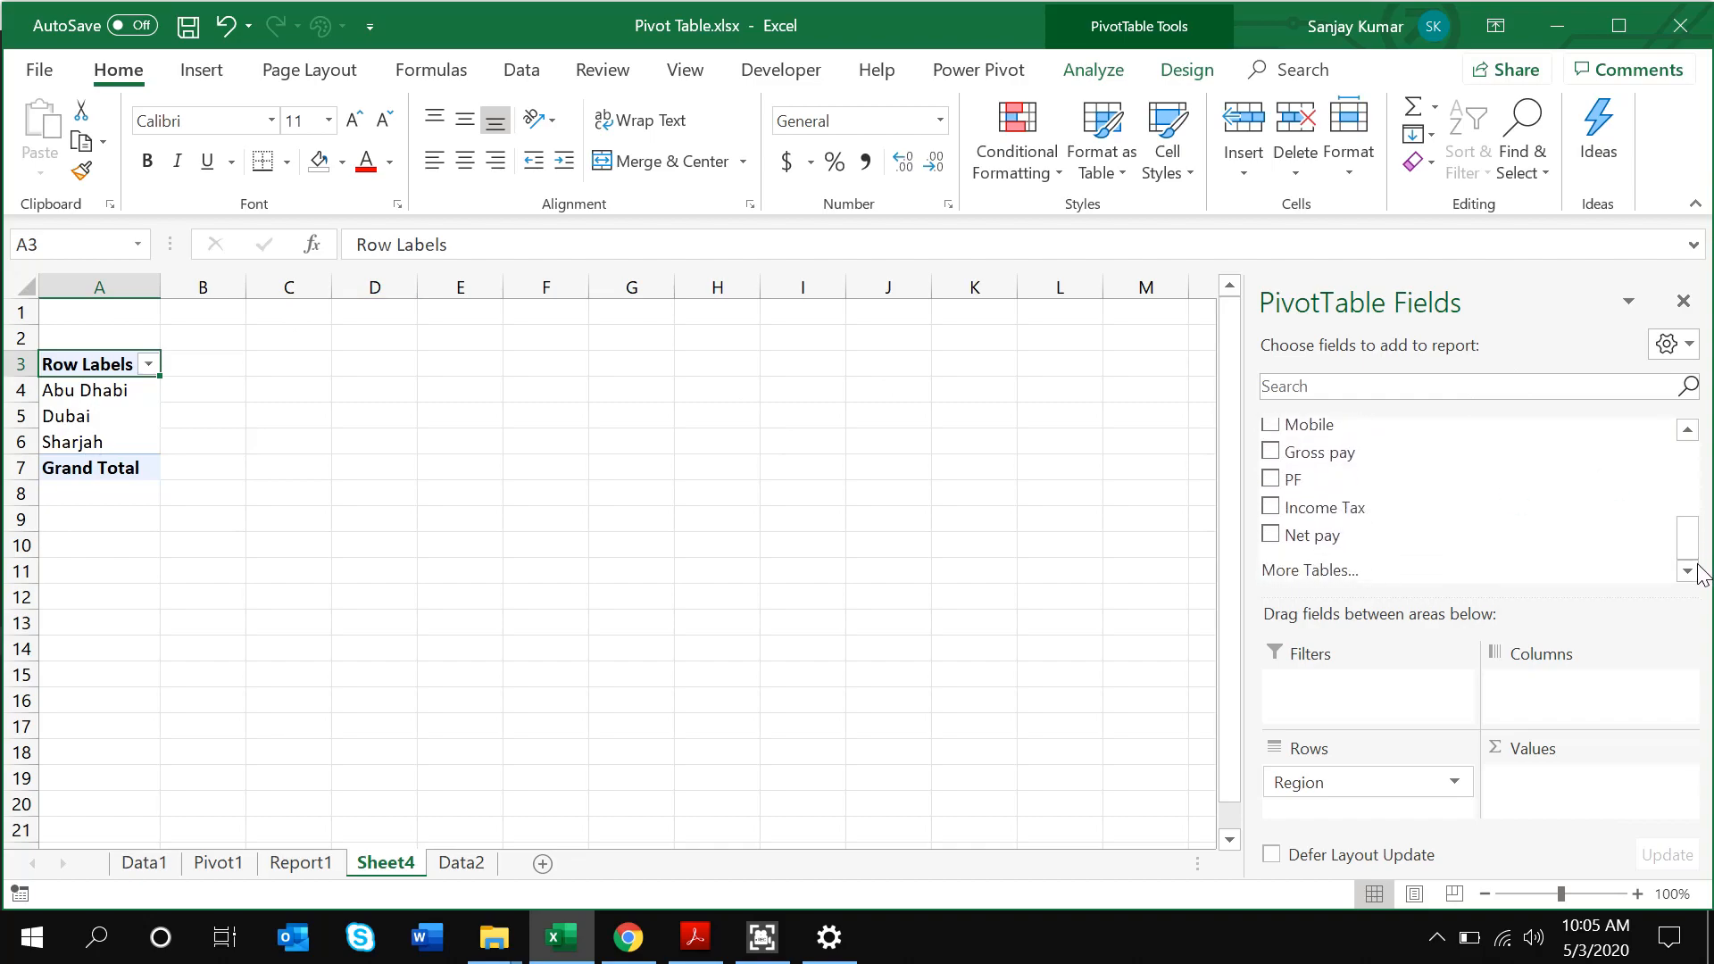
left_click_drag(1411, 460, 1599, 786)
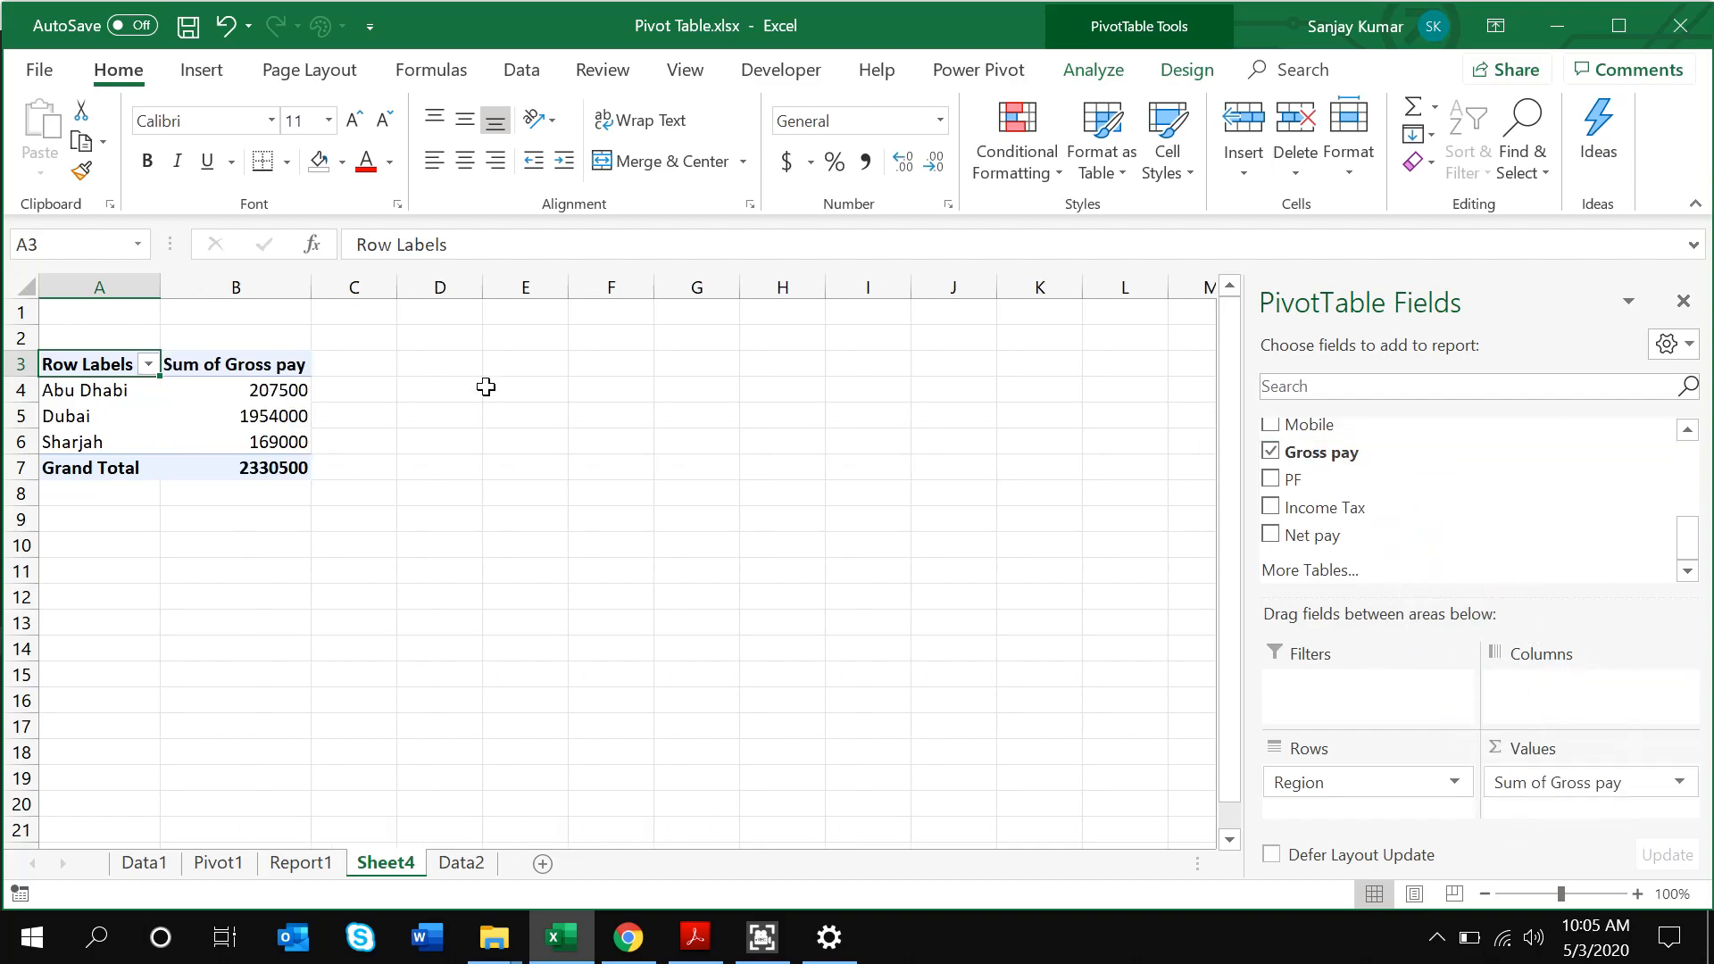
left_click(94, 397)
key("Right")
key("Down")
key("Down")
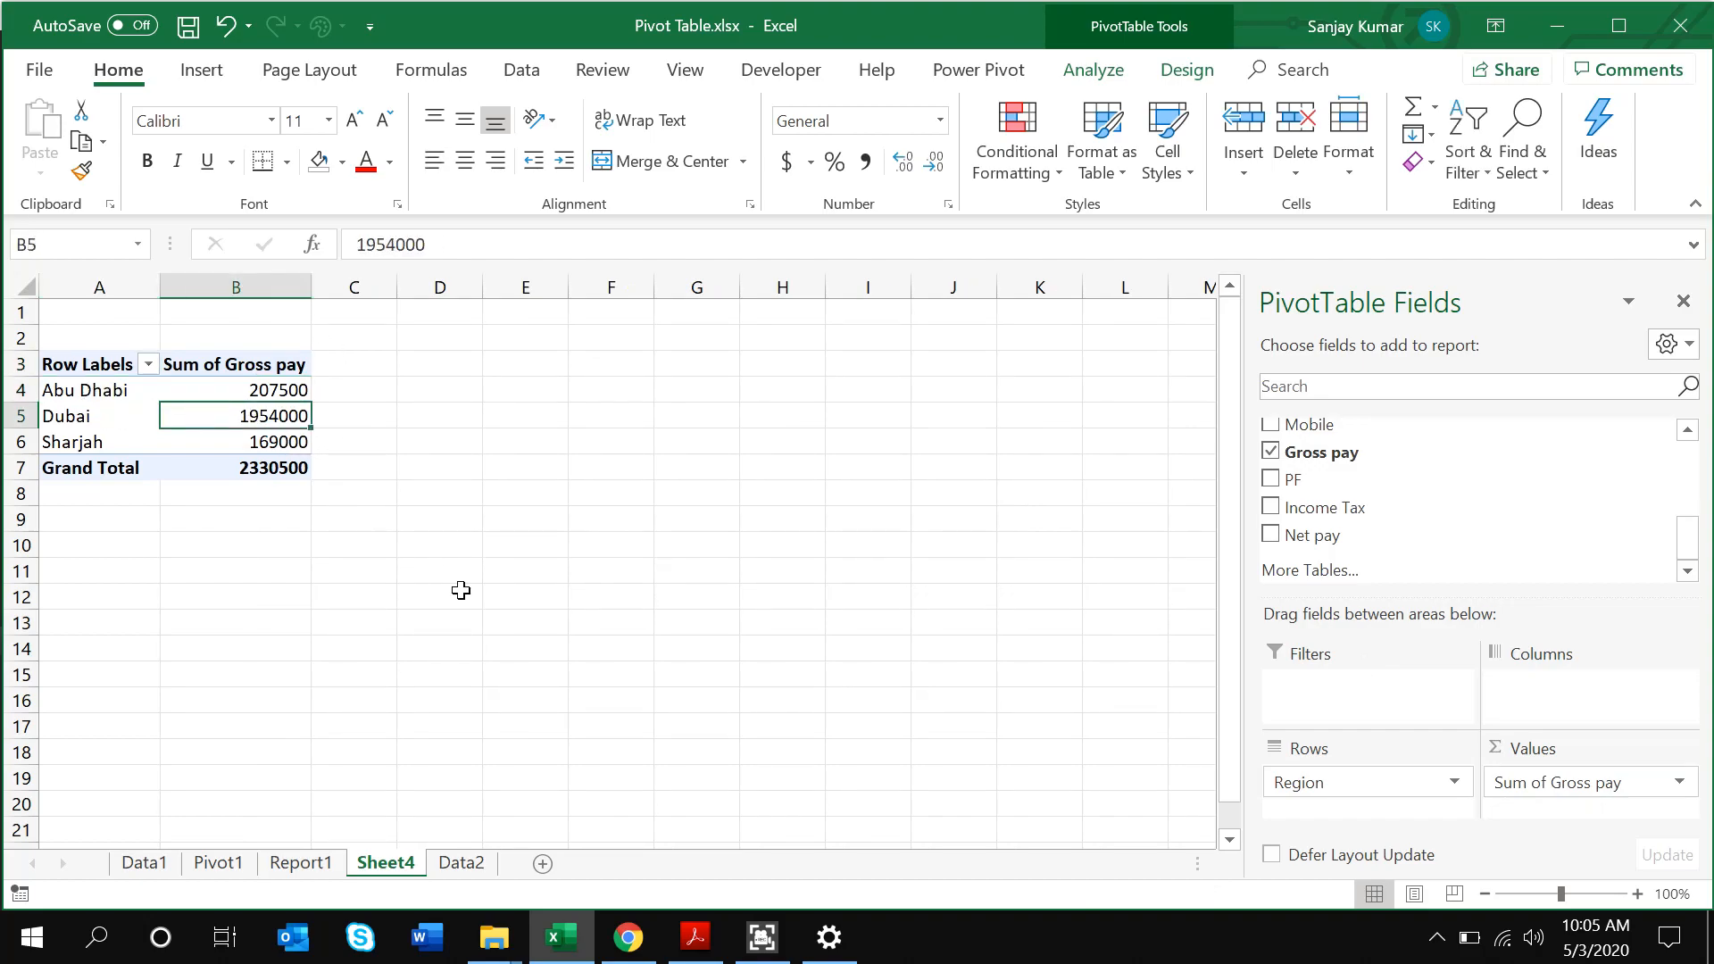
key("Up")
key("Up")
key("Up")
key("Down")
key("ctrl+shift+Down")
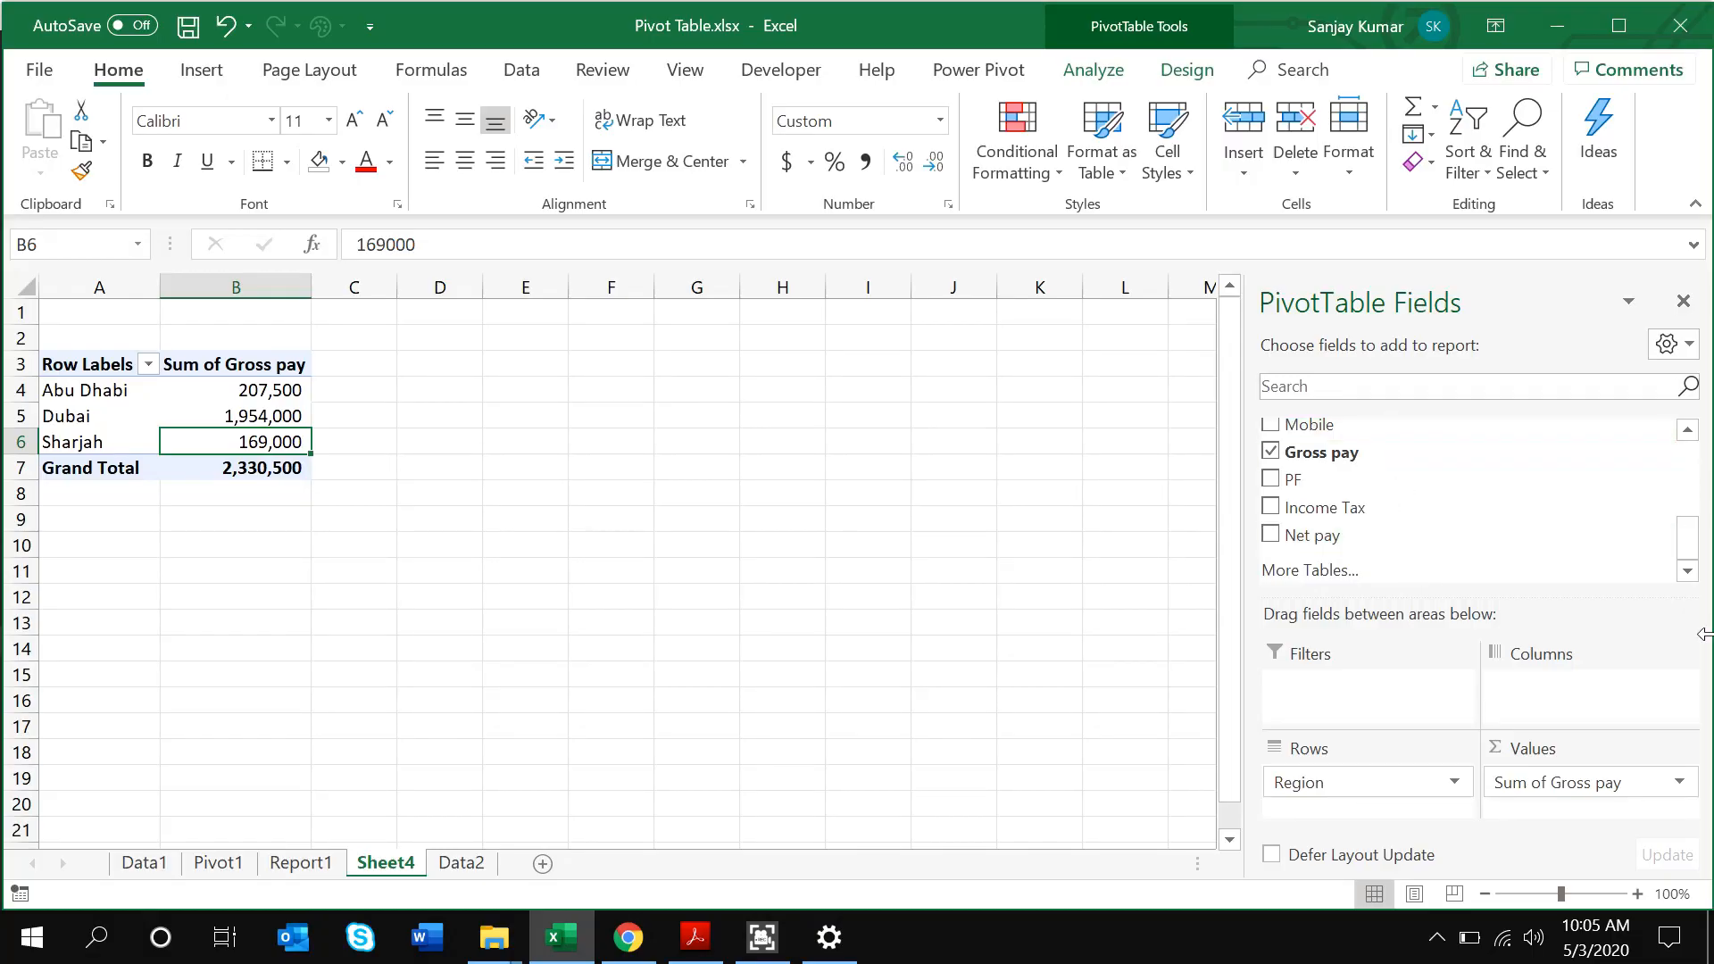
Nest Ranking under Region in the pivot rows, splitting each region into A, B and C
left_click_drag(1688, 540, 1701, 440)
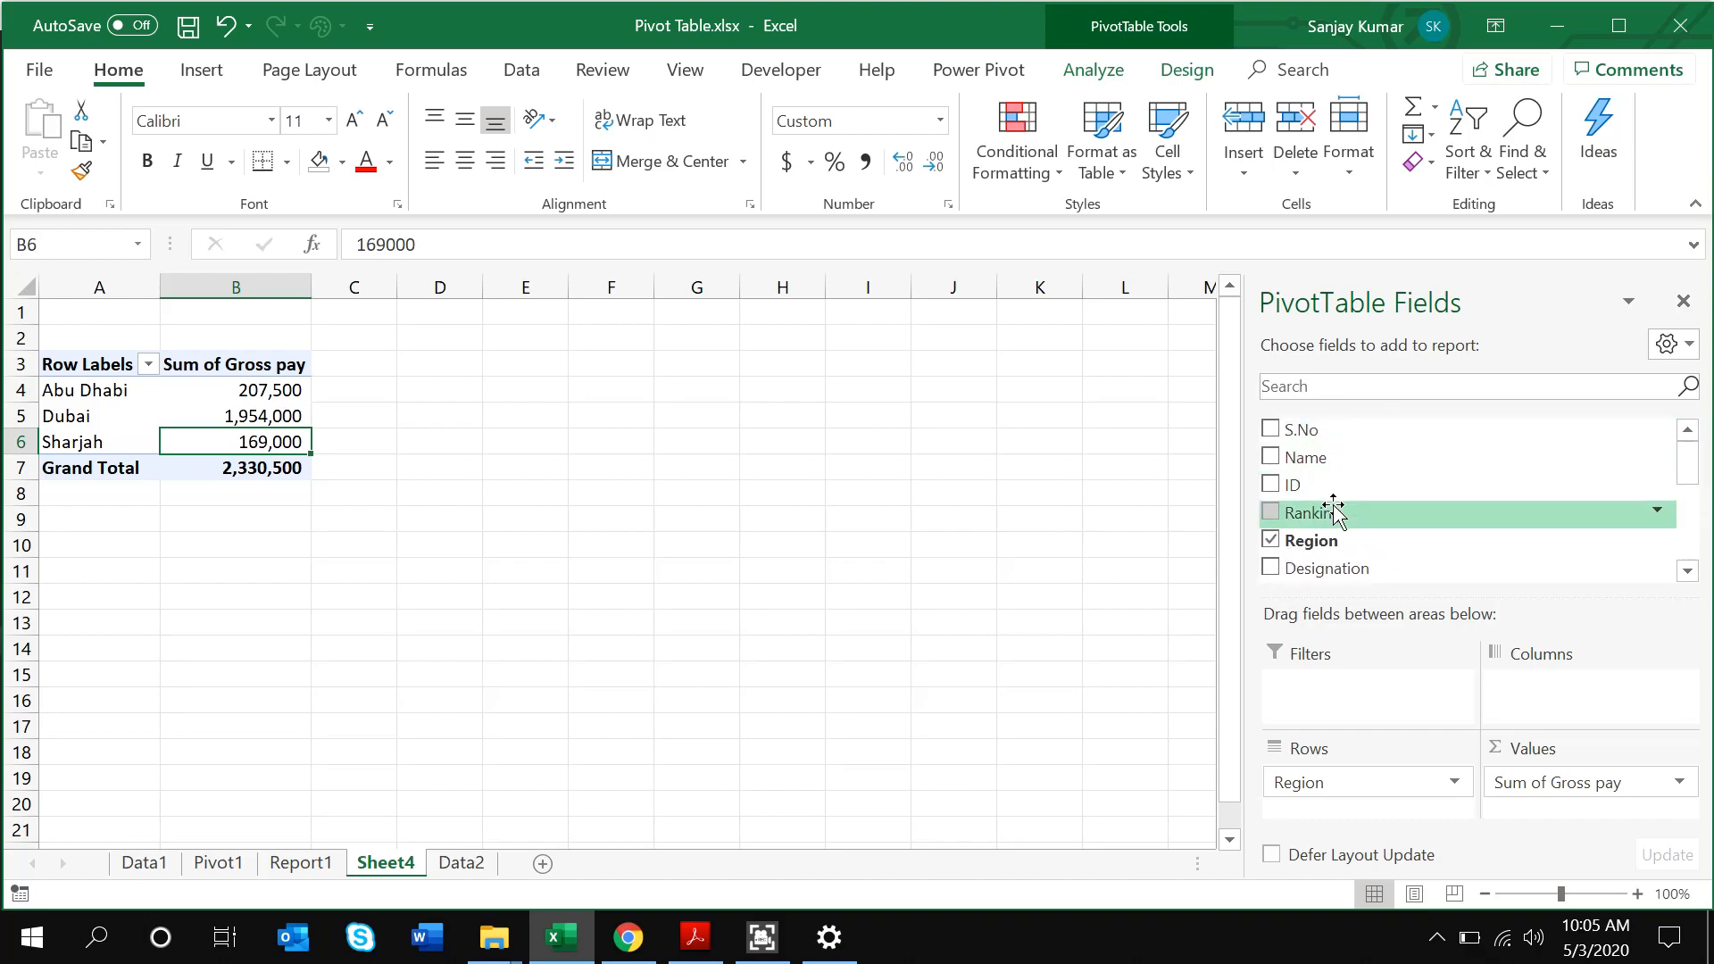
left_click_drag(1334, 511, 1343, 813)
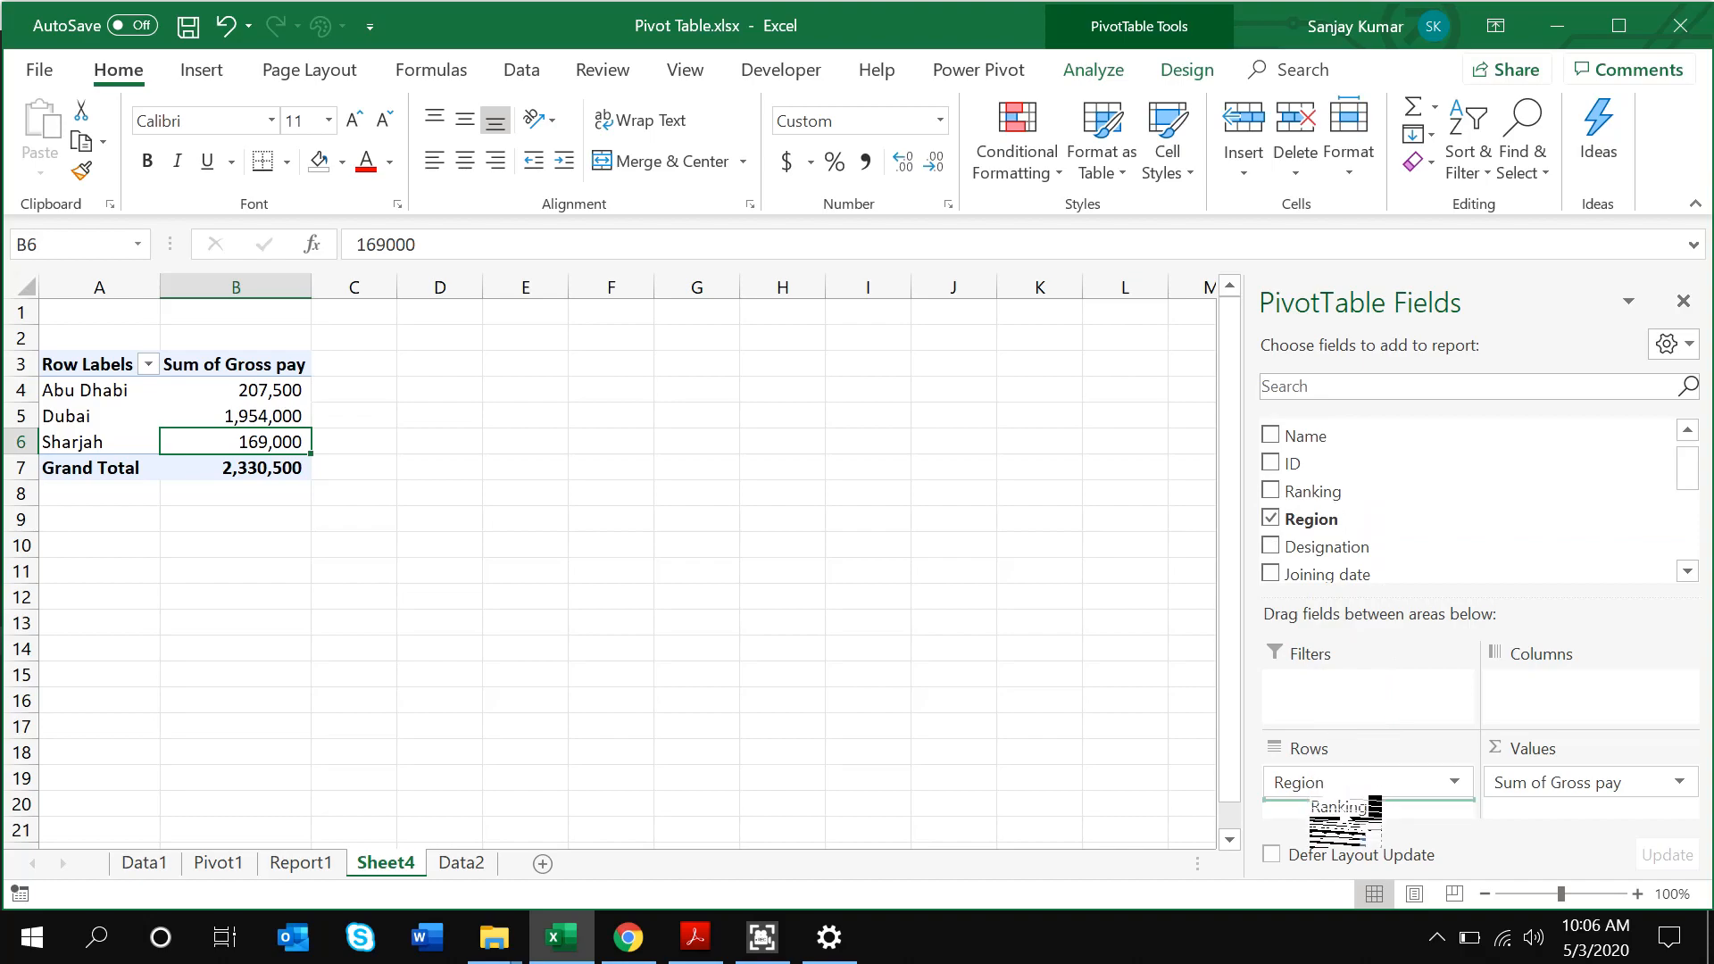
left_click_drag(1343, 812, 1346, 814)
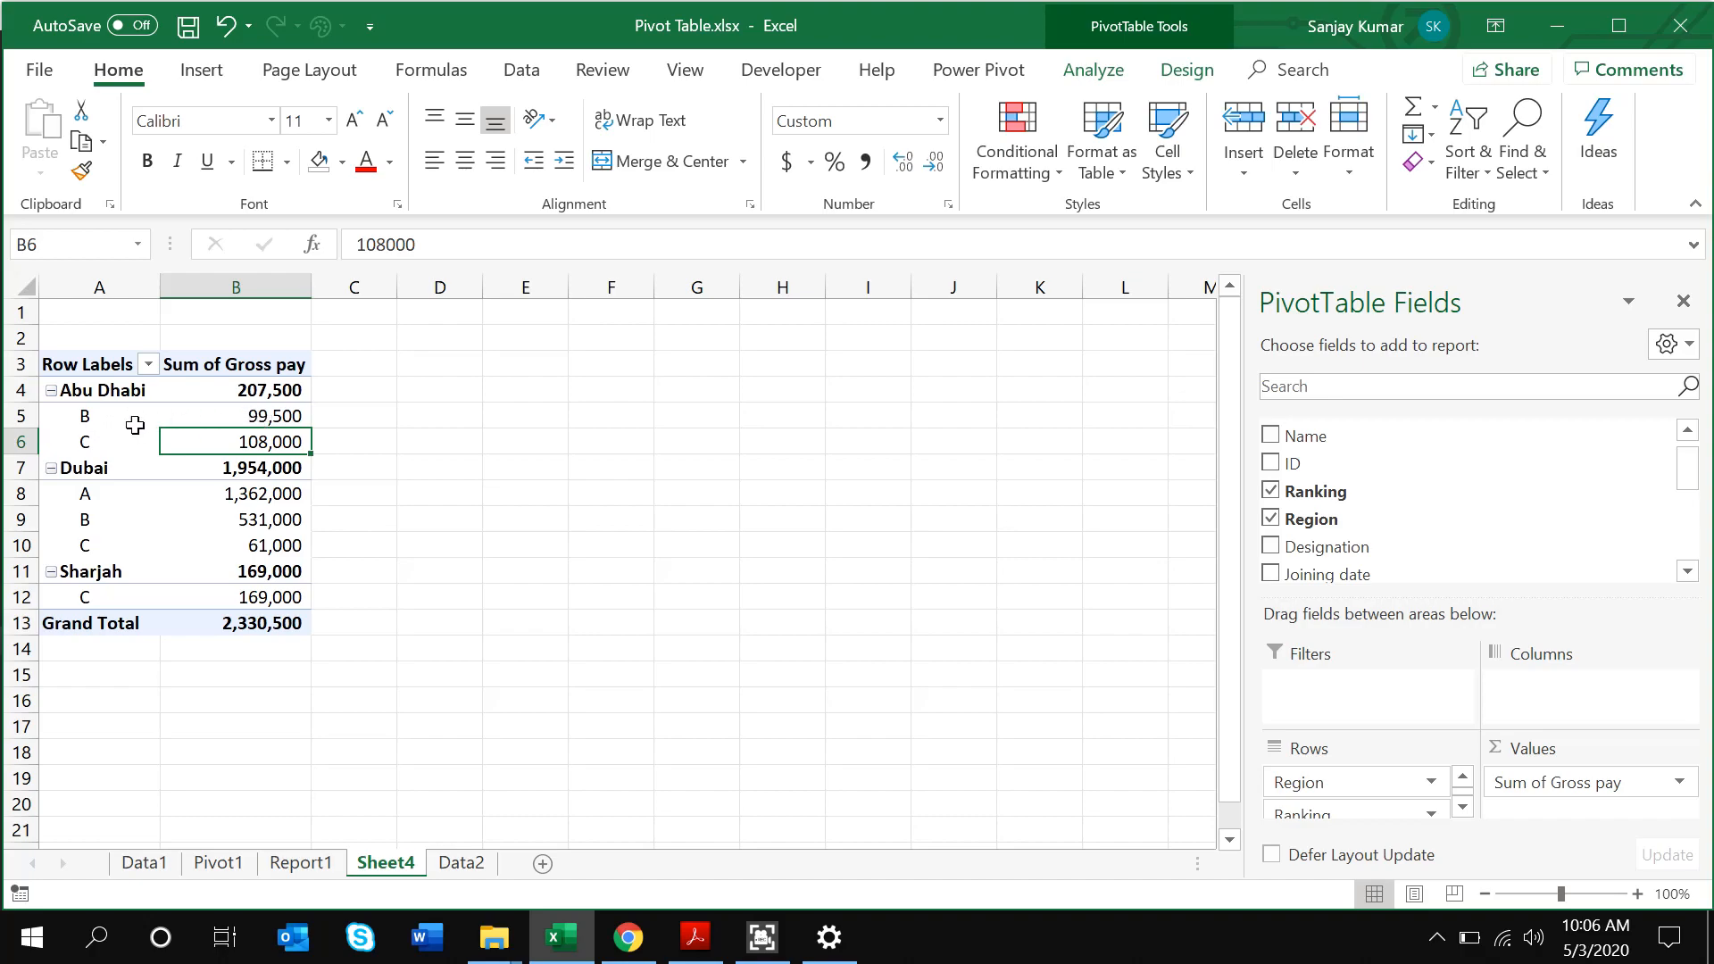
left_click(231, 418)
left_click(1686, 435)
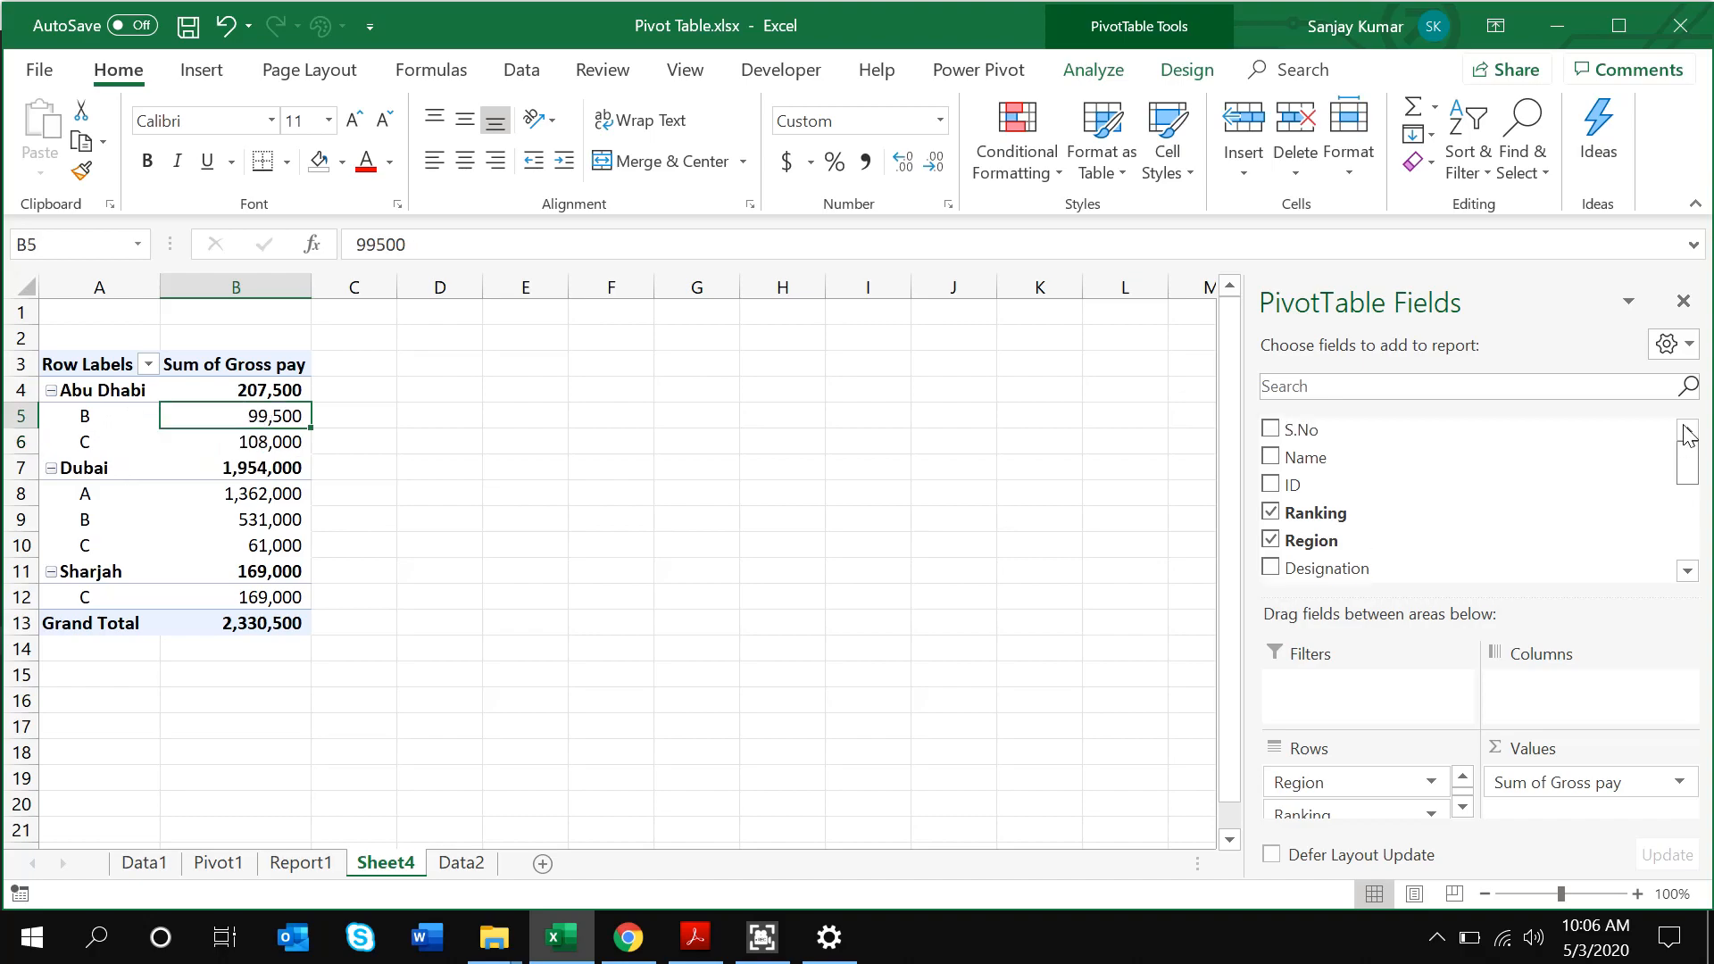
scroll(1688, 460, "down", 3)
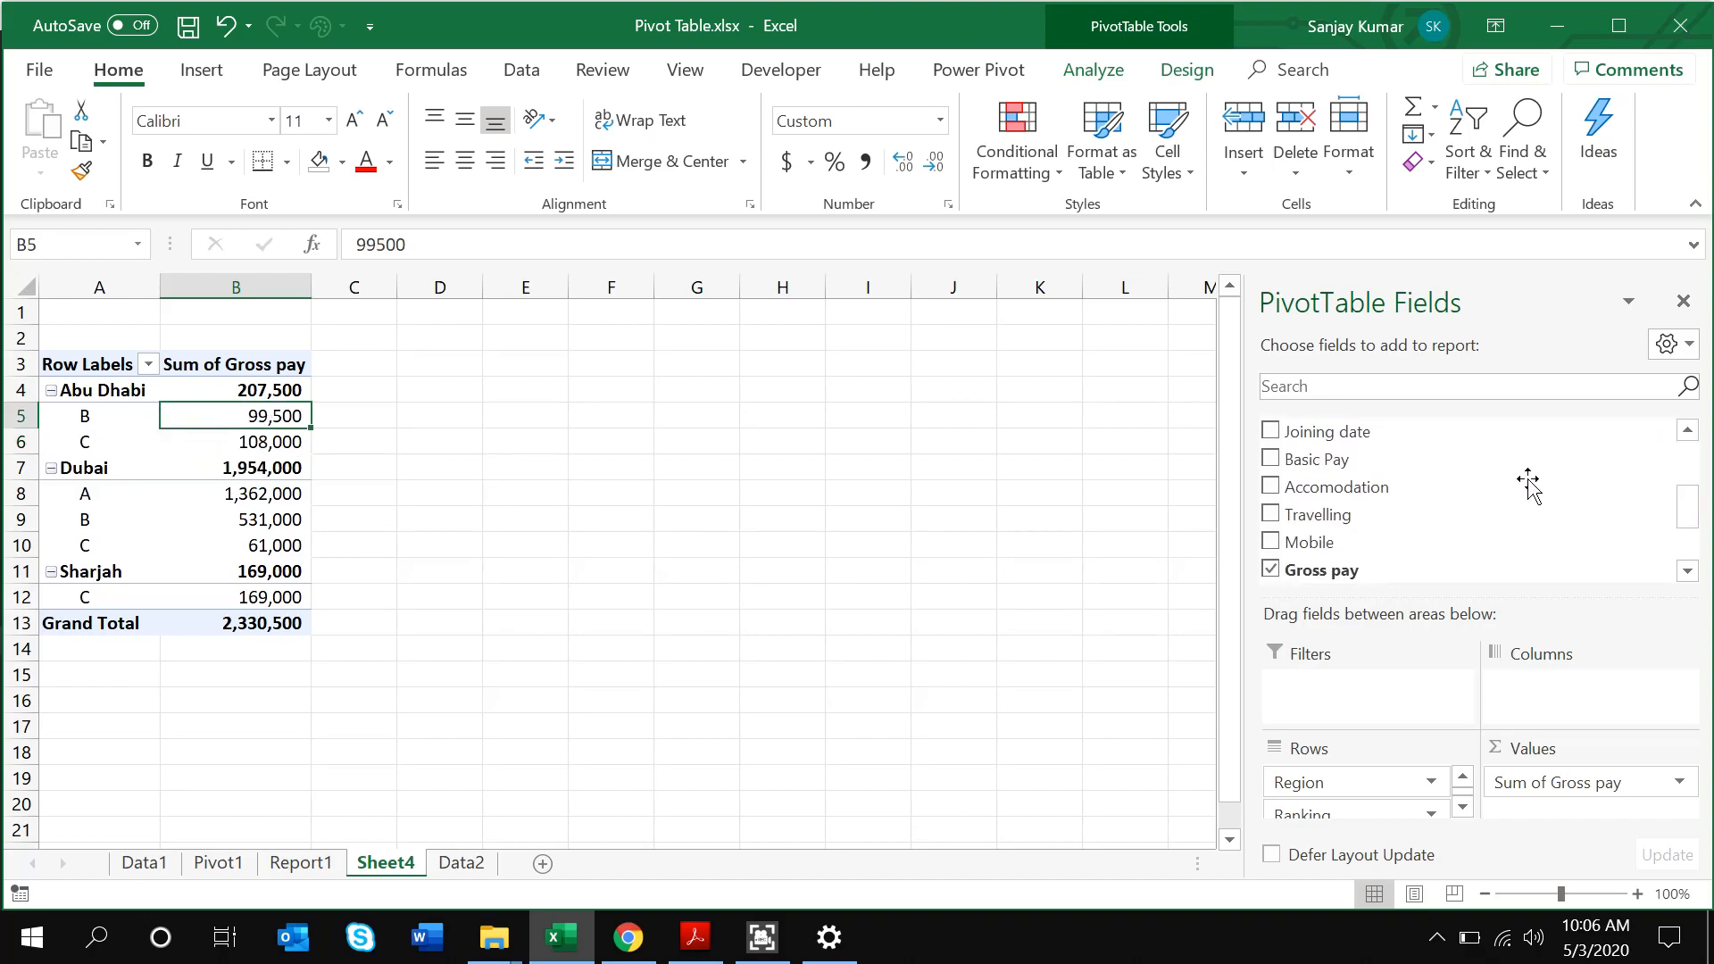
Add Basic Pay, Accomodation and Travelling sums to the pivot values beside Gross pay
left_click_drag(1425, 468, 1553, 786)
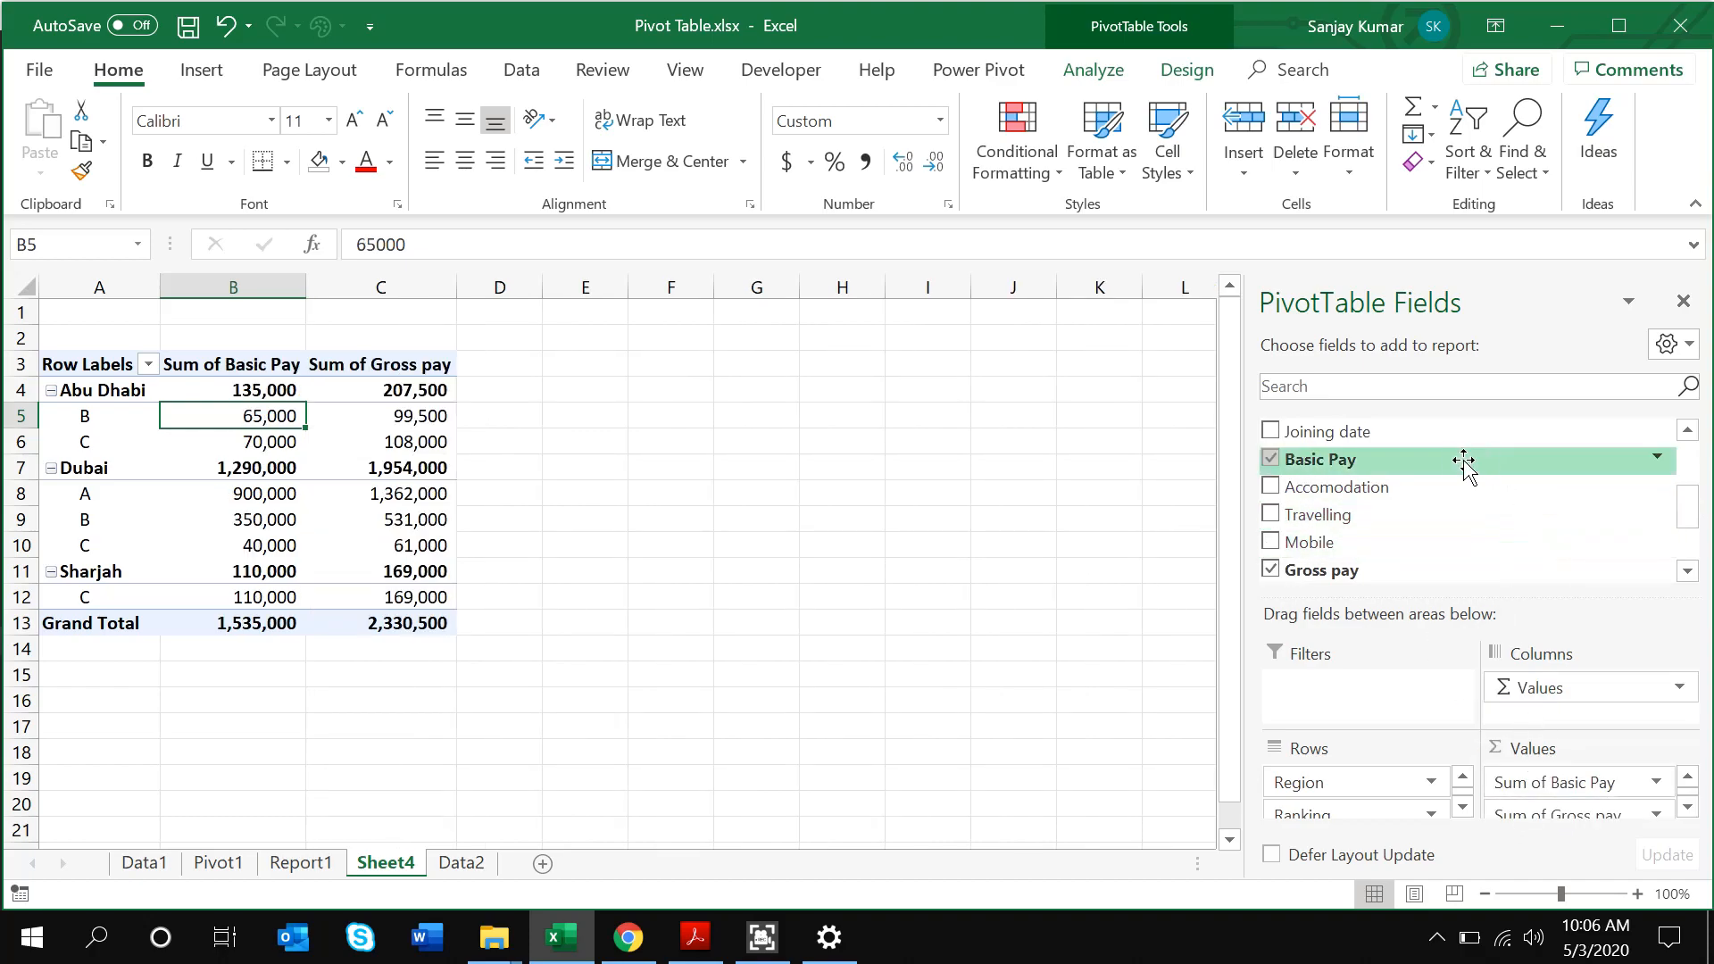
left_click_drag(1434, 487, 1509, 808)
left_click_drag(1370, 515, 1526, 808)
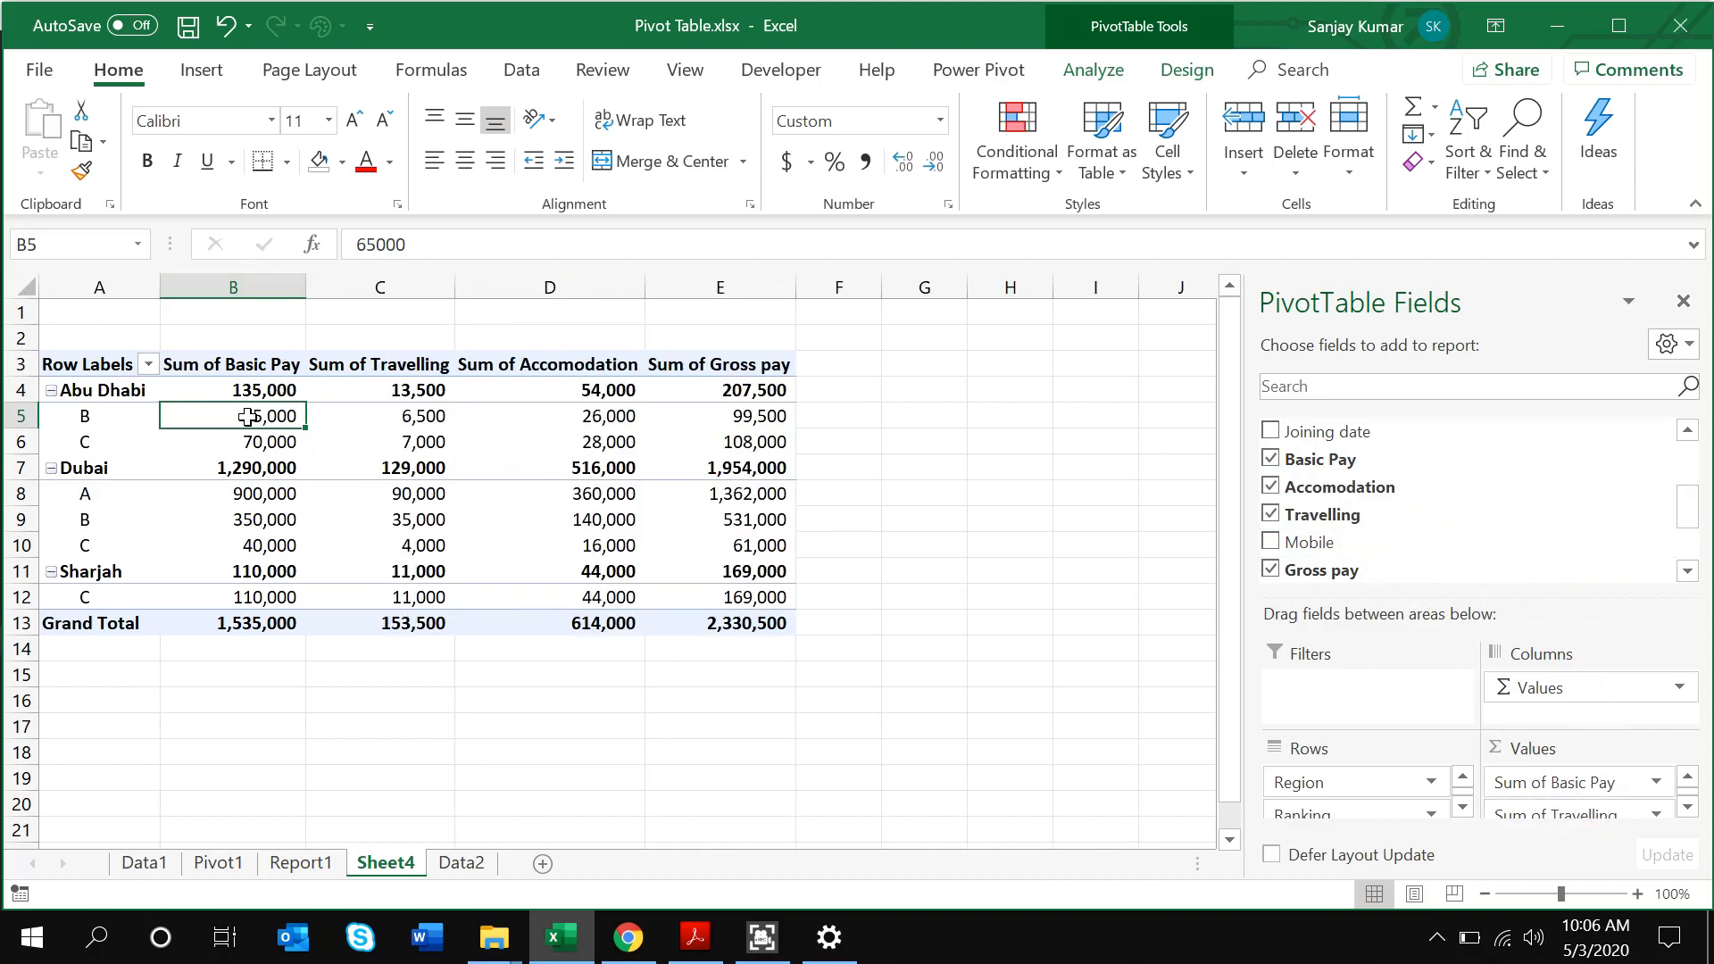
Check the Abu Dhabi and Dubai ranking values, then select the whole pivot range A3:E13
left_click(214, 389)
left_click(89, 390)
left_click(101, 416)
left_click(114, 441)
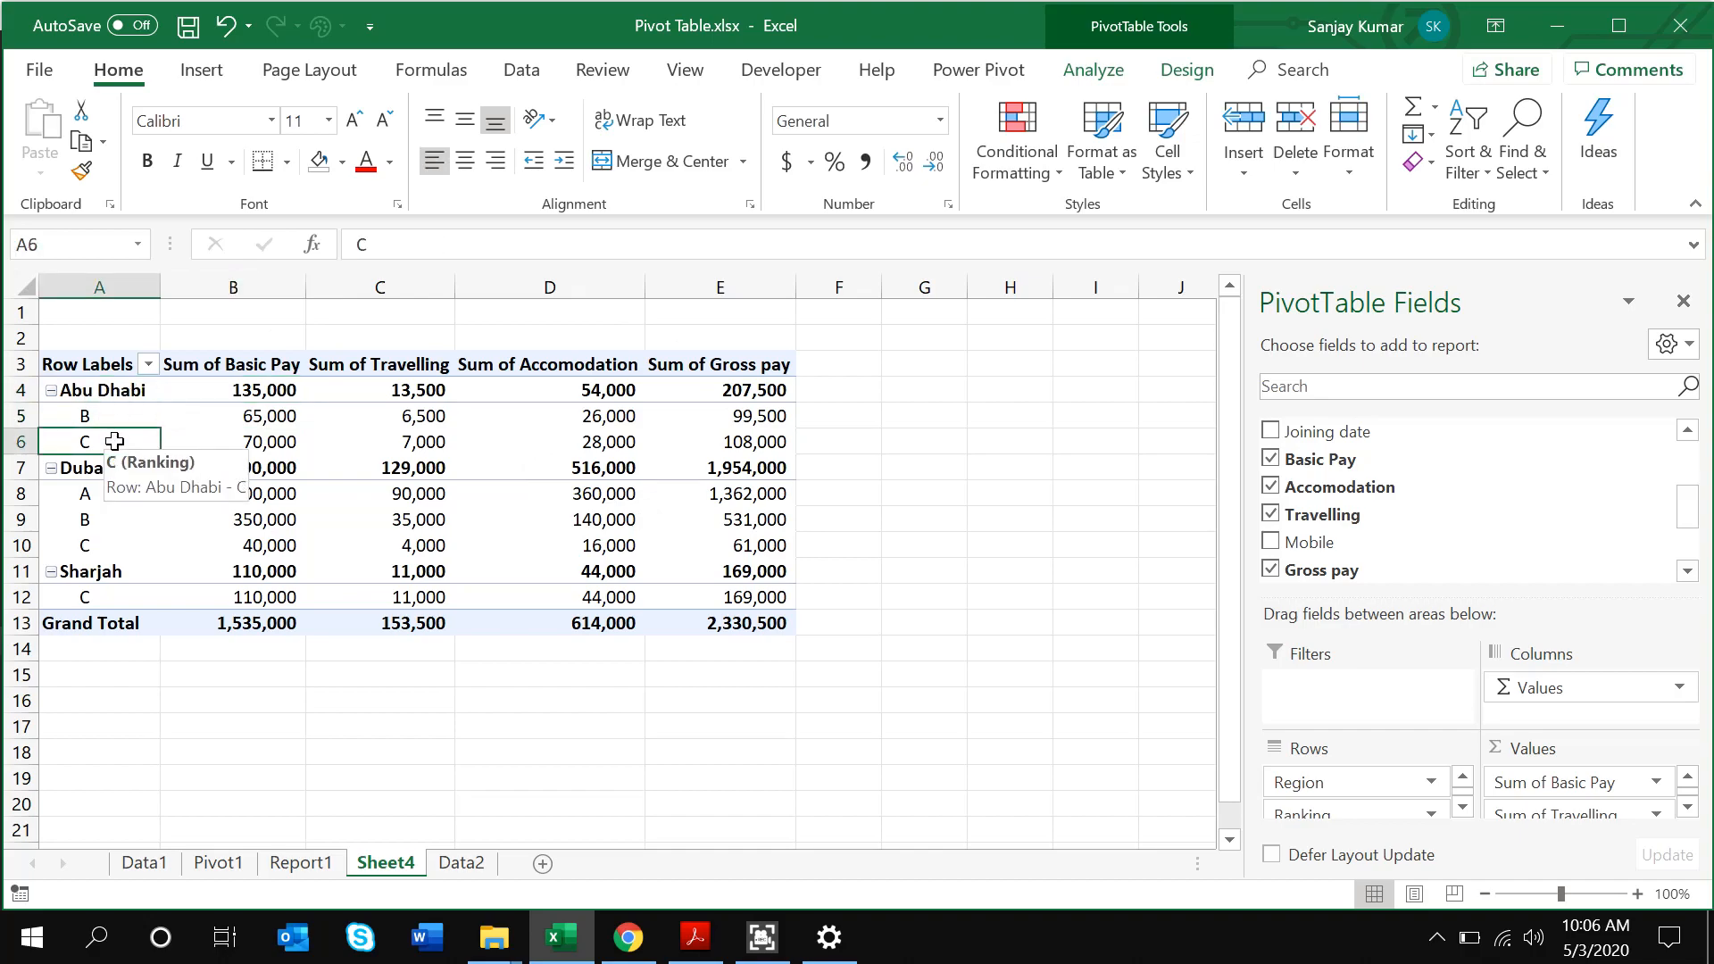
left_click(122, 493)
left_click(329, 498)
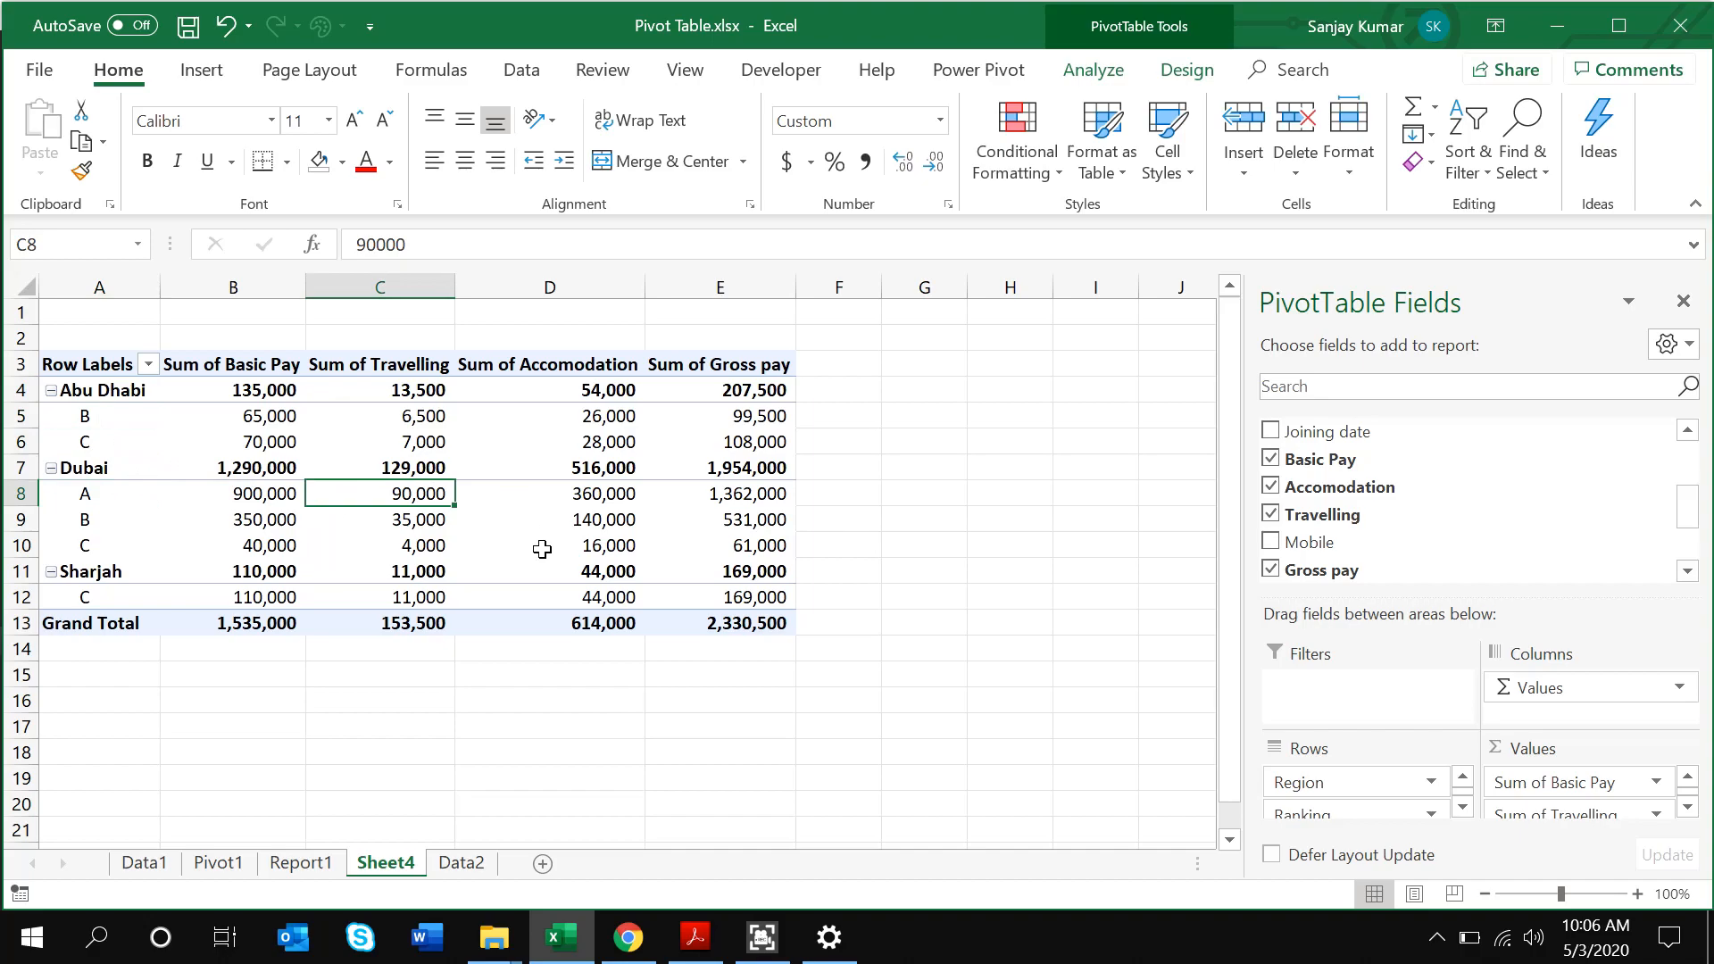
key("ctrl+Up")
key("ctrl+Left")
key("ctrl+shift+Right")
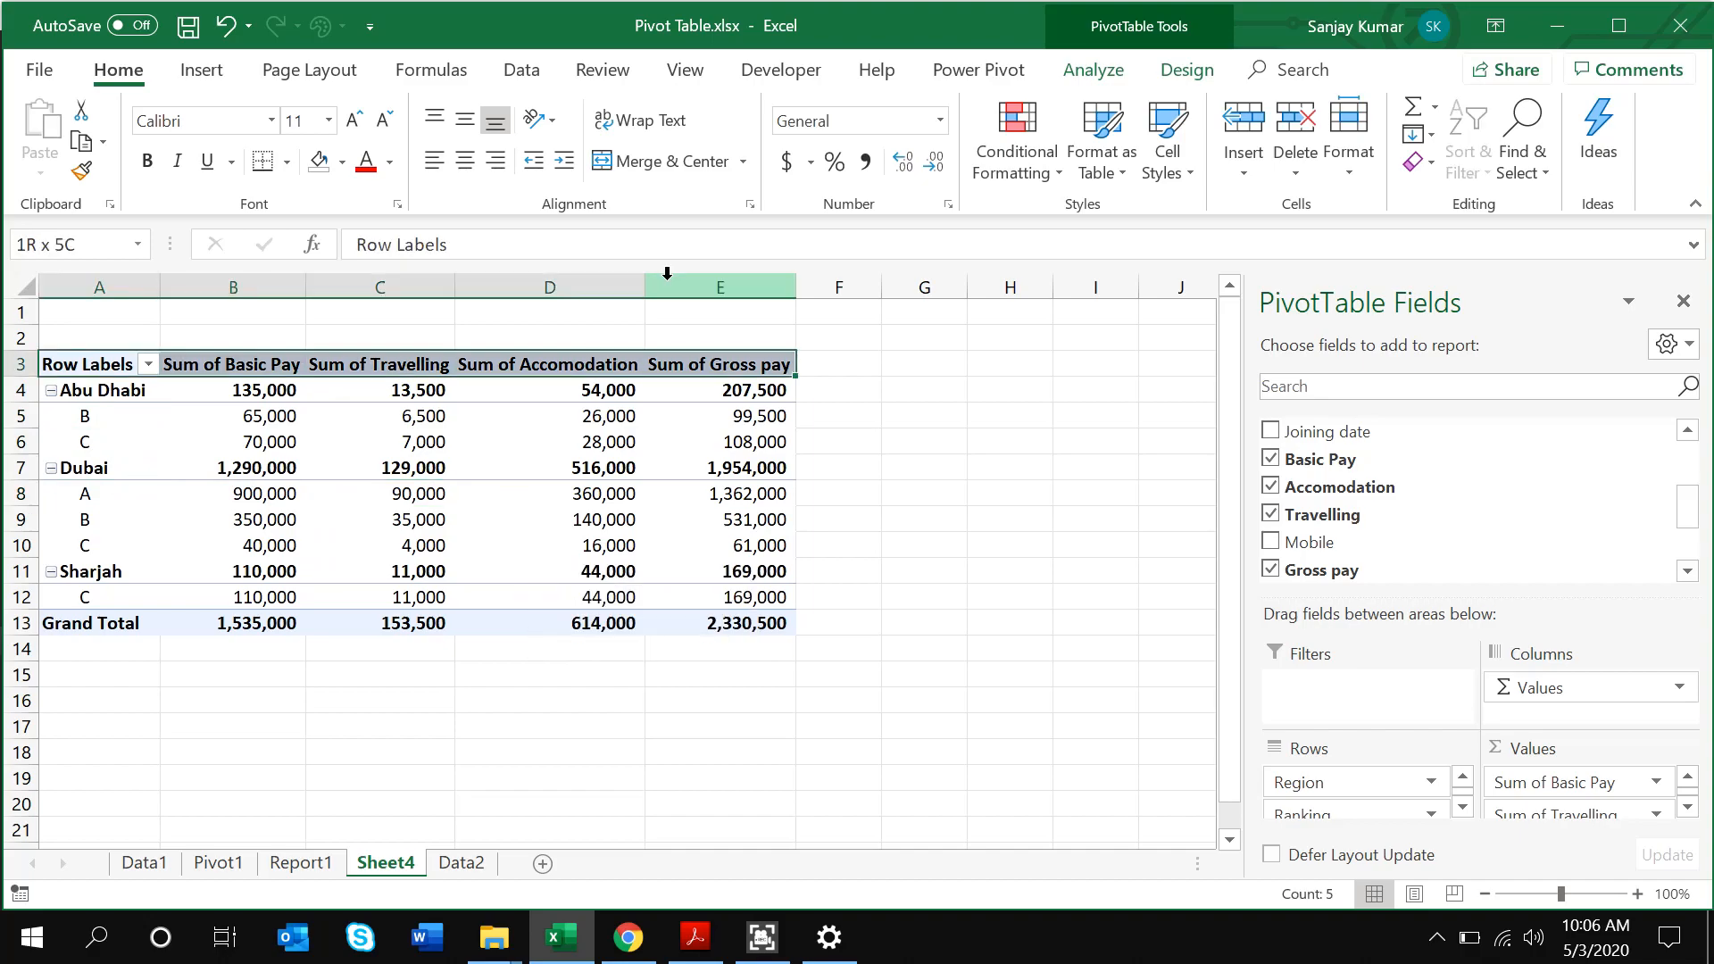
key("ctrl+shift+Down")
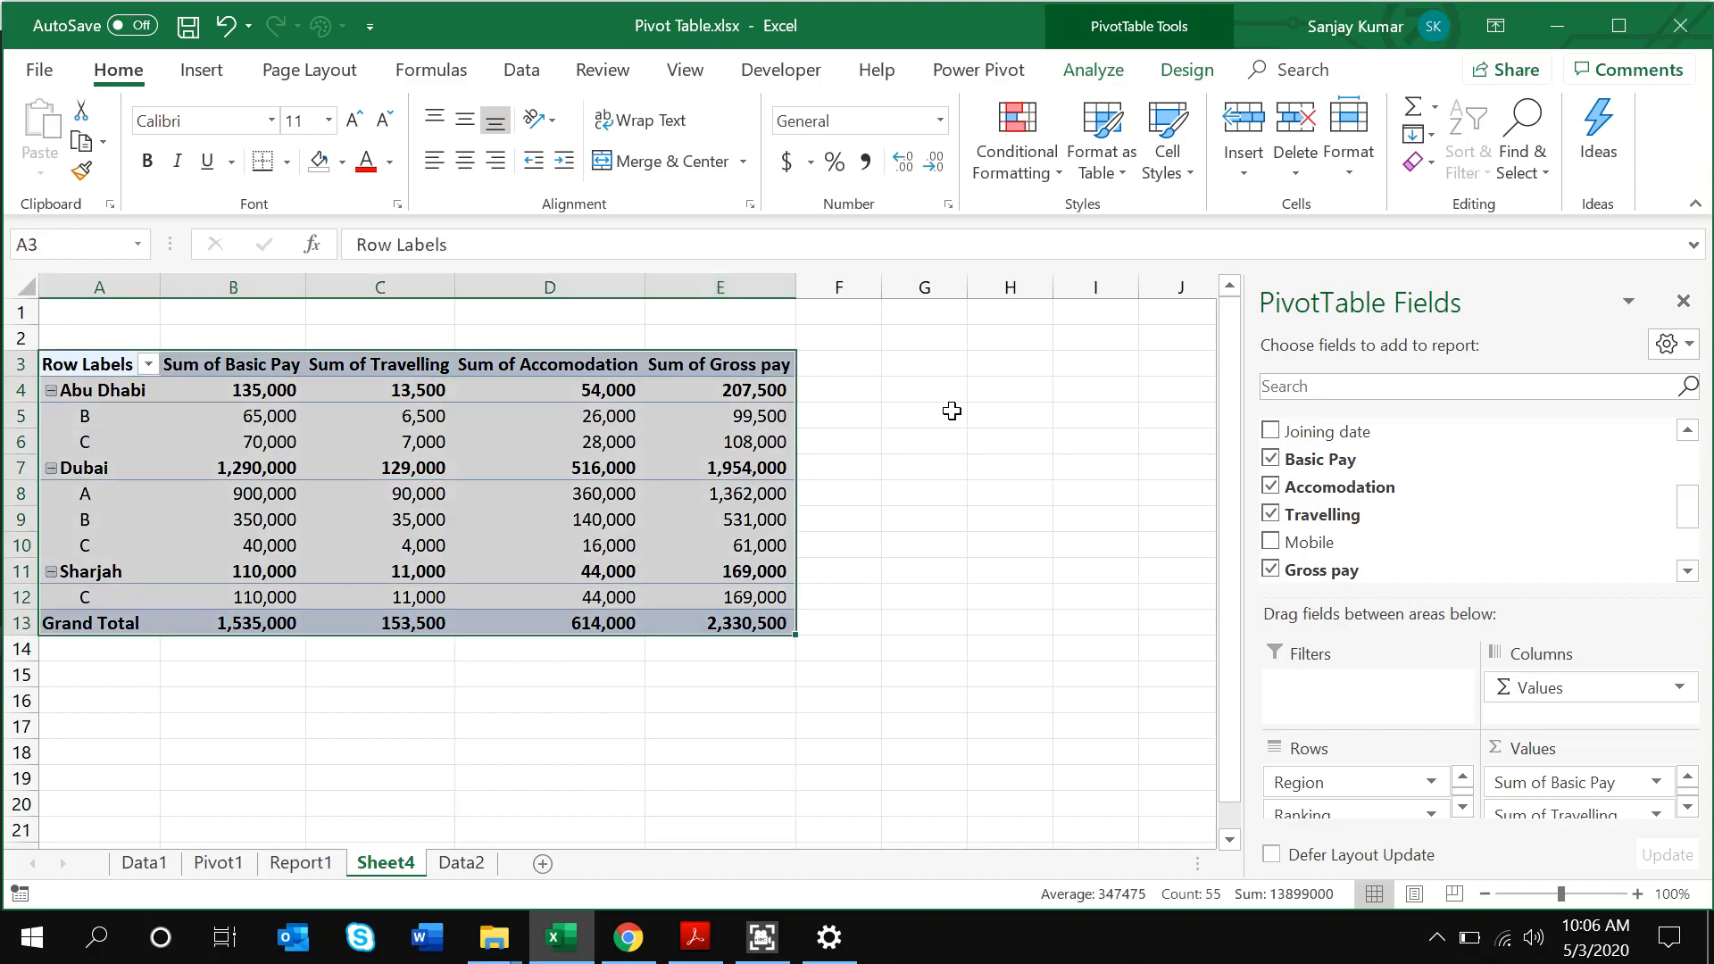
Apply the gold medium PivotTable style from the Design styles gallery
left_click(1192, 76)
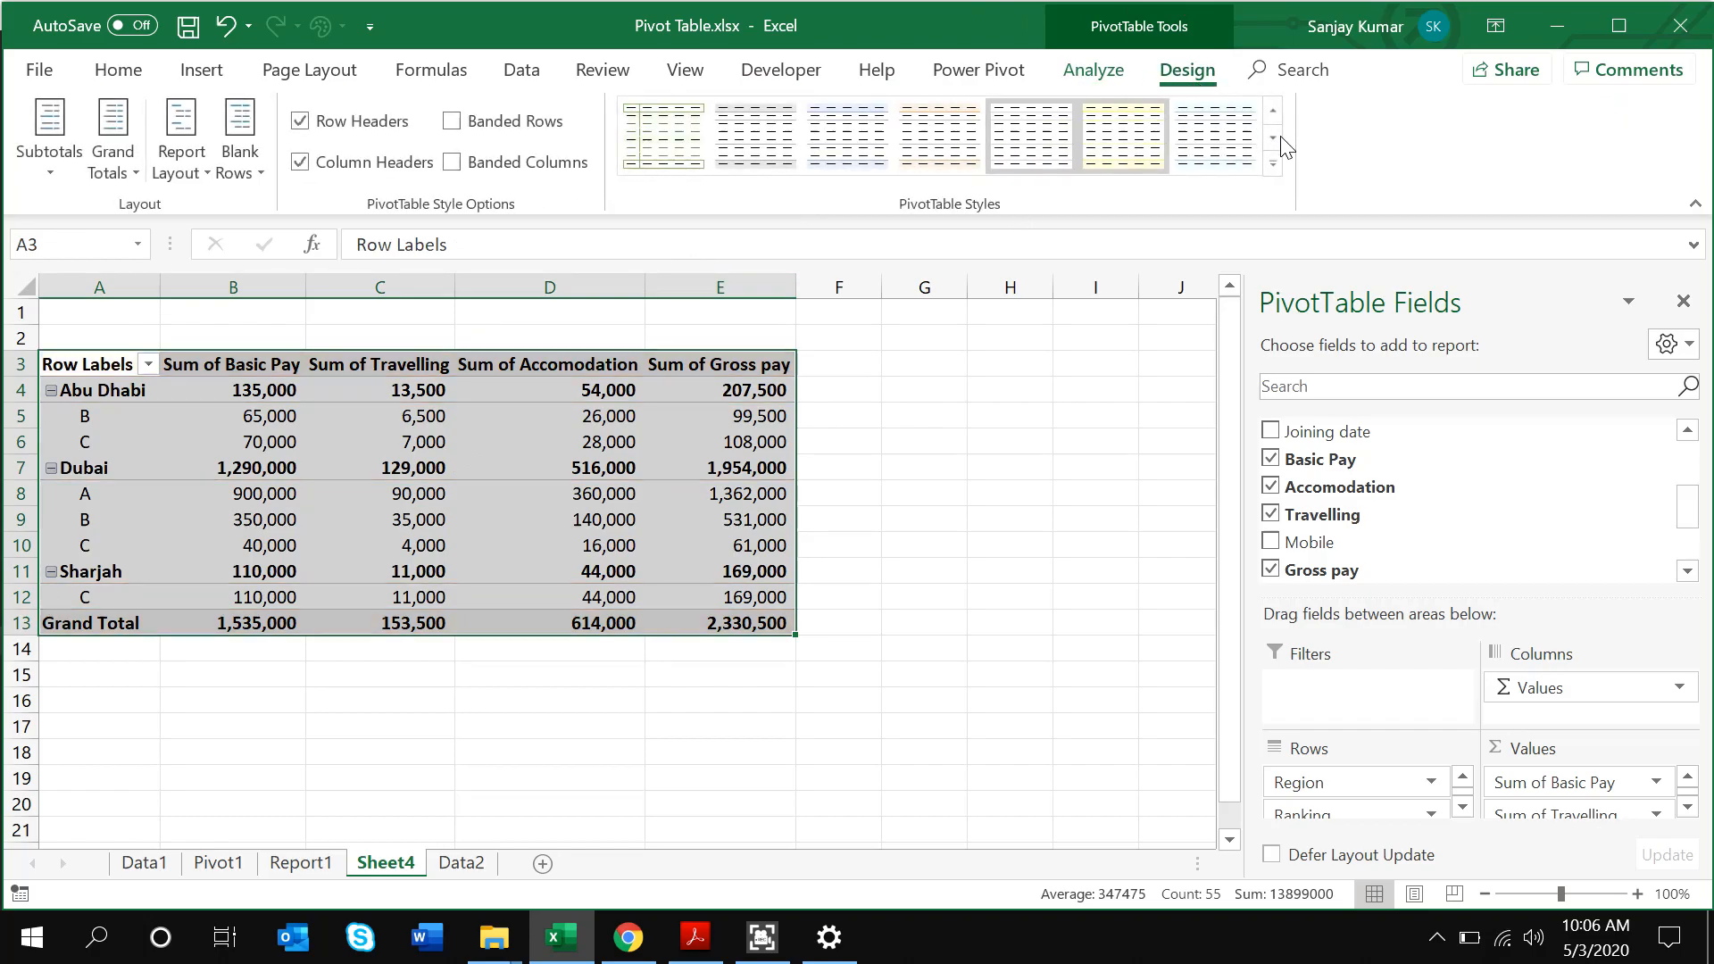
left_click(1275, 169)
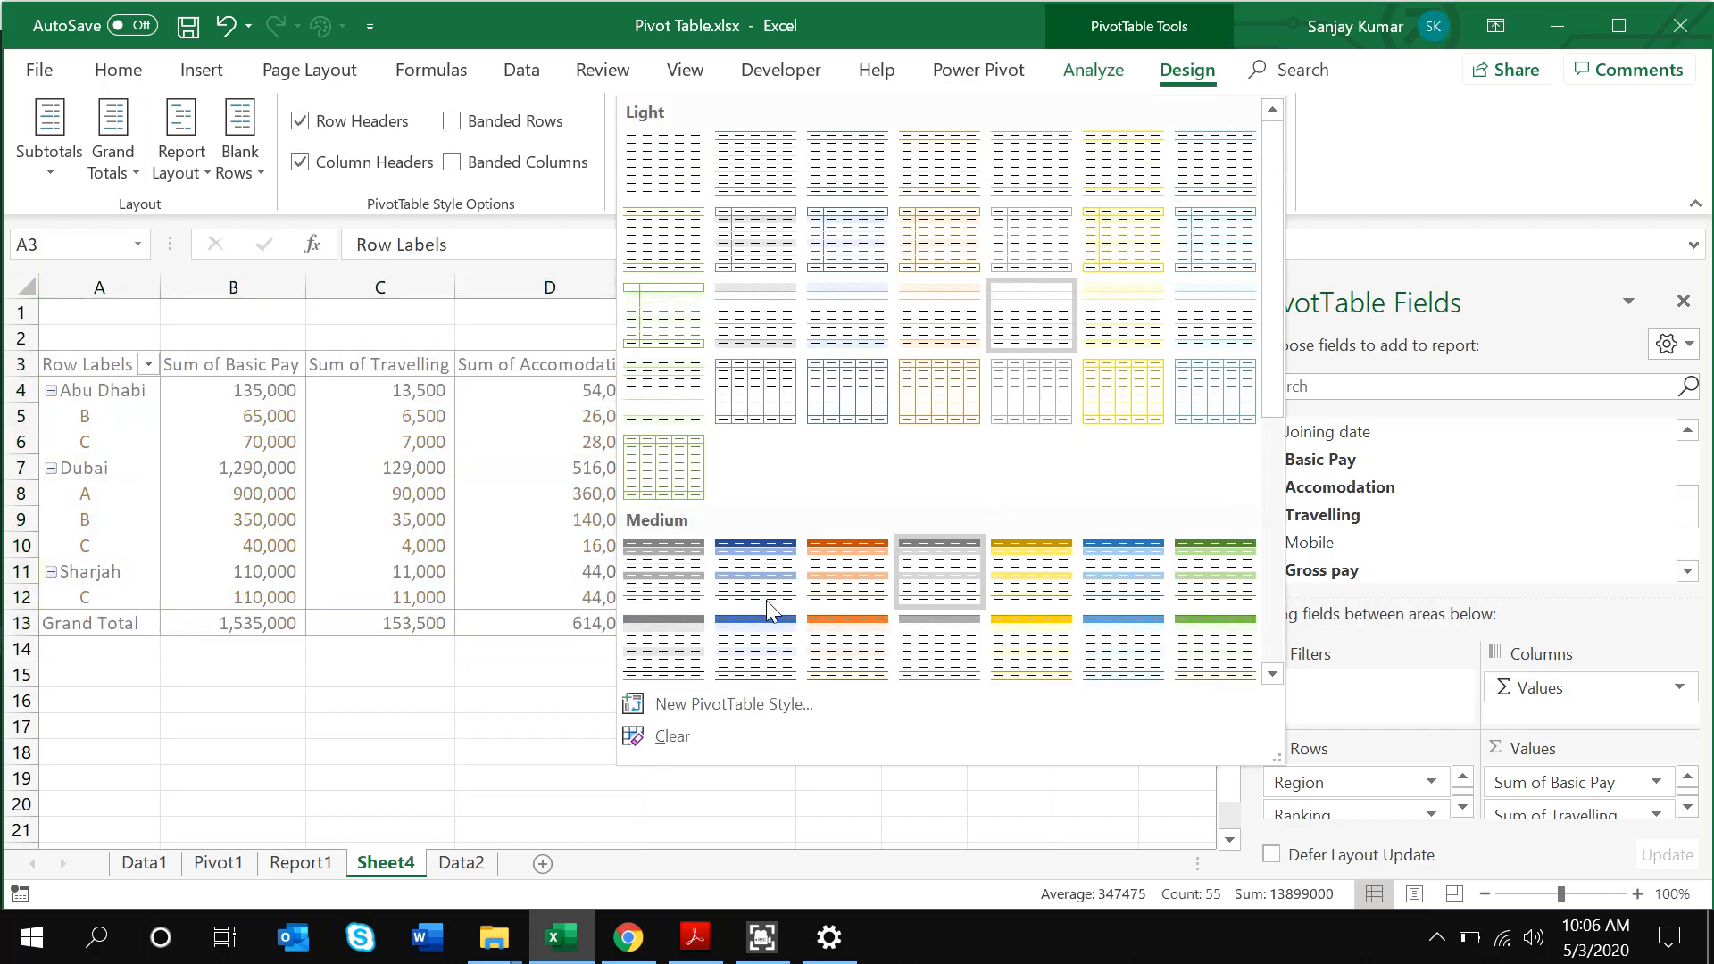
left_click(1032, 576)
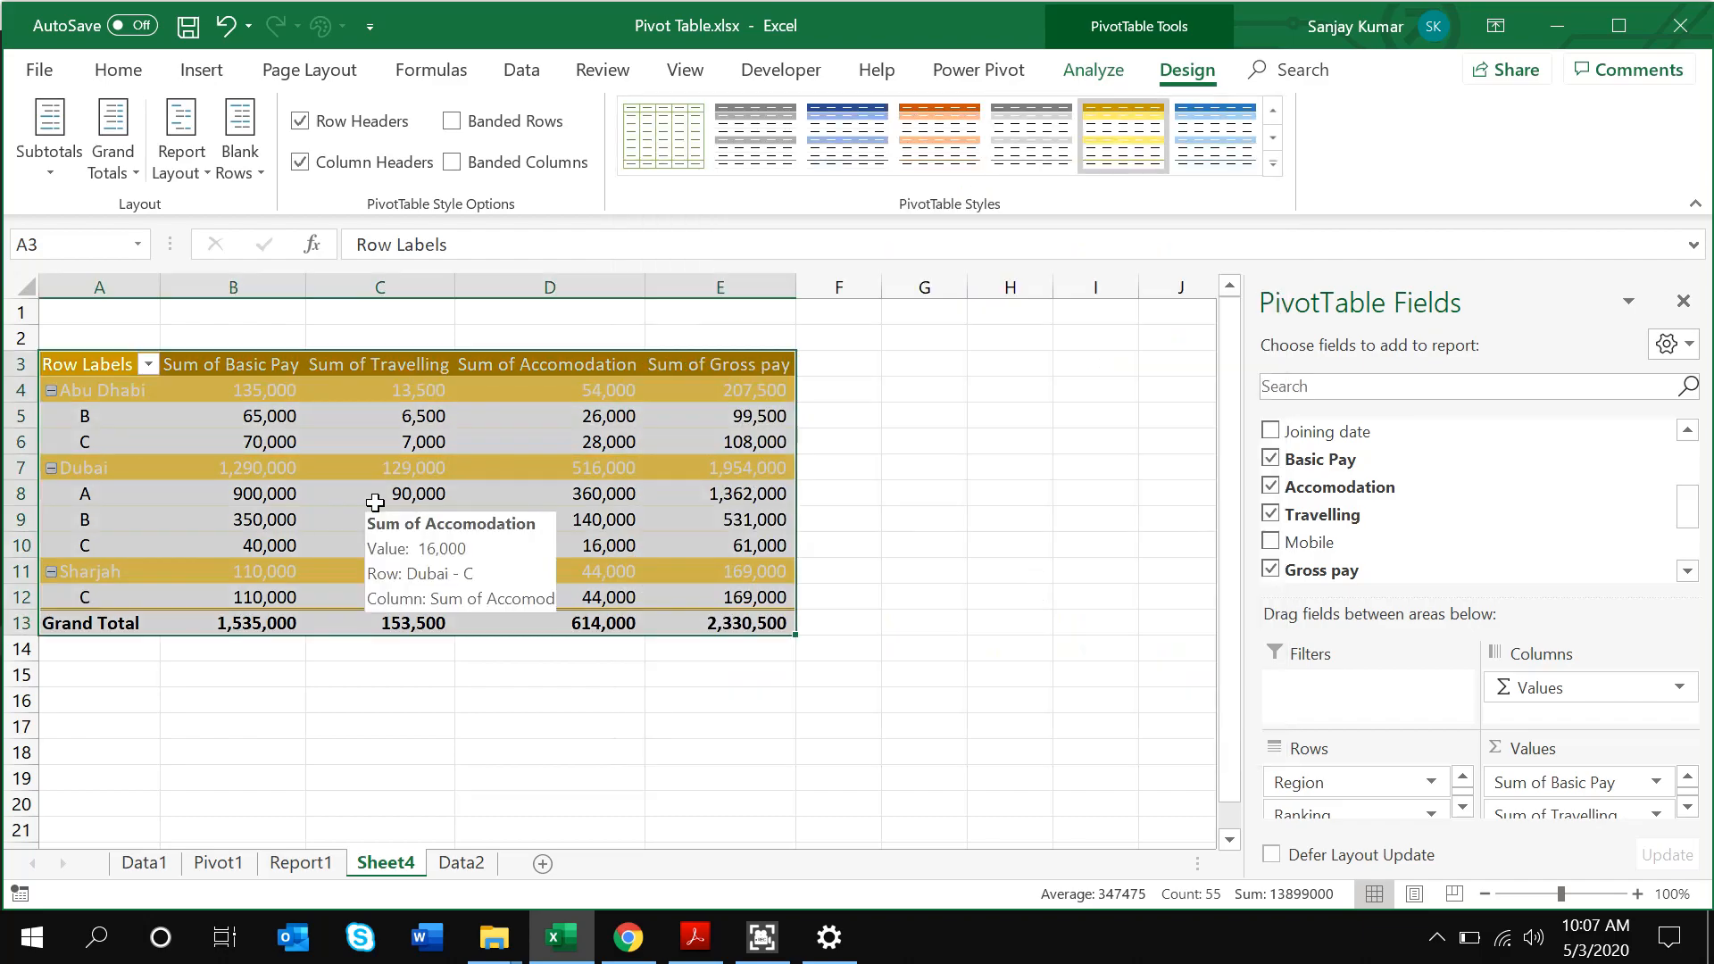
left_click(125, 399)
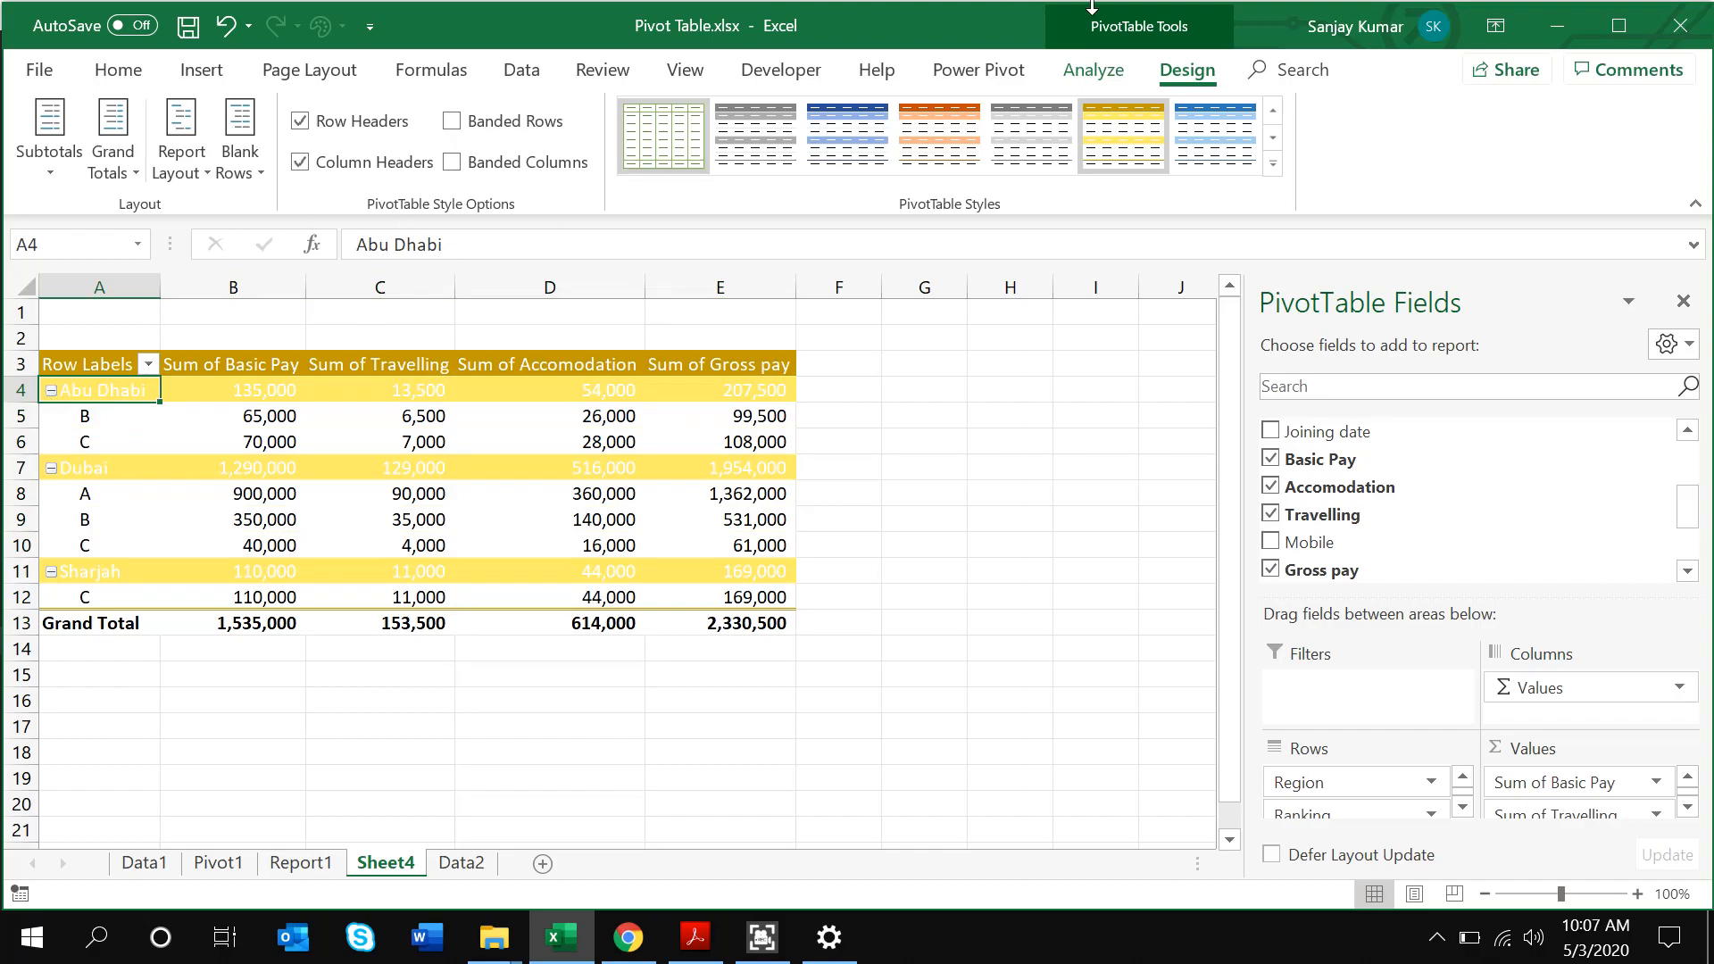
Toggle the pivot's +/- expand/collapse buttons off and back on
left_click(1091, 72)
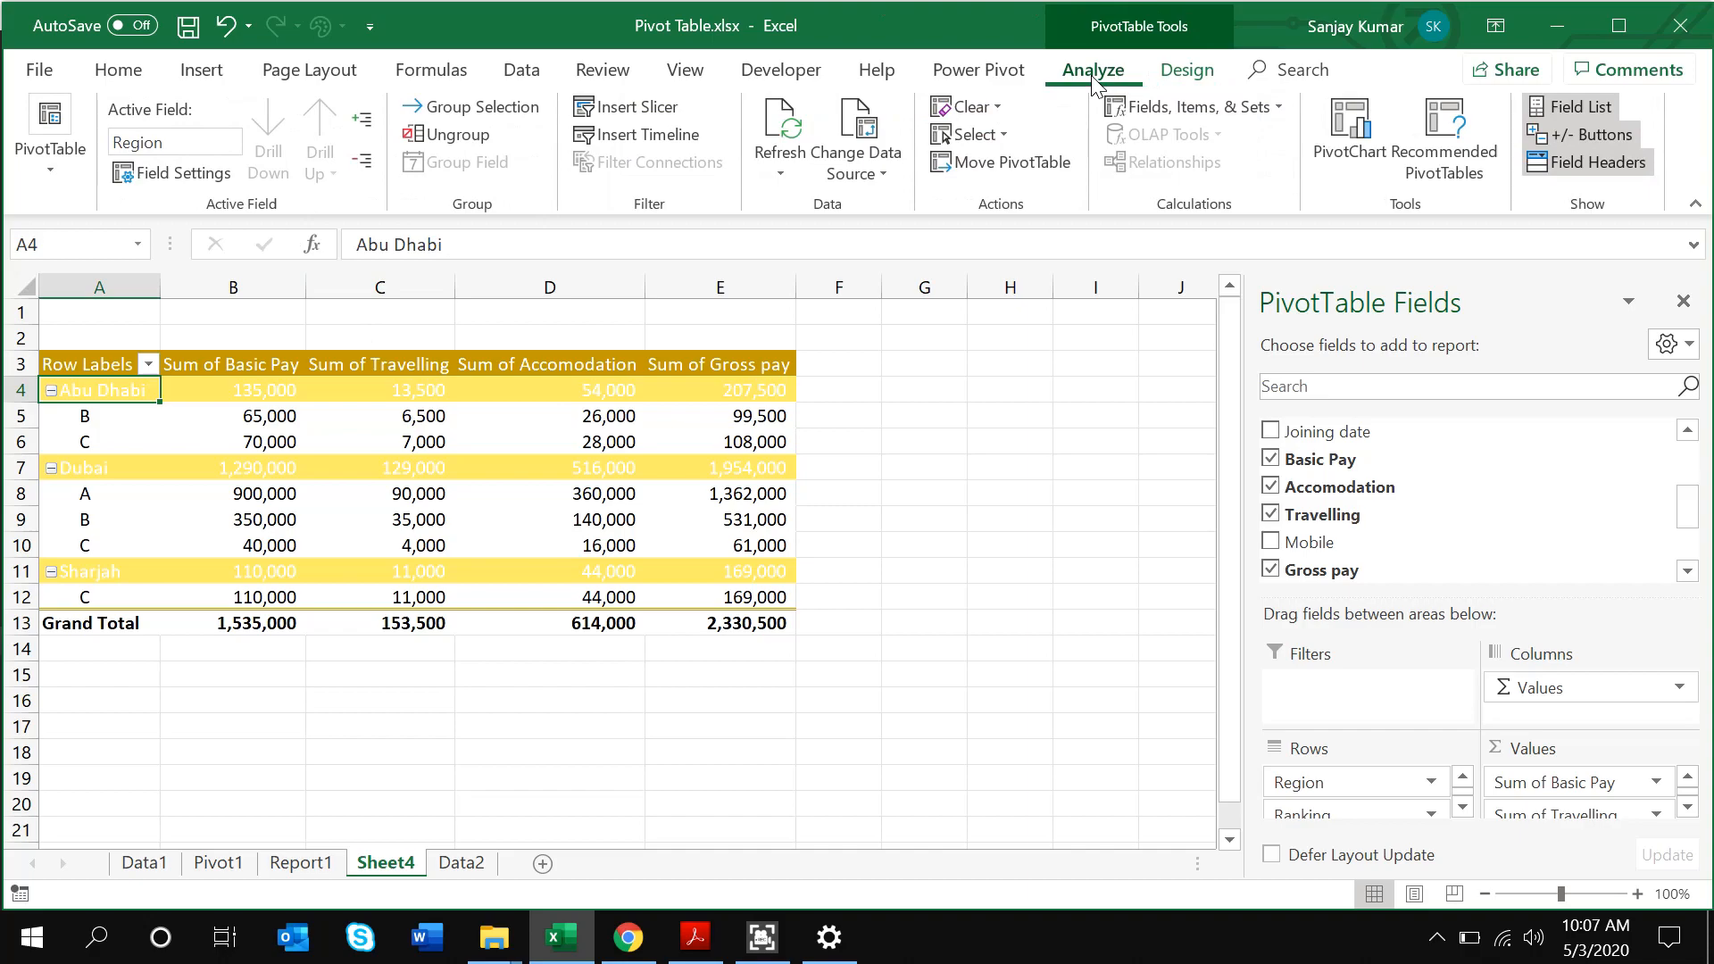
left_click(1576, 137)
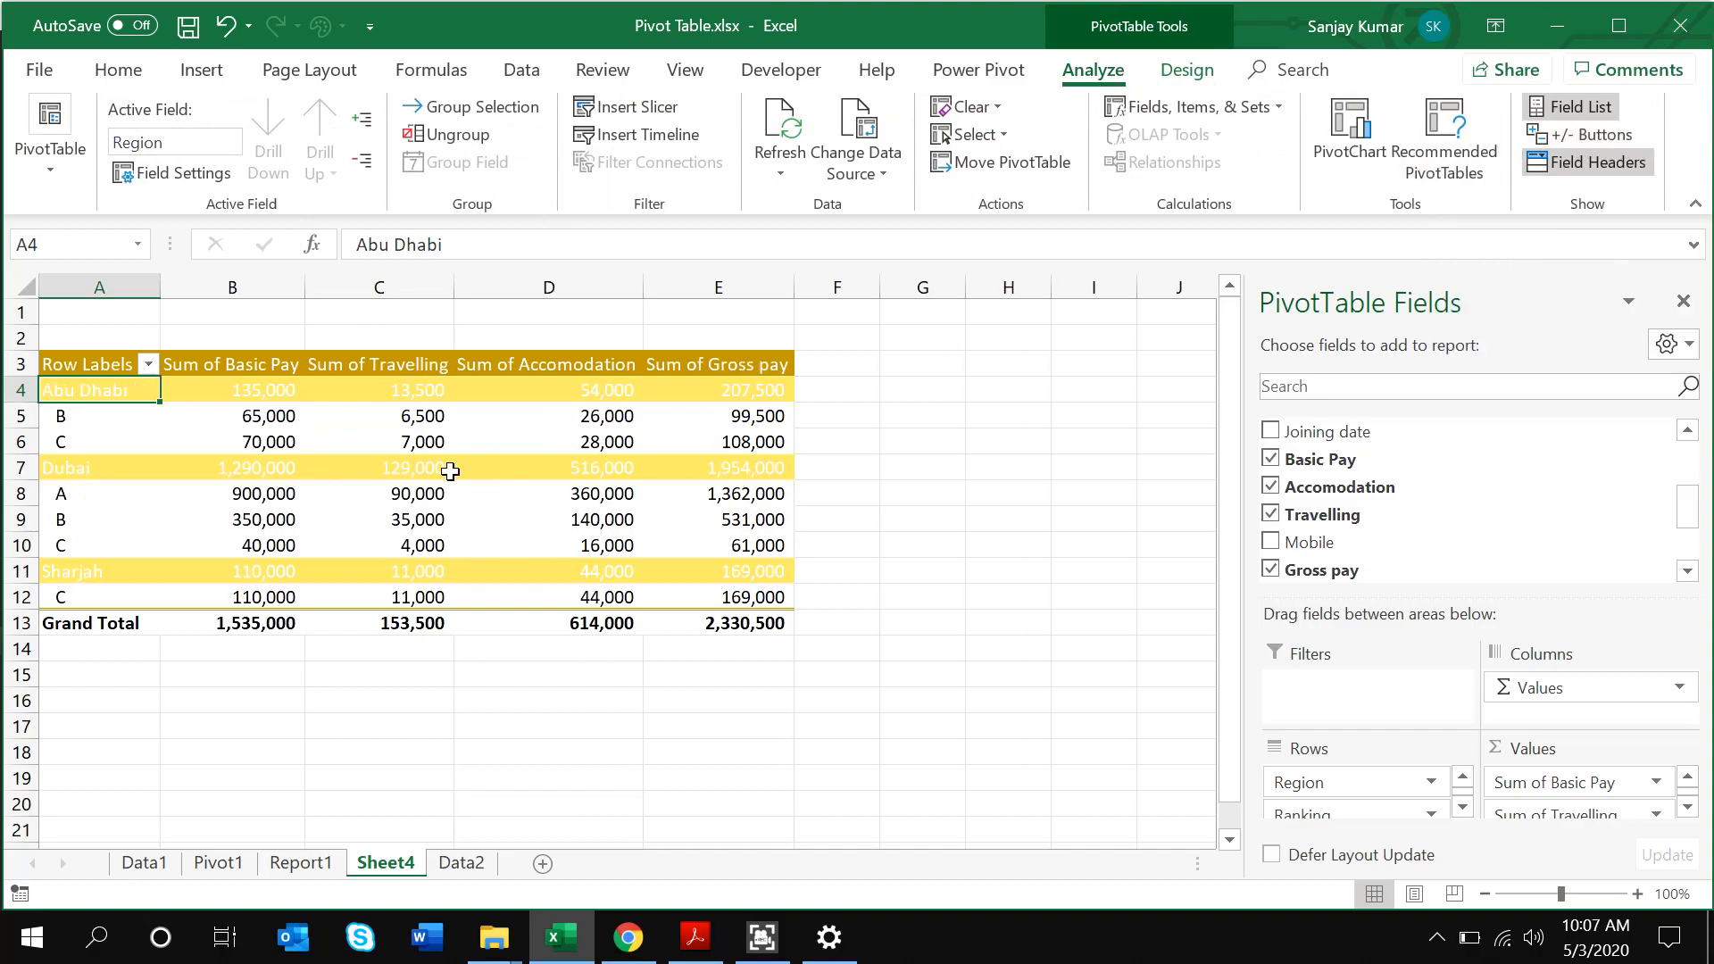
left_click(1594, 136)
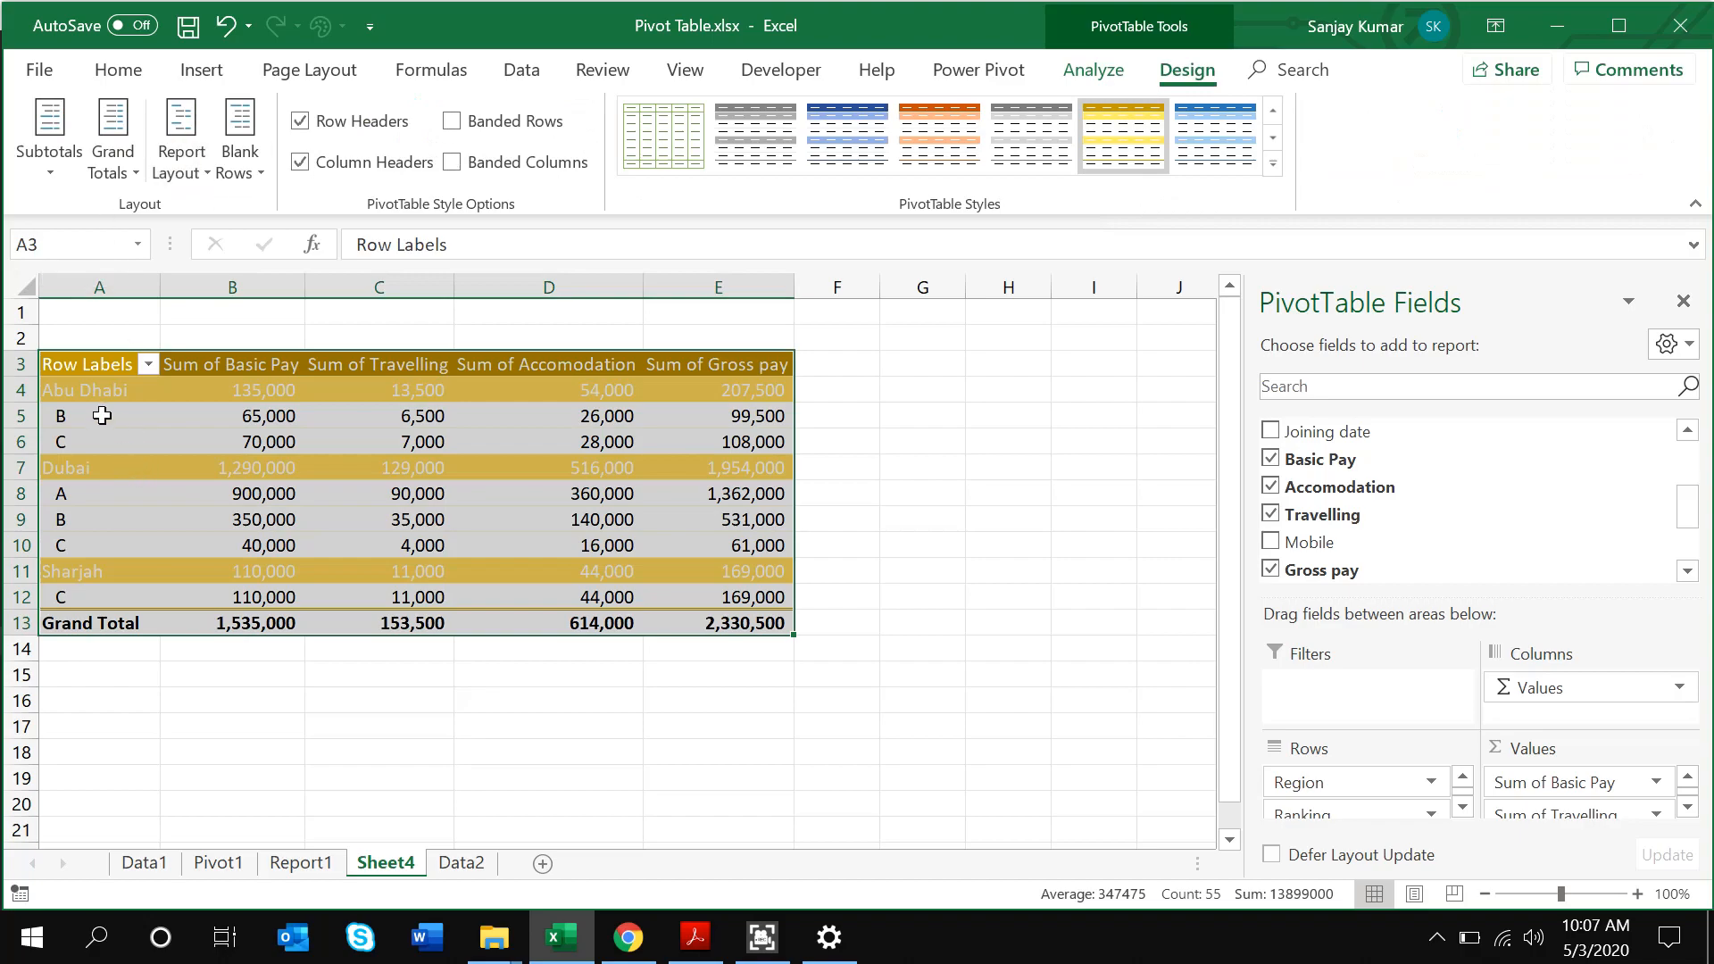
Move from the Abu Dhabi label to its B ranking row and 65,000 Basic Pay value, then back
left_click(89, 391)
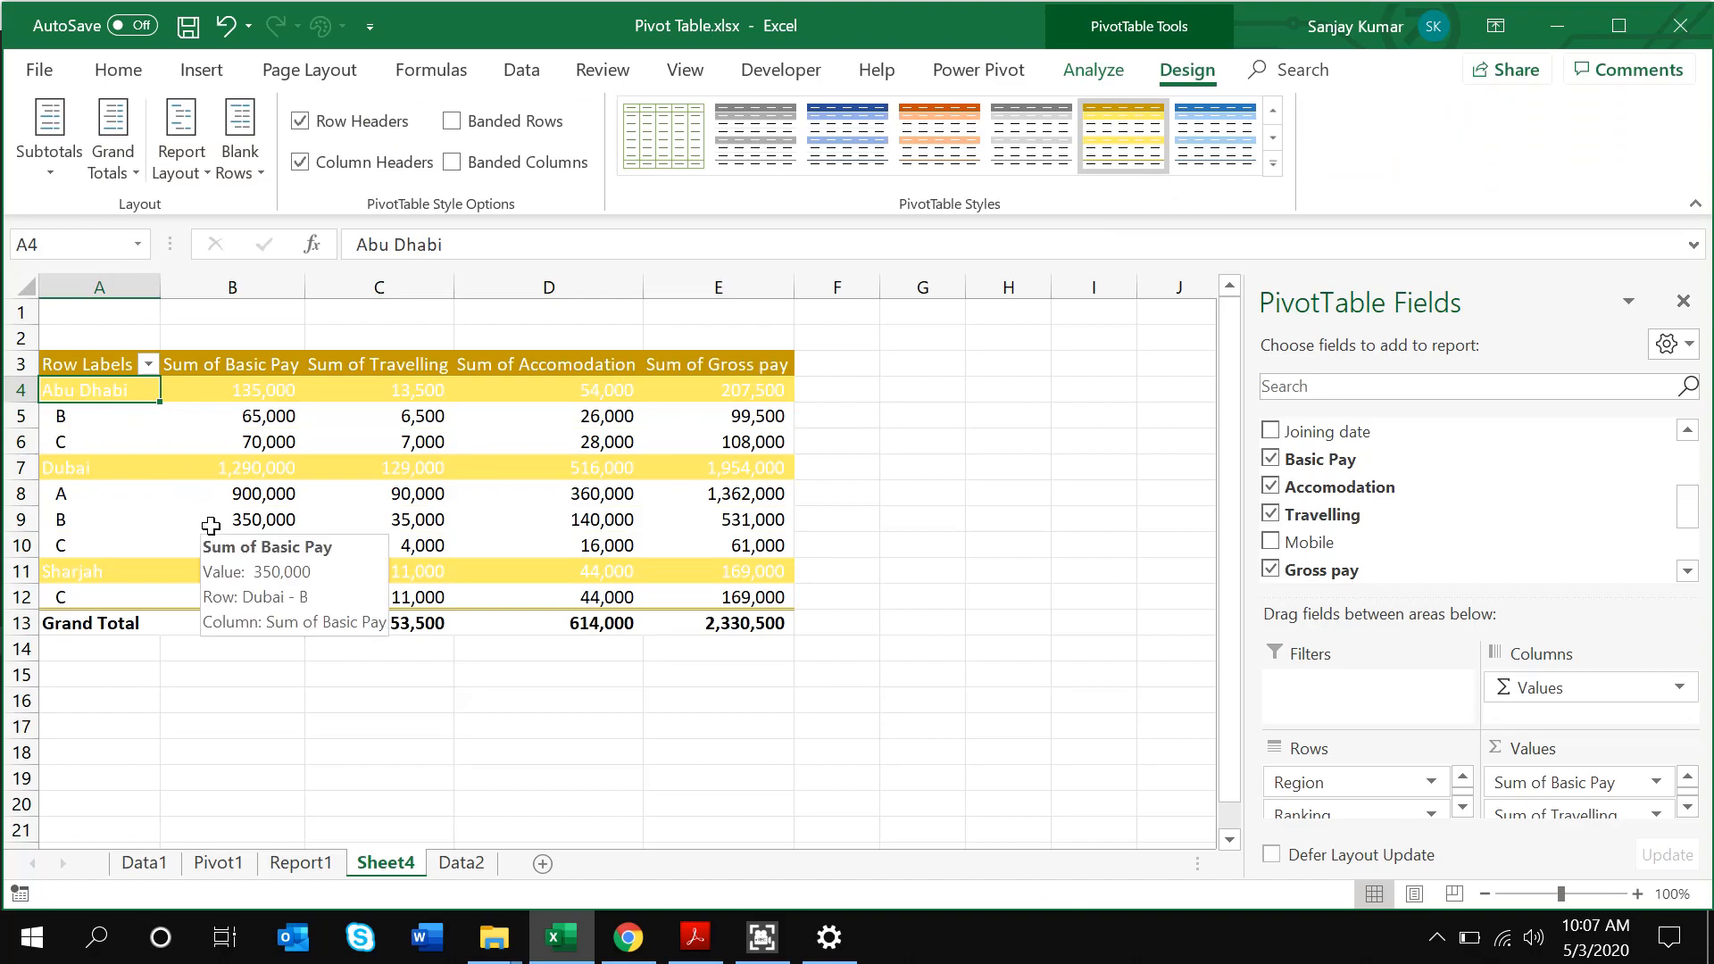
key("Down")
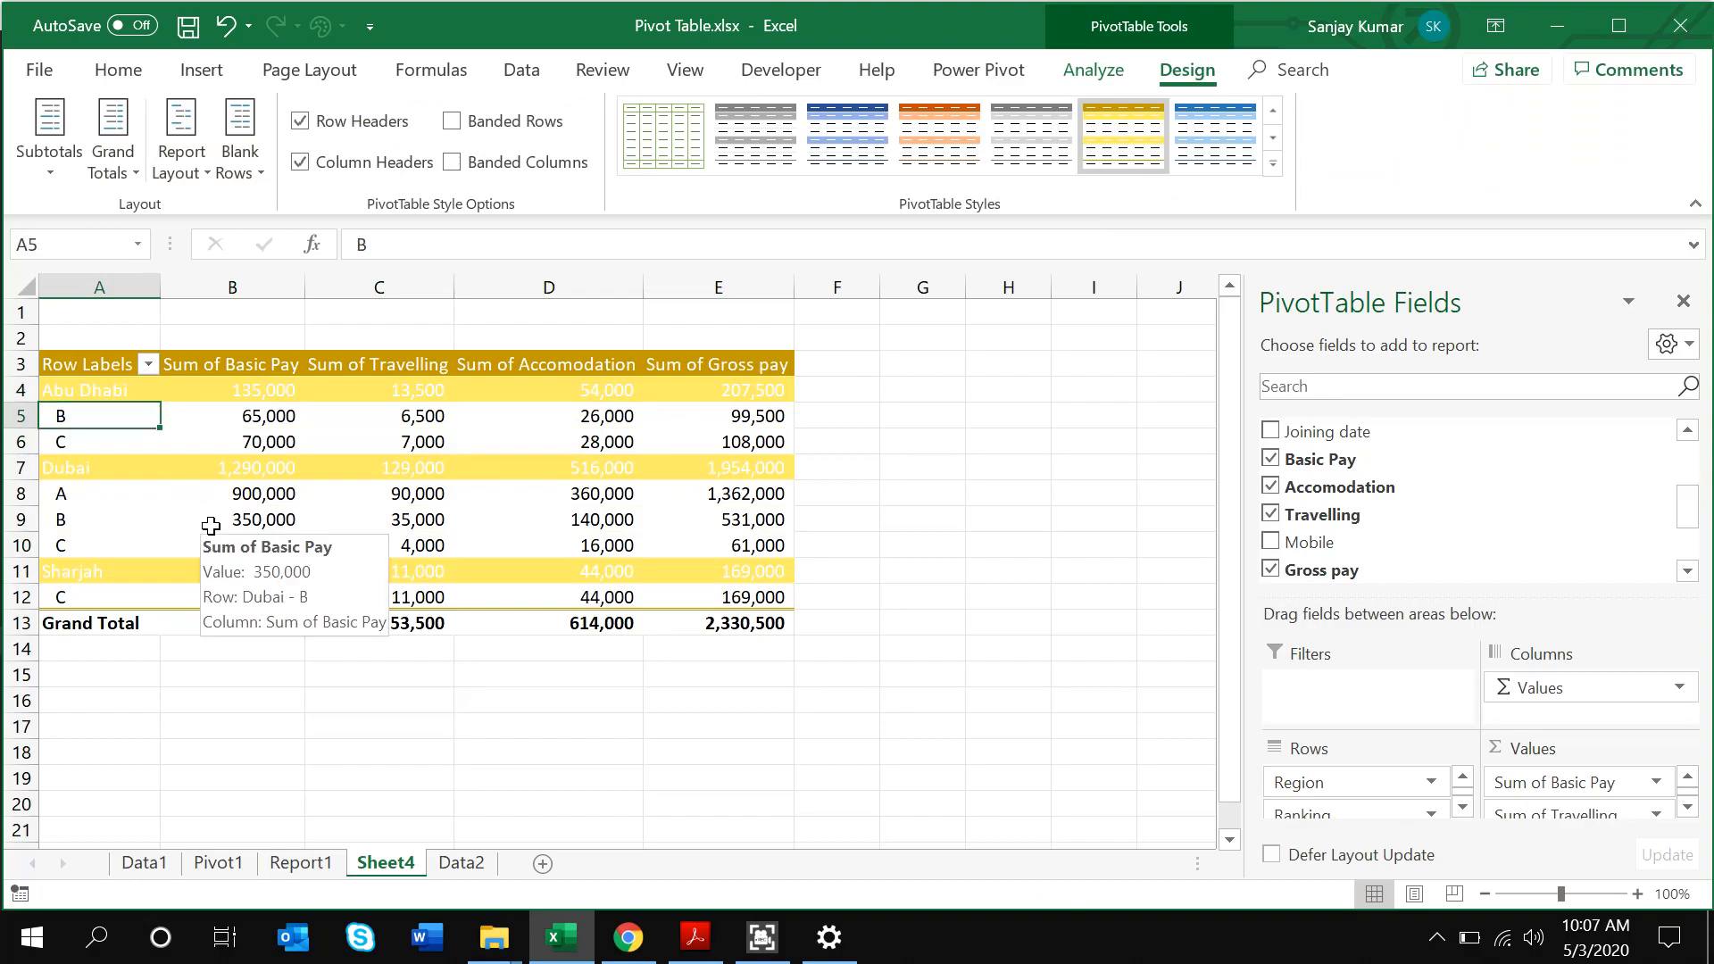
key("Right")
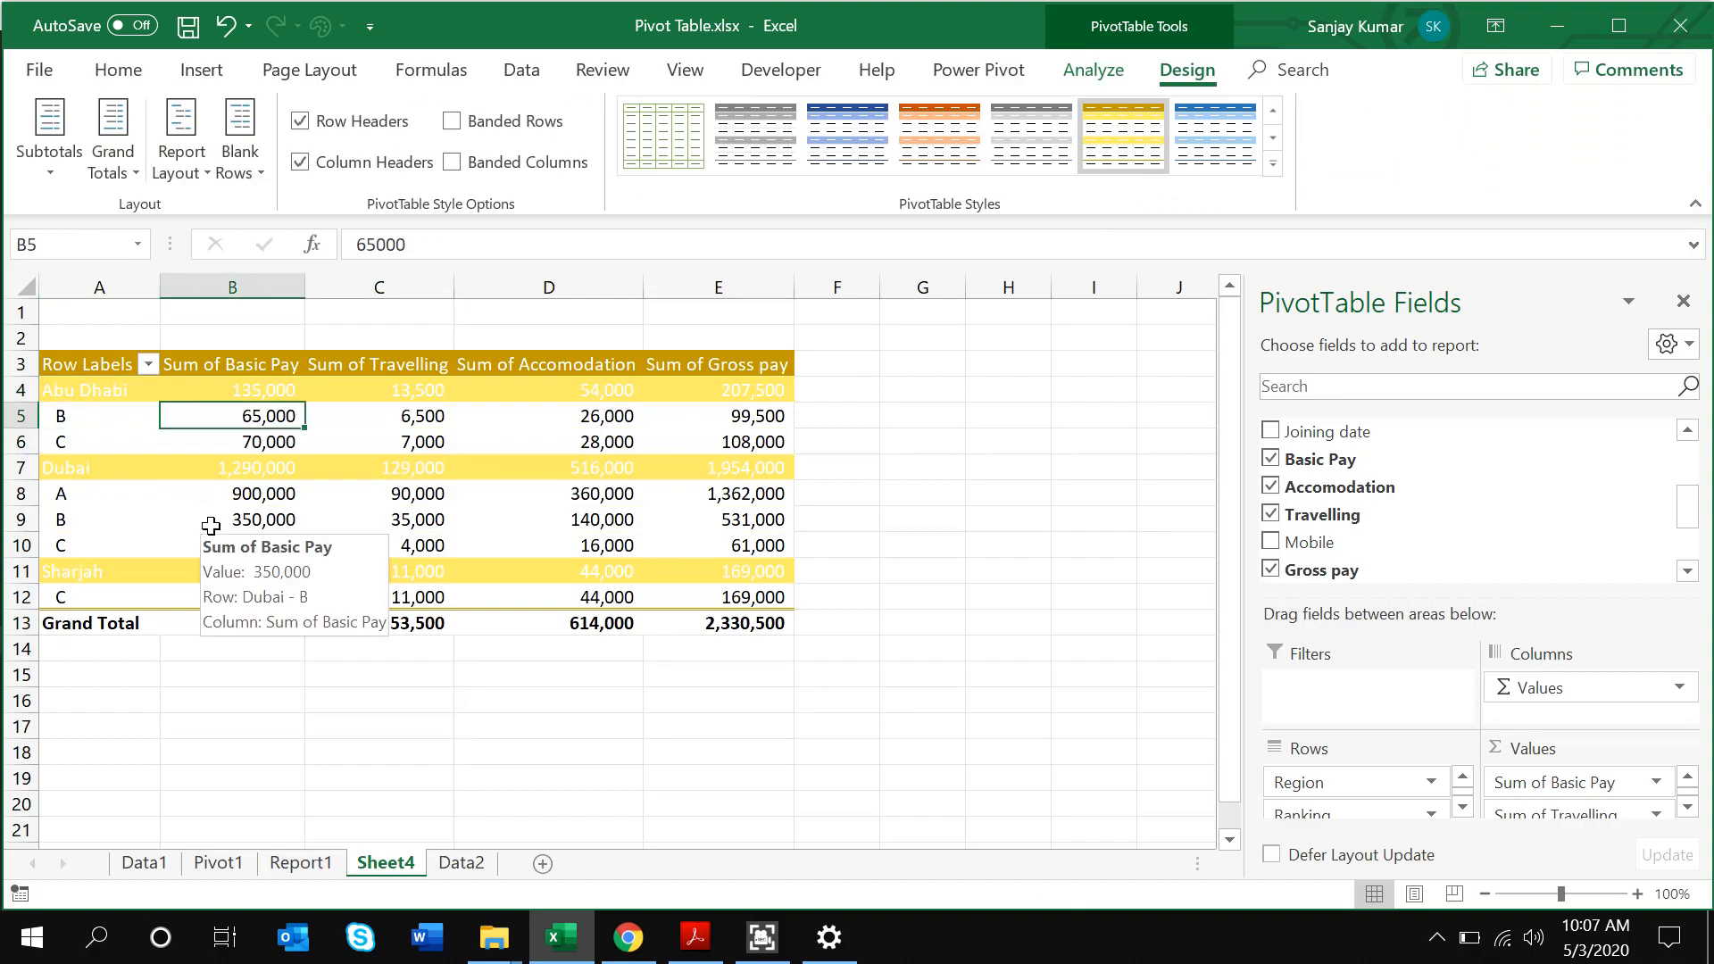
key("Left")
key("Up")
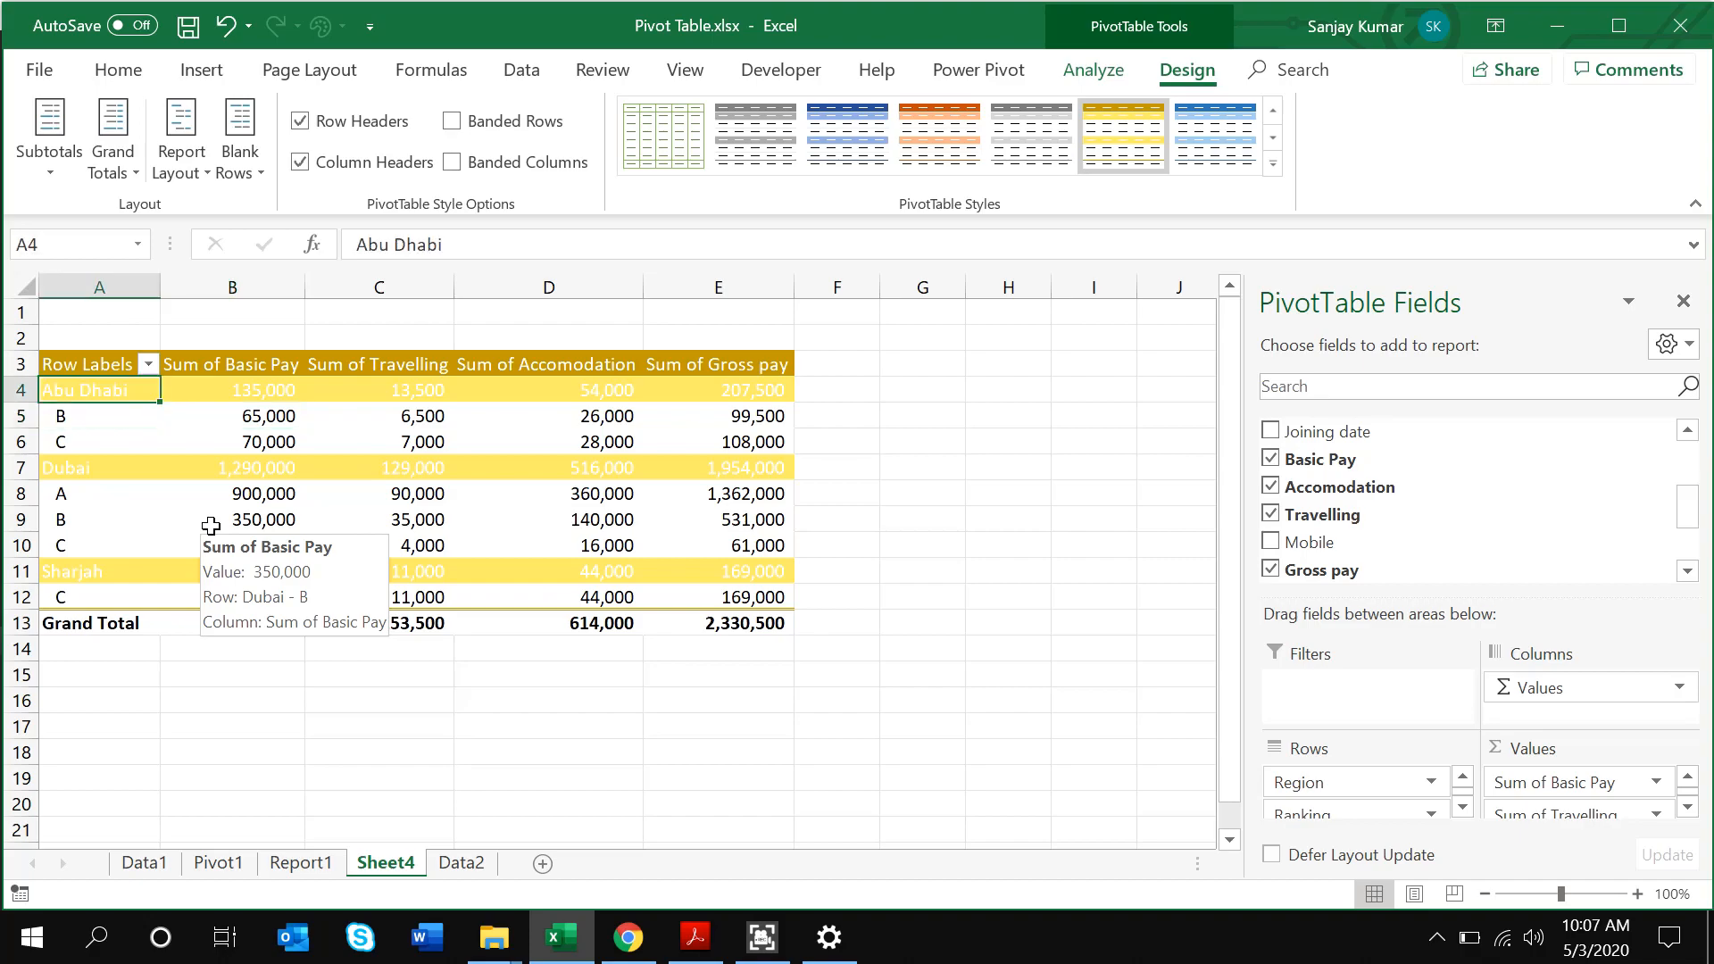
left_click(182, 181)
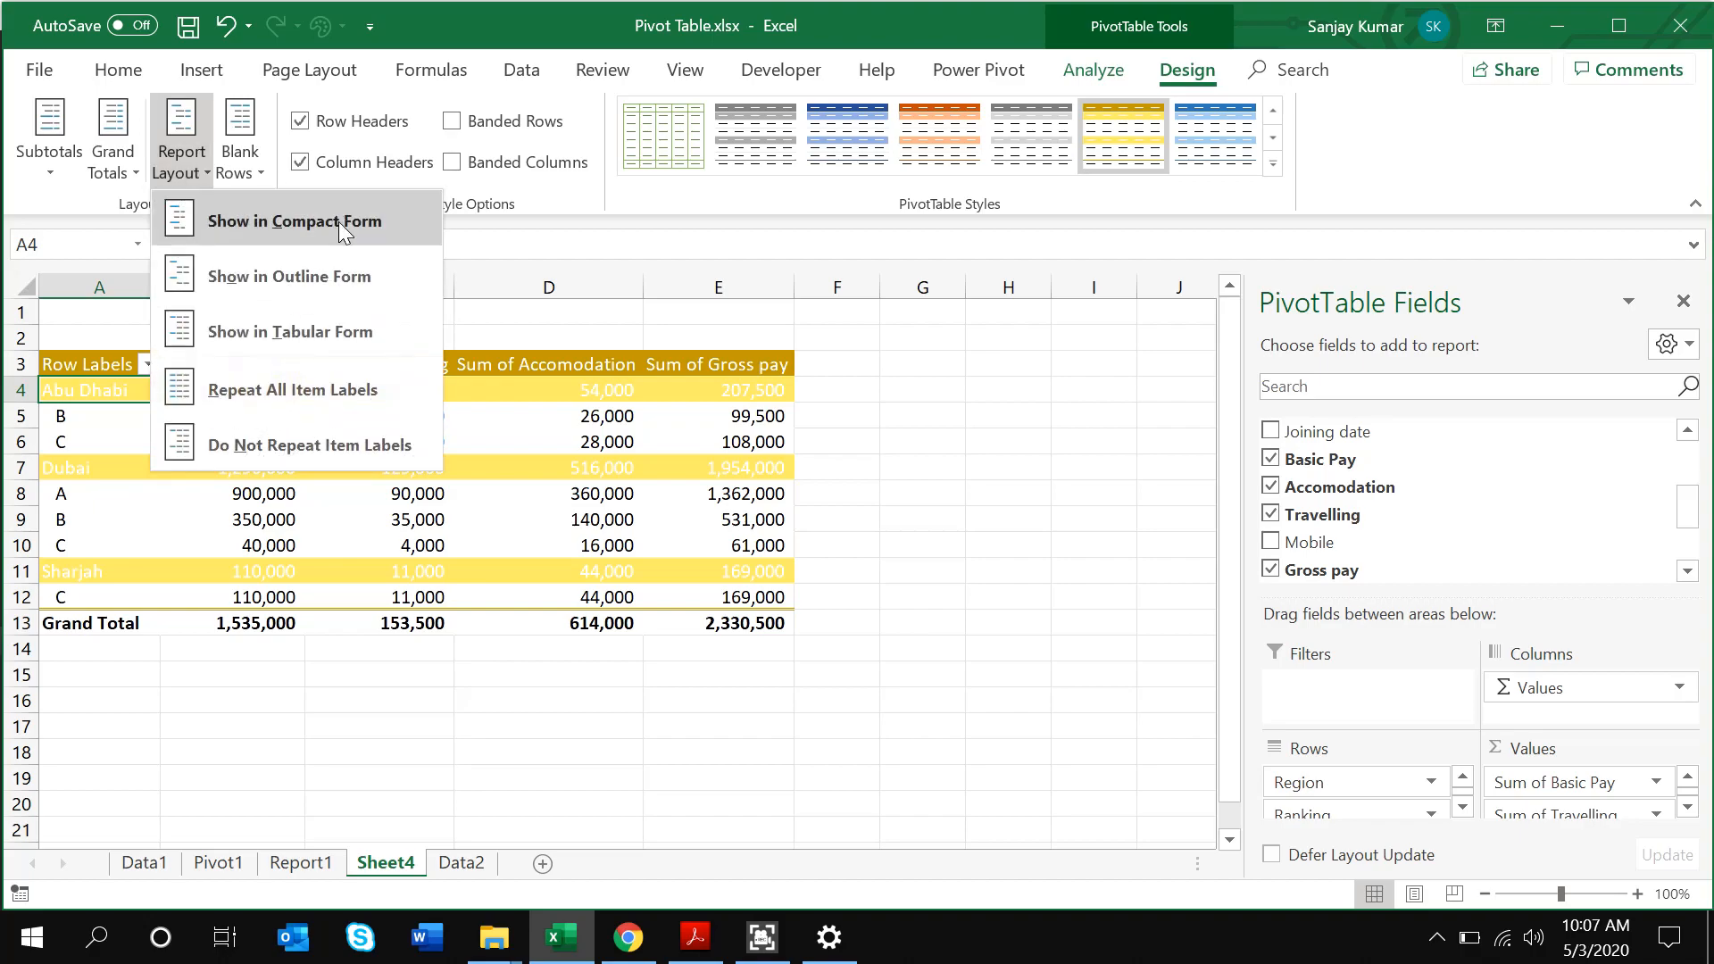
left_click(304, 286)
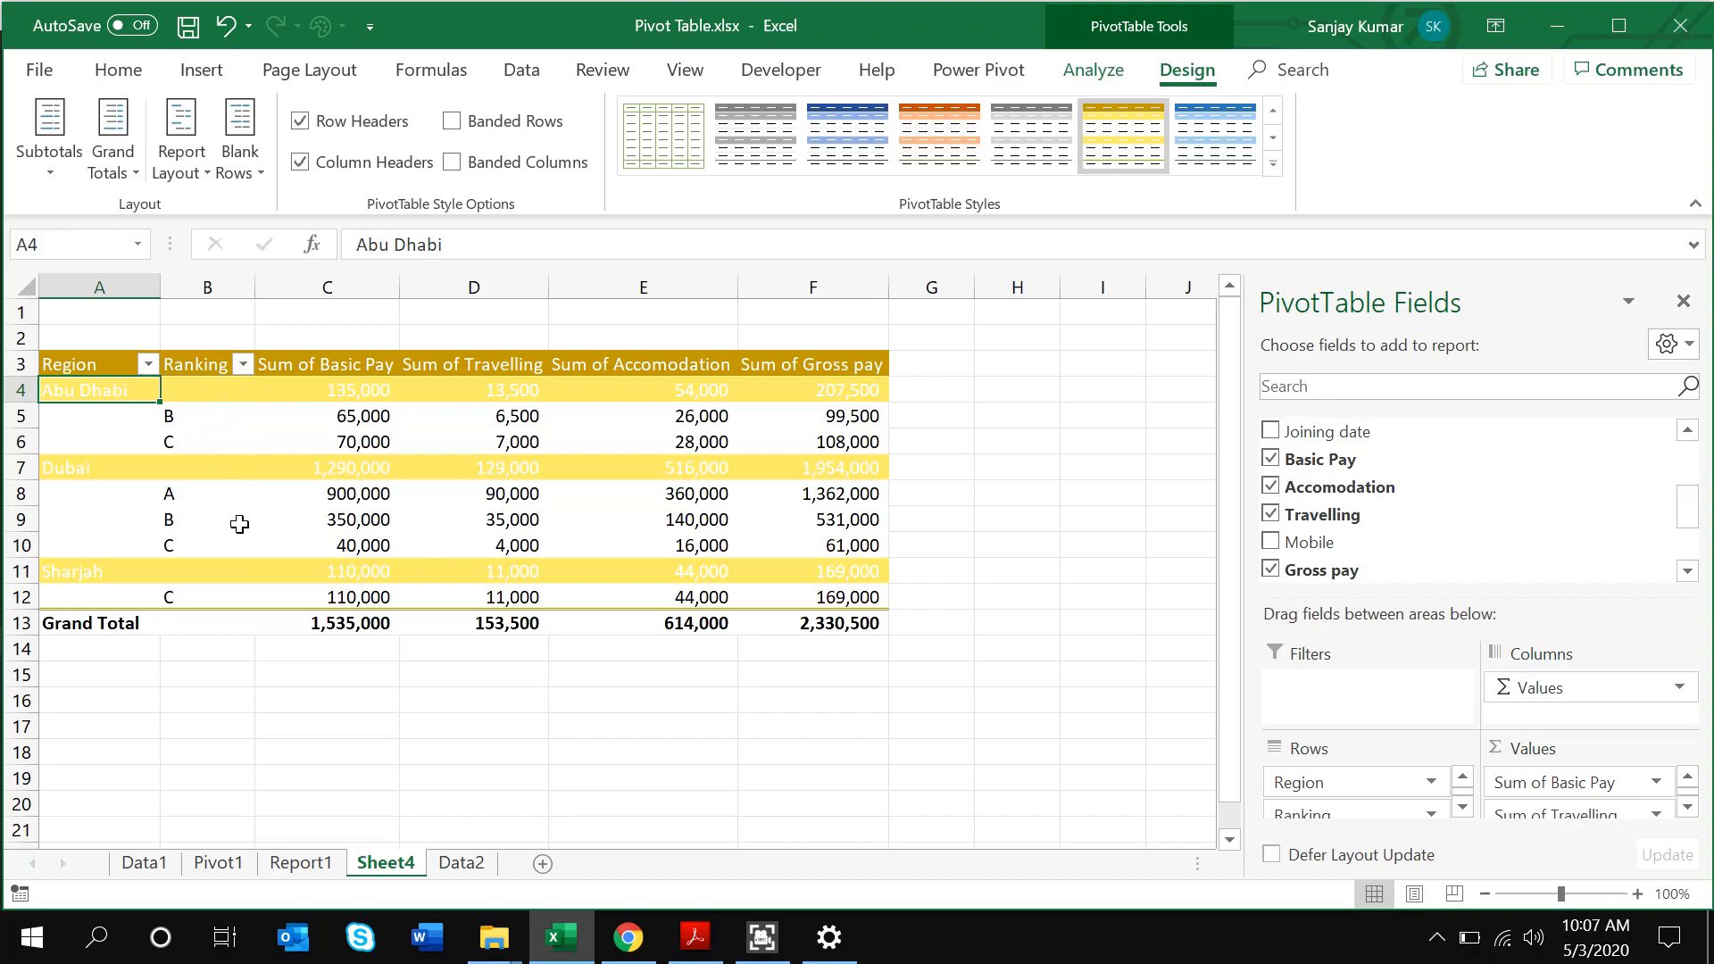
left_click(198, 168)
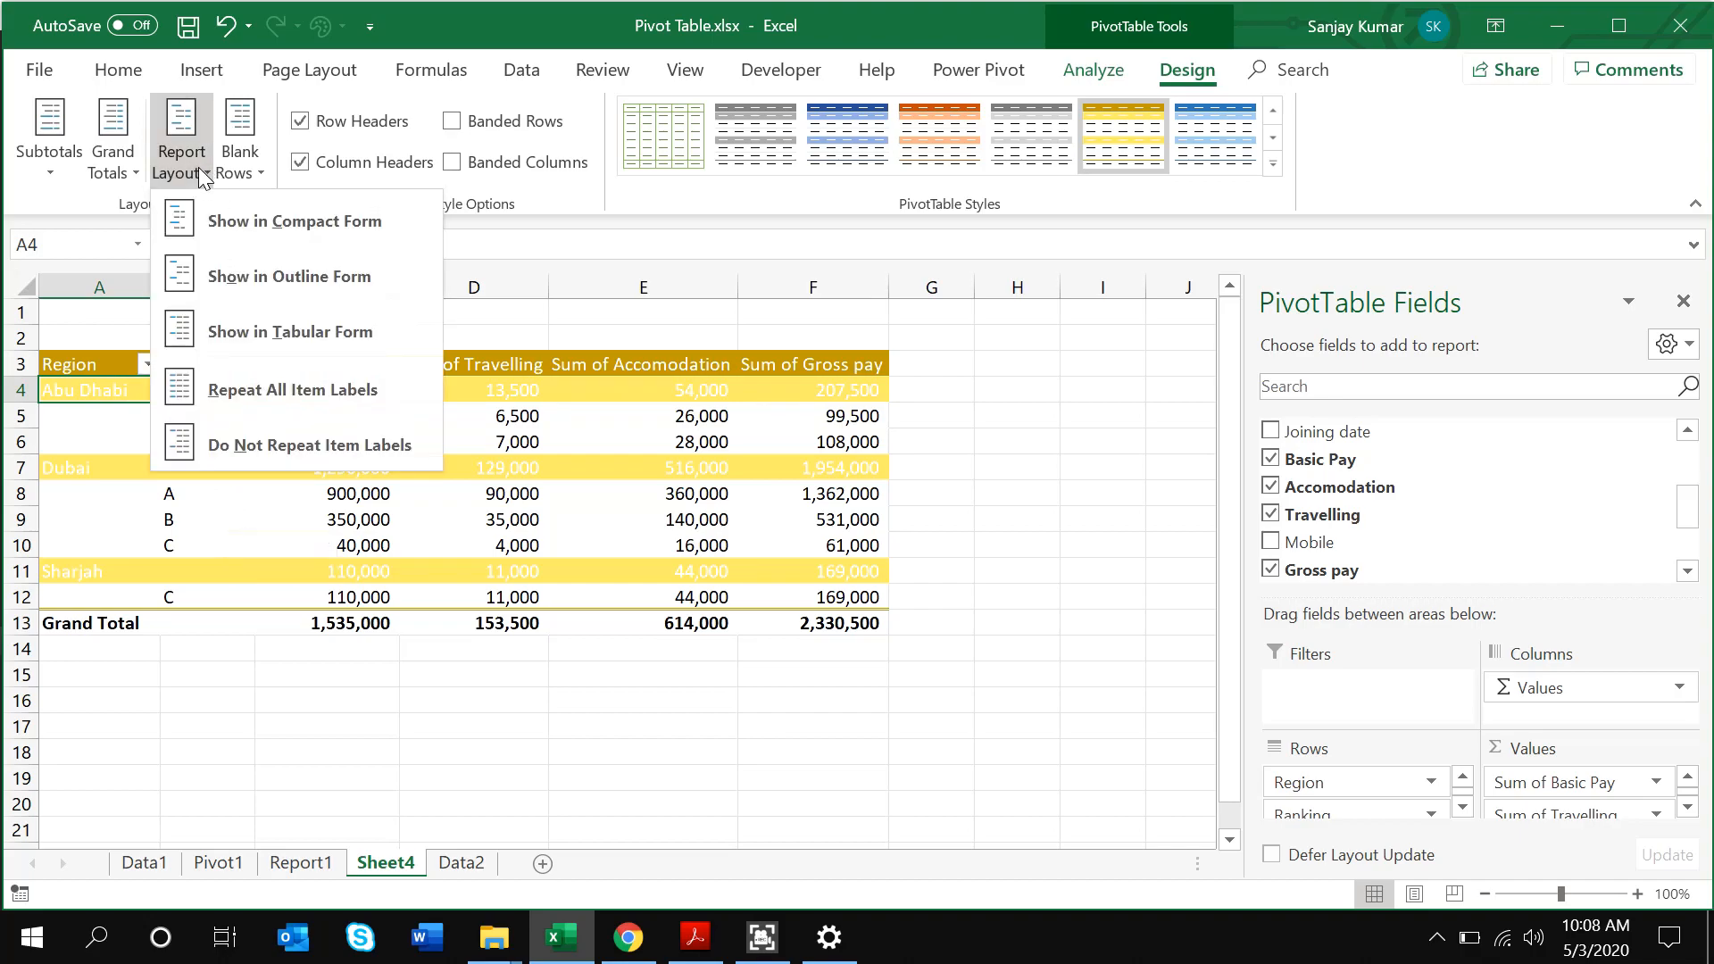
left_click(213, 234)
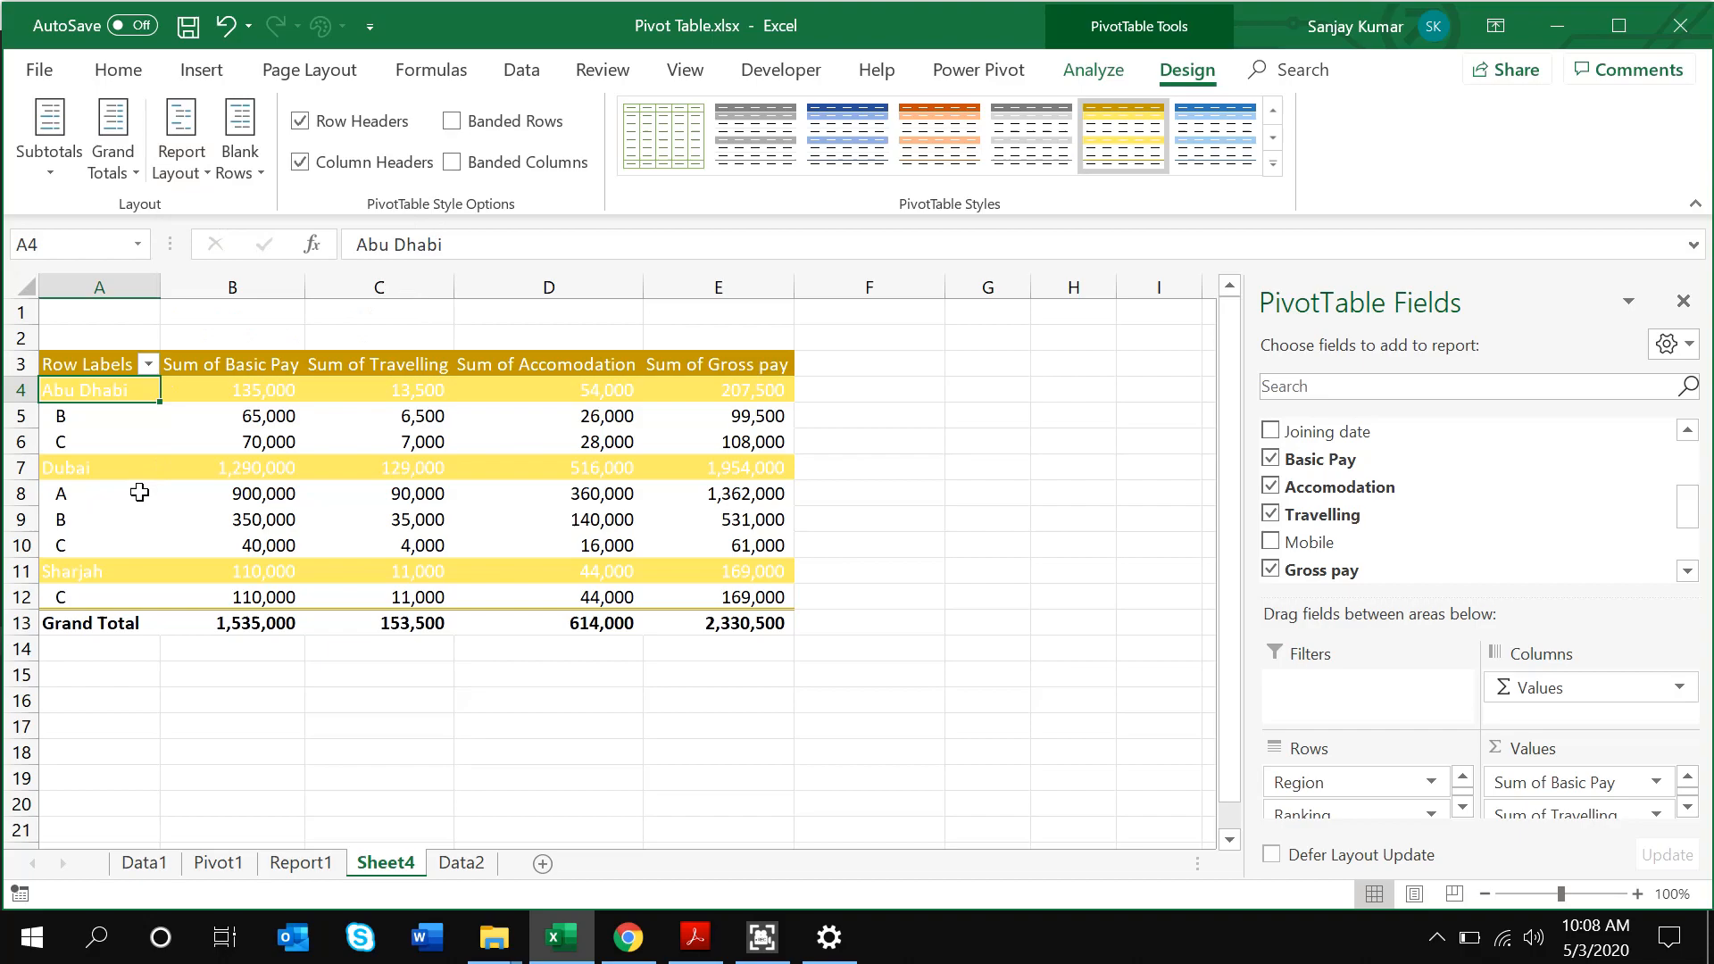
key("Right")
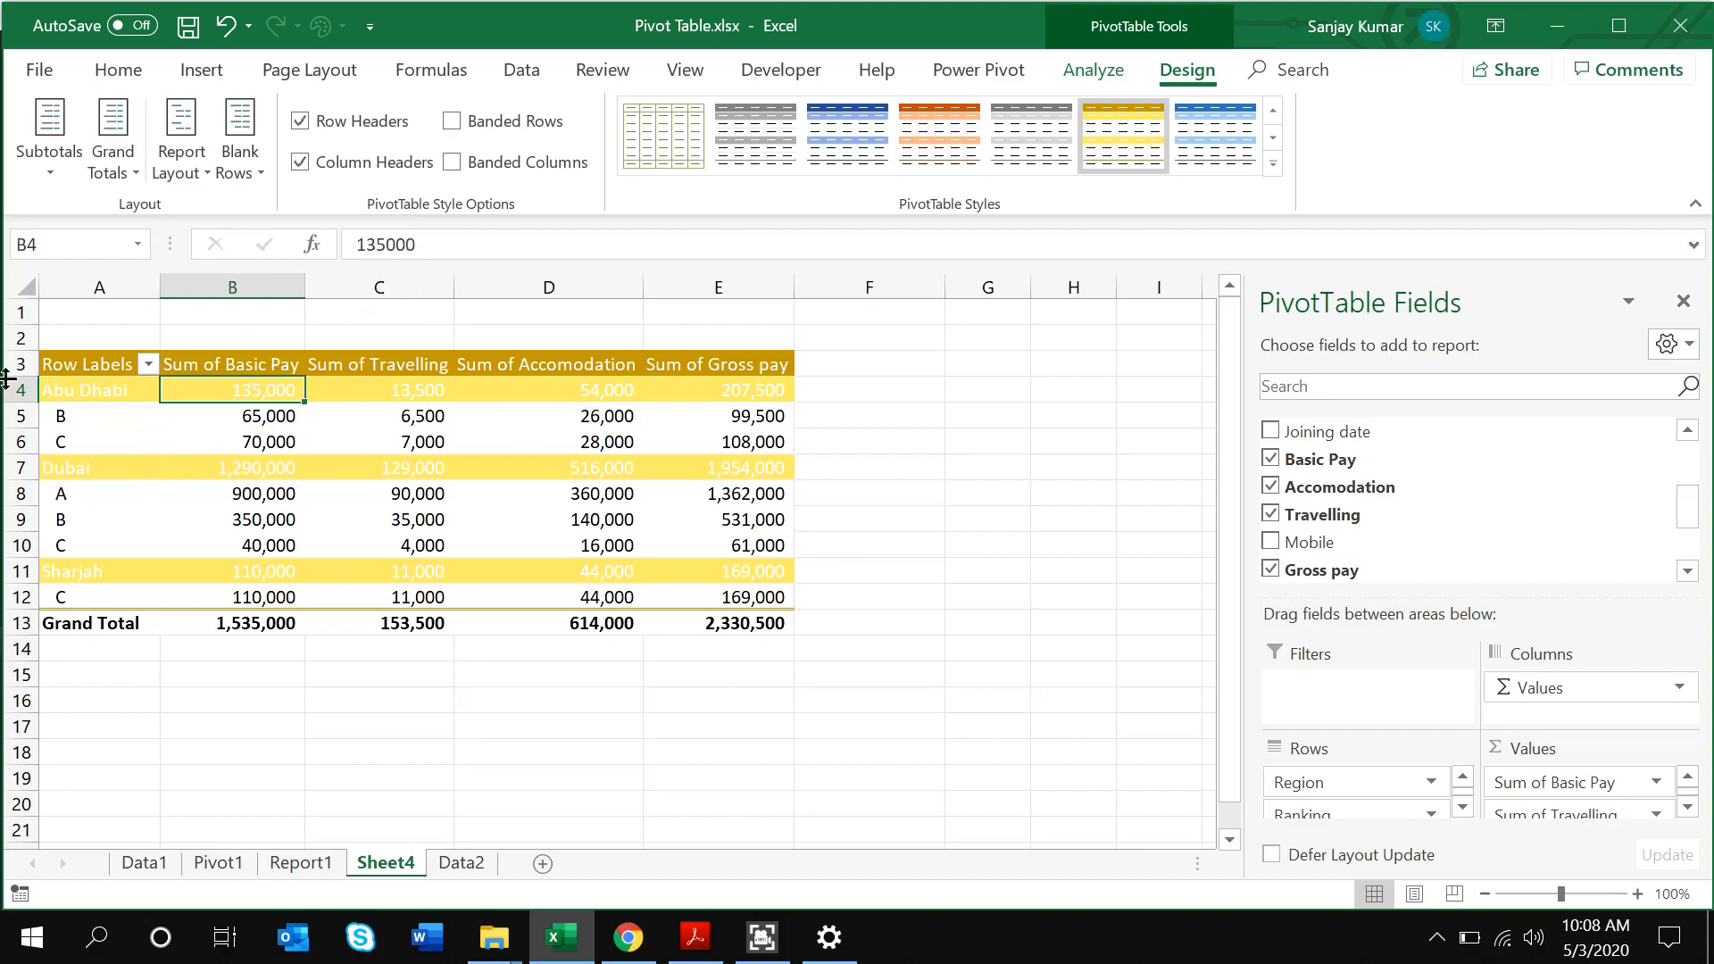
left_click(10, 389)
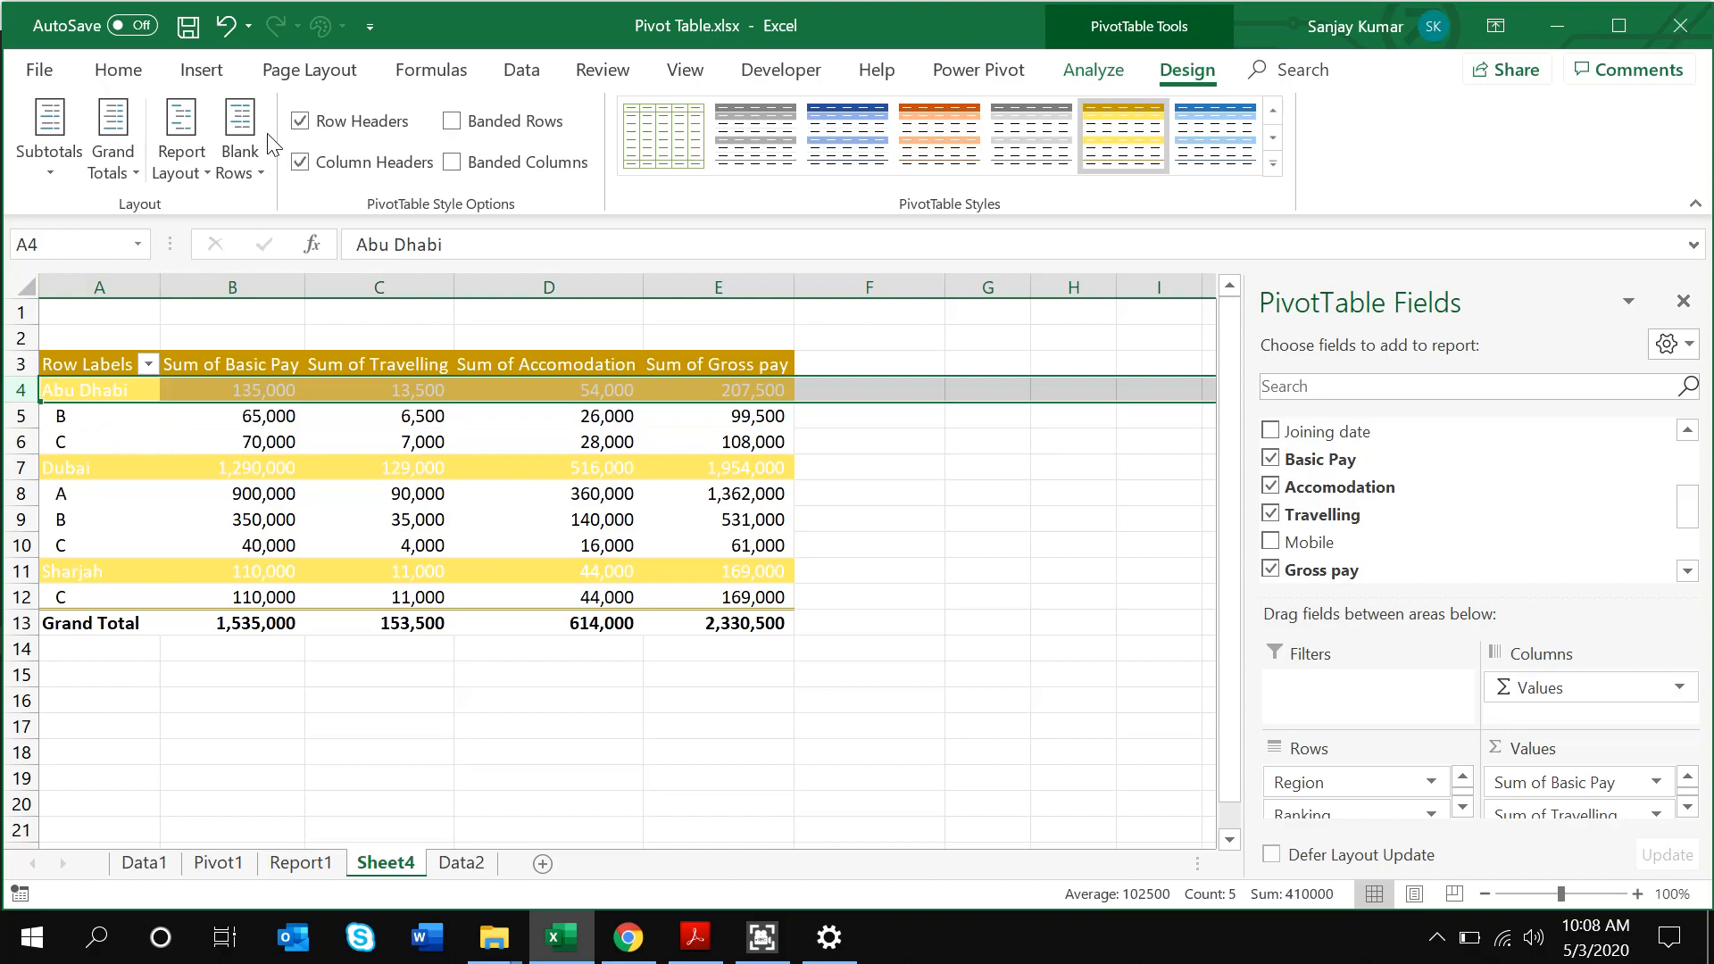
left_click(109, 171)
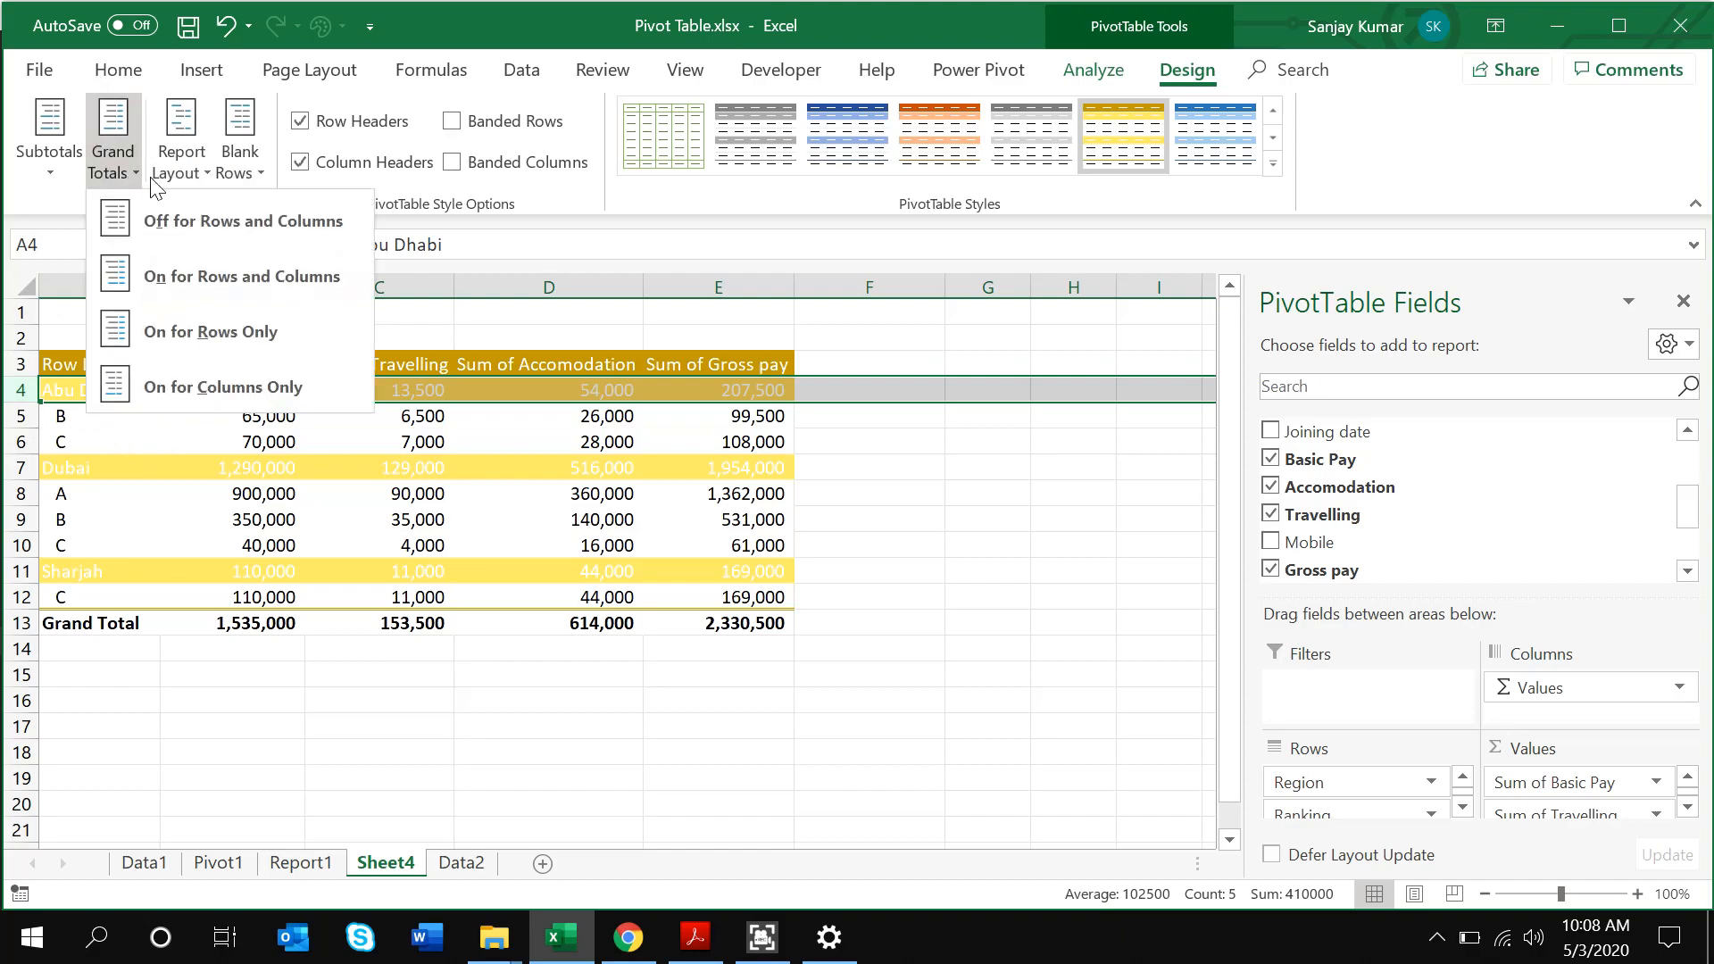
left_click(77, 165)
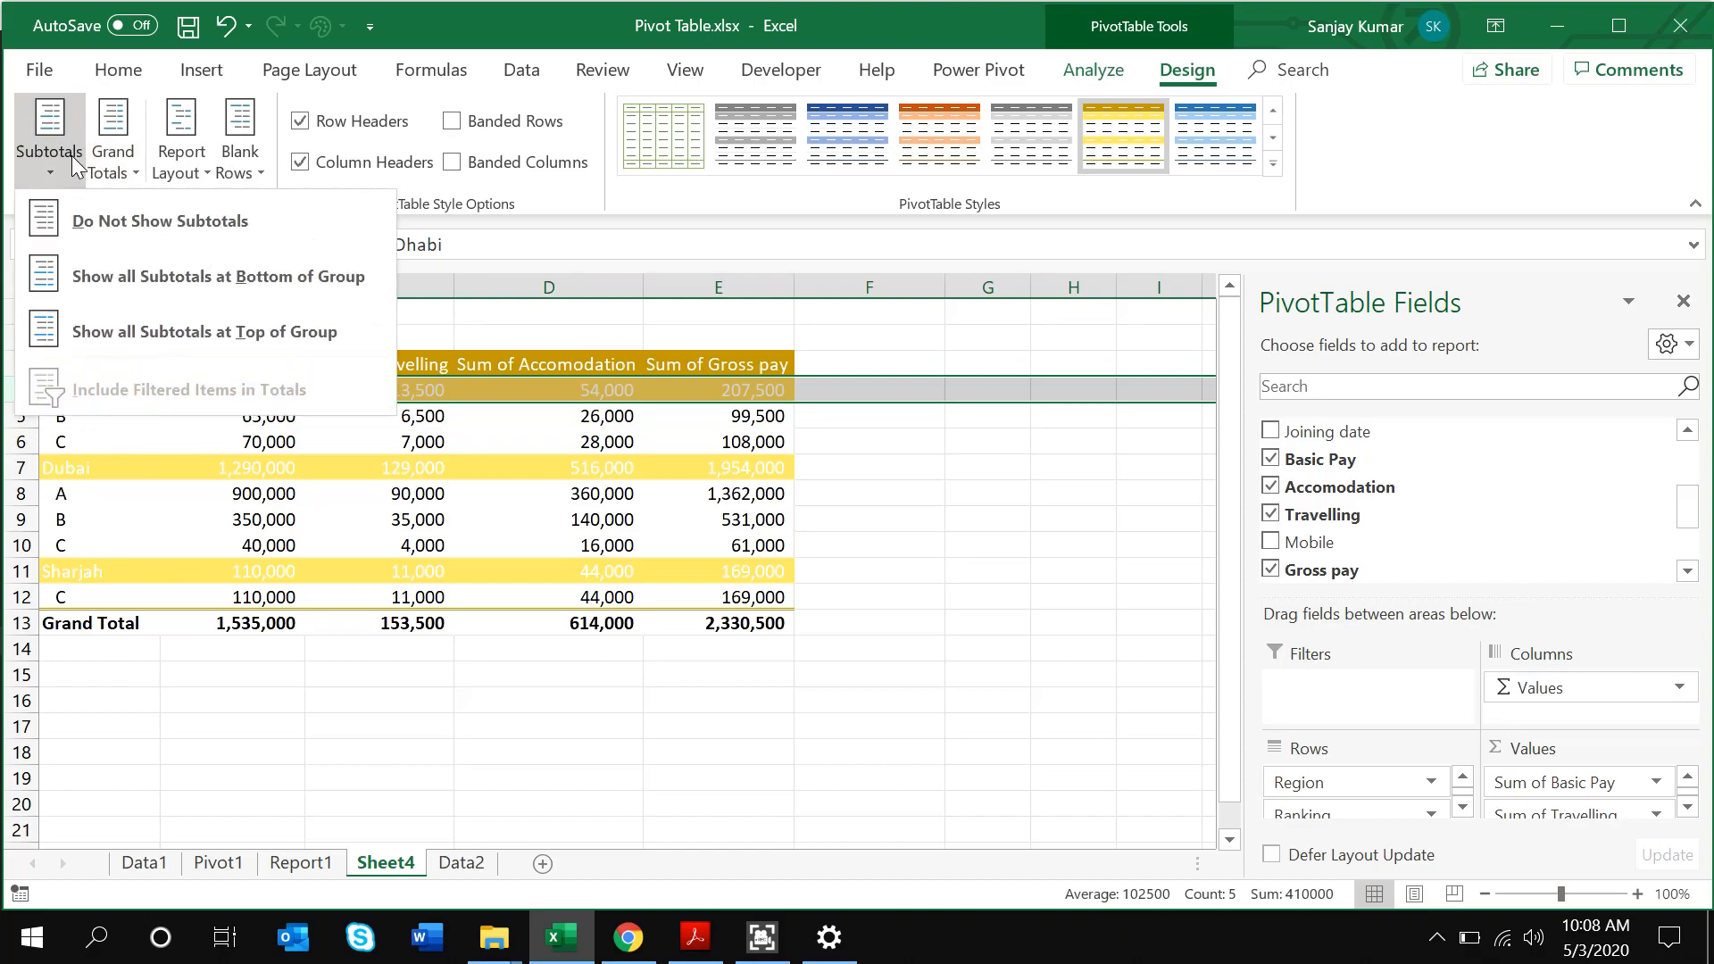
left_click(198, 284)
left_click(57, 437)
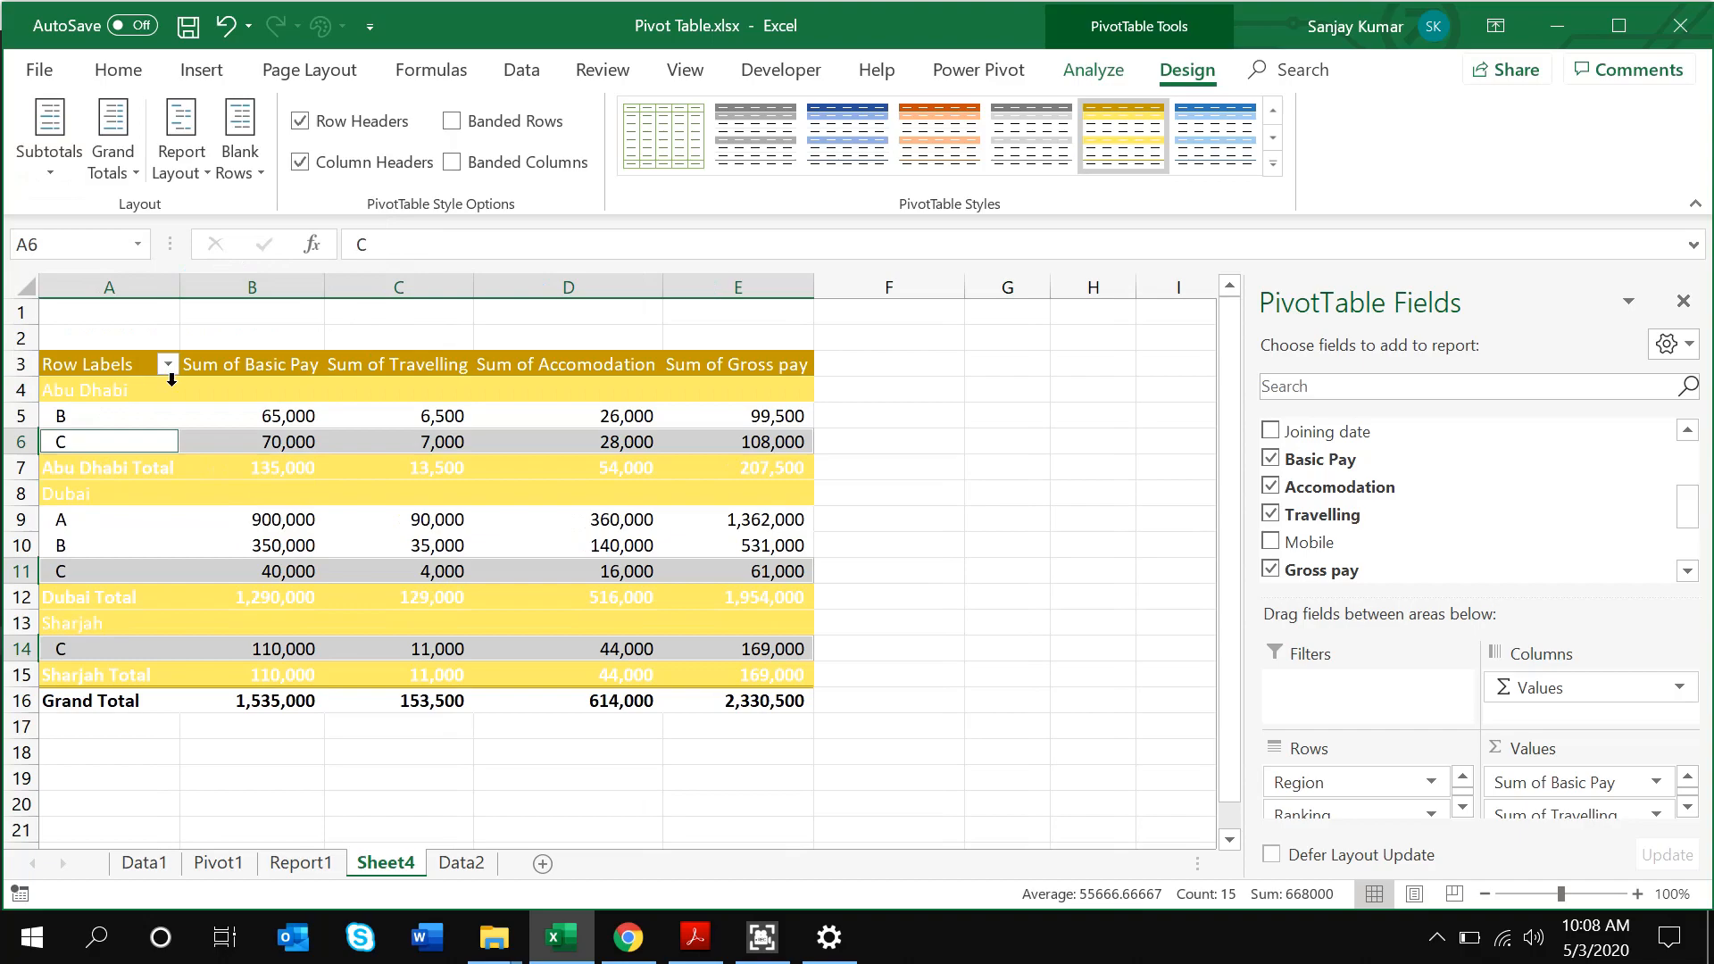
left_click(102, 399)
left_click(111, 467)
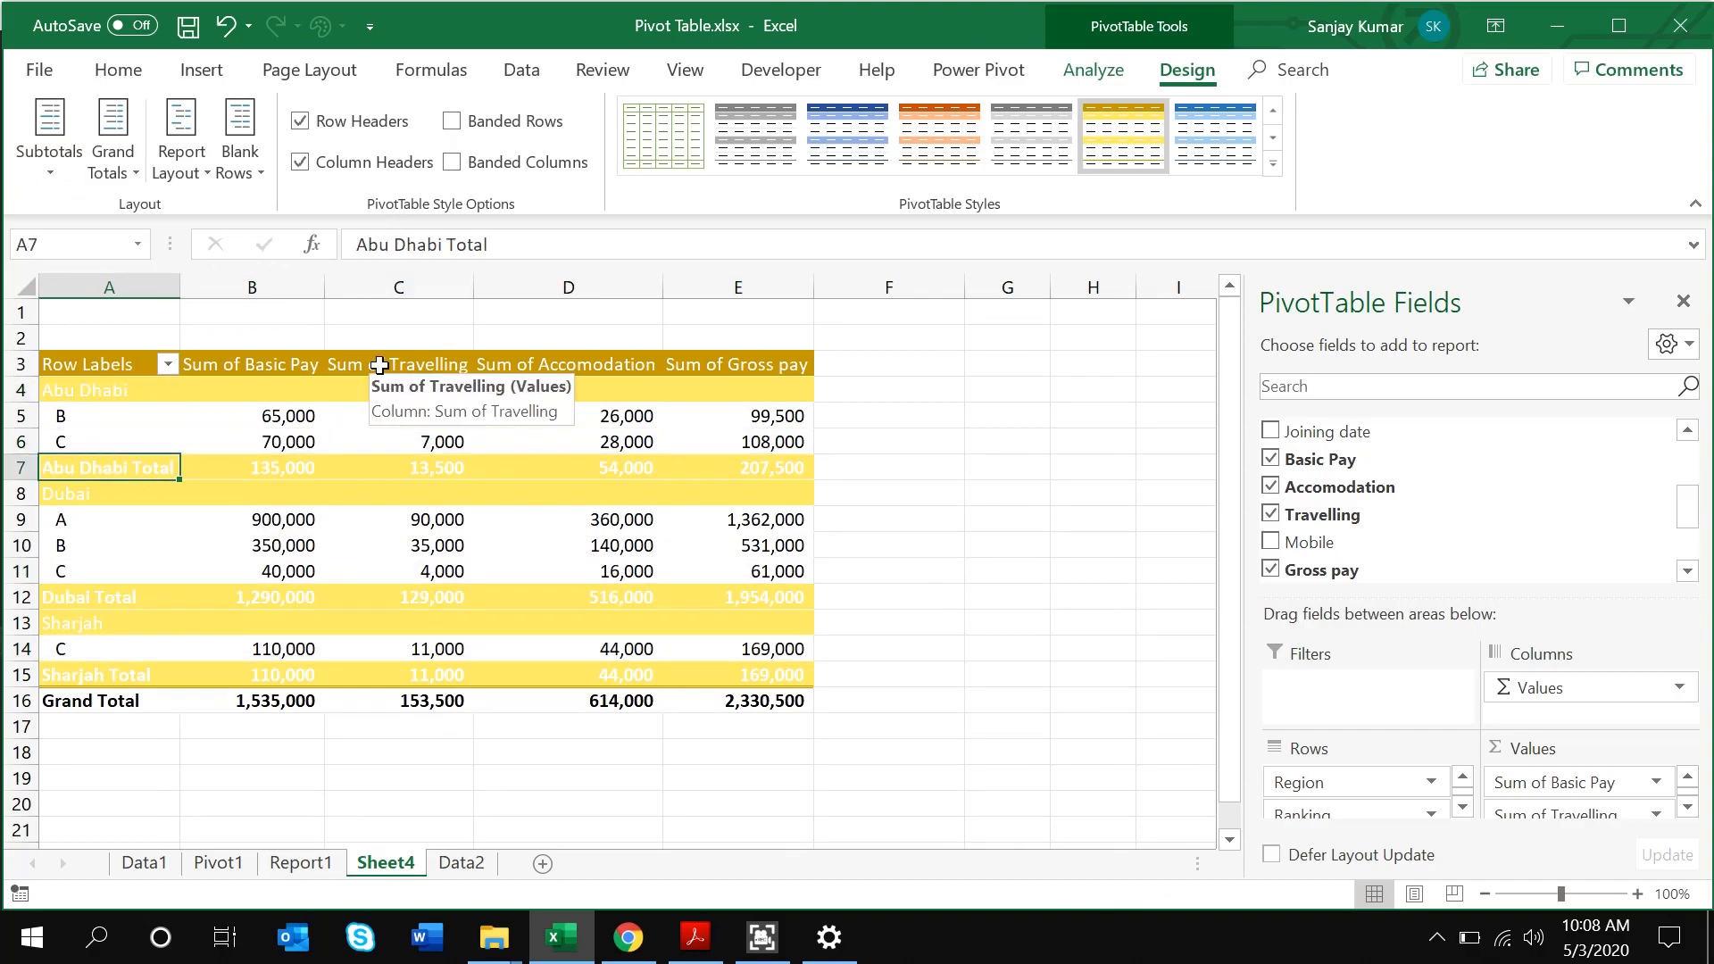
left_click(107, 364)
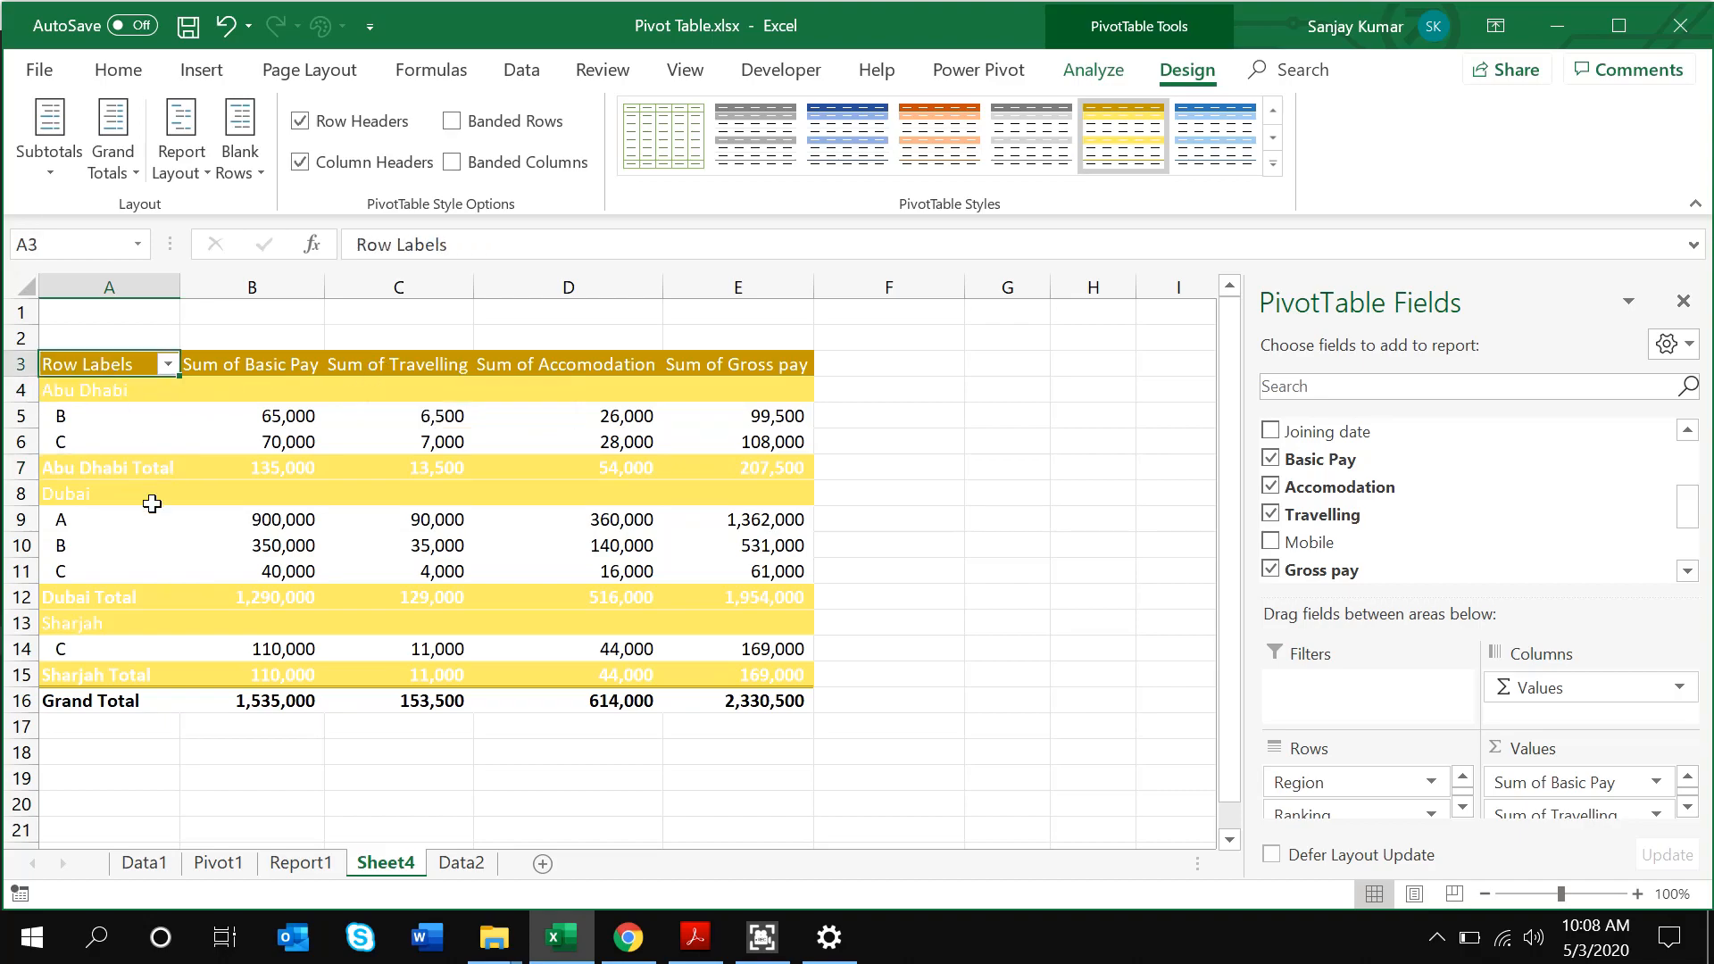
left_click(183, 492)
left_click(123, 364)
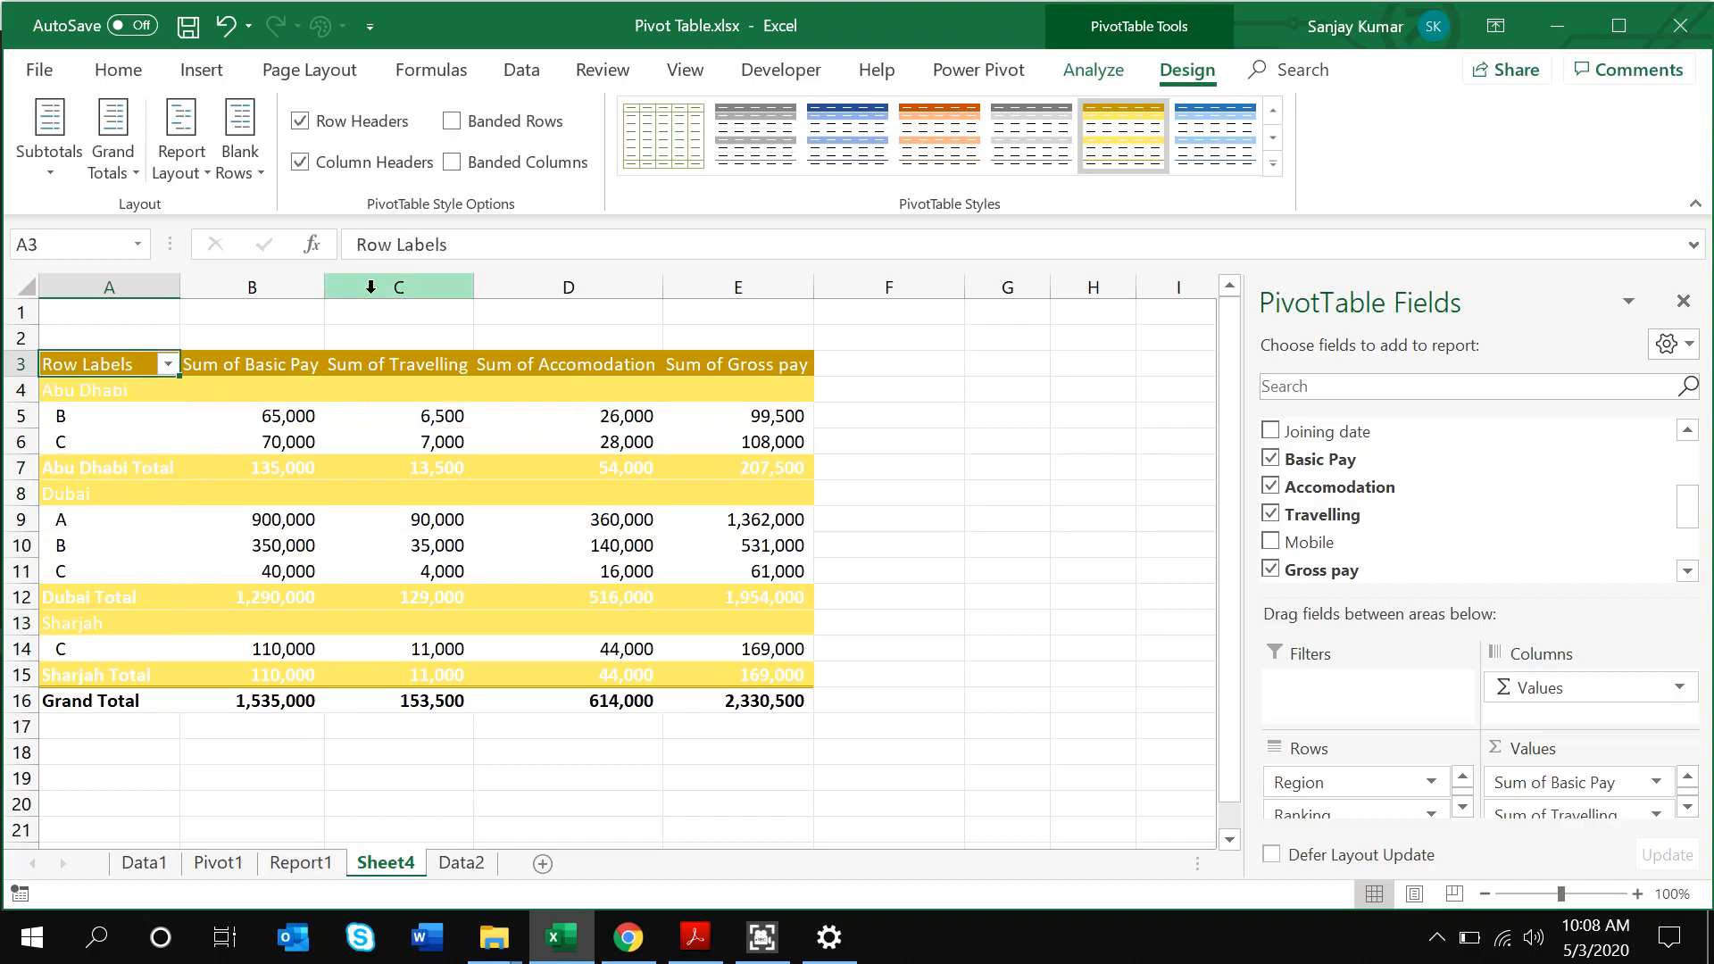
left_click(54, 185)
left_click(131, 330)
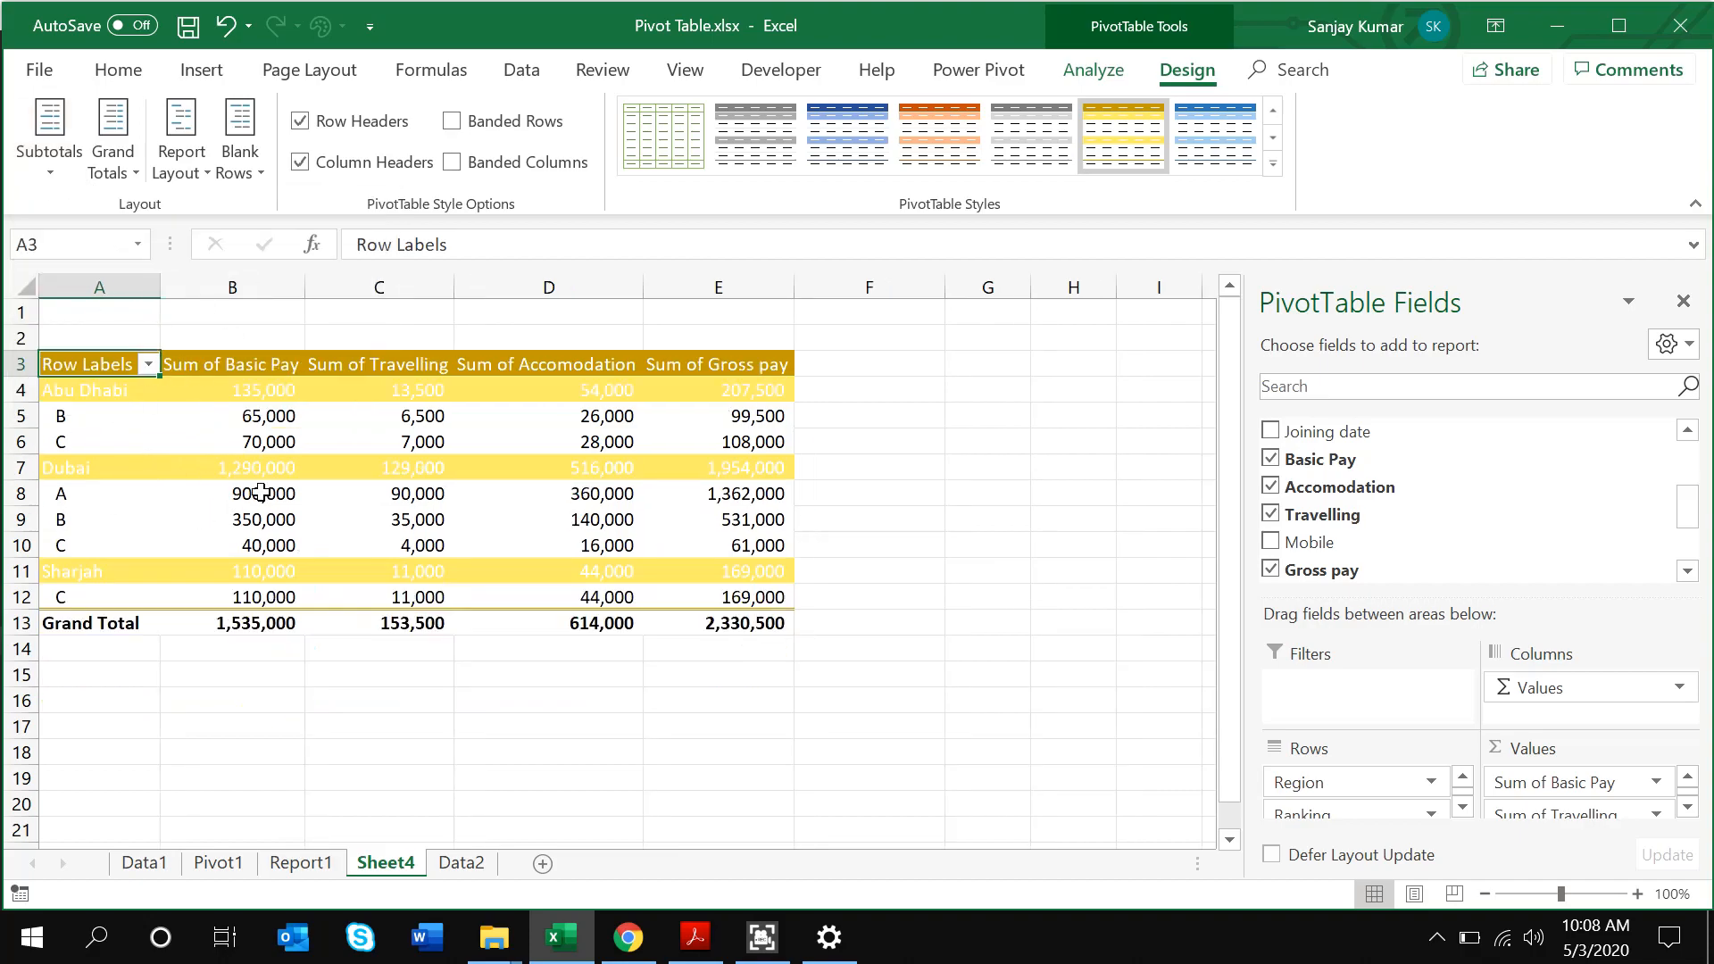
mouse_move(260, 492)
mouse_move(507, 468)
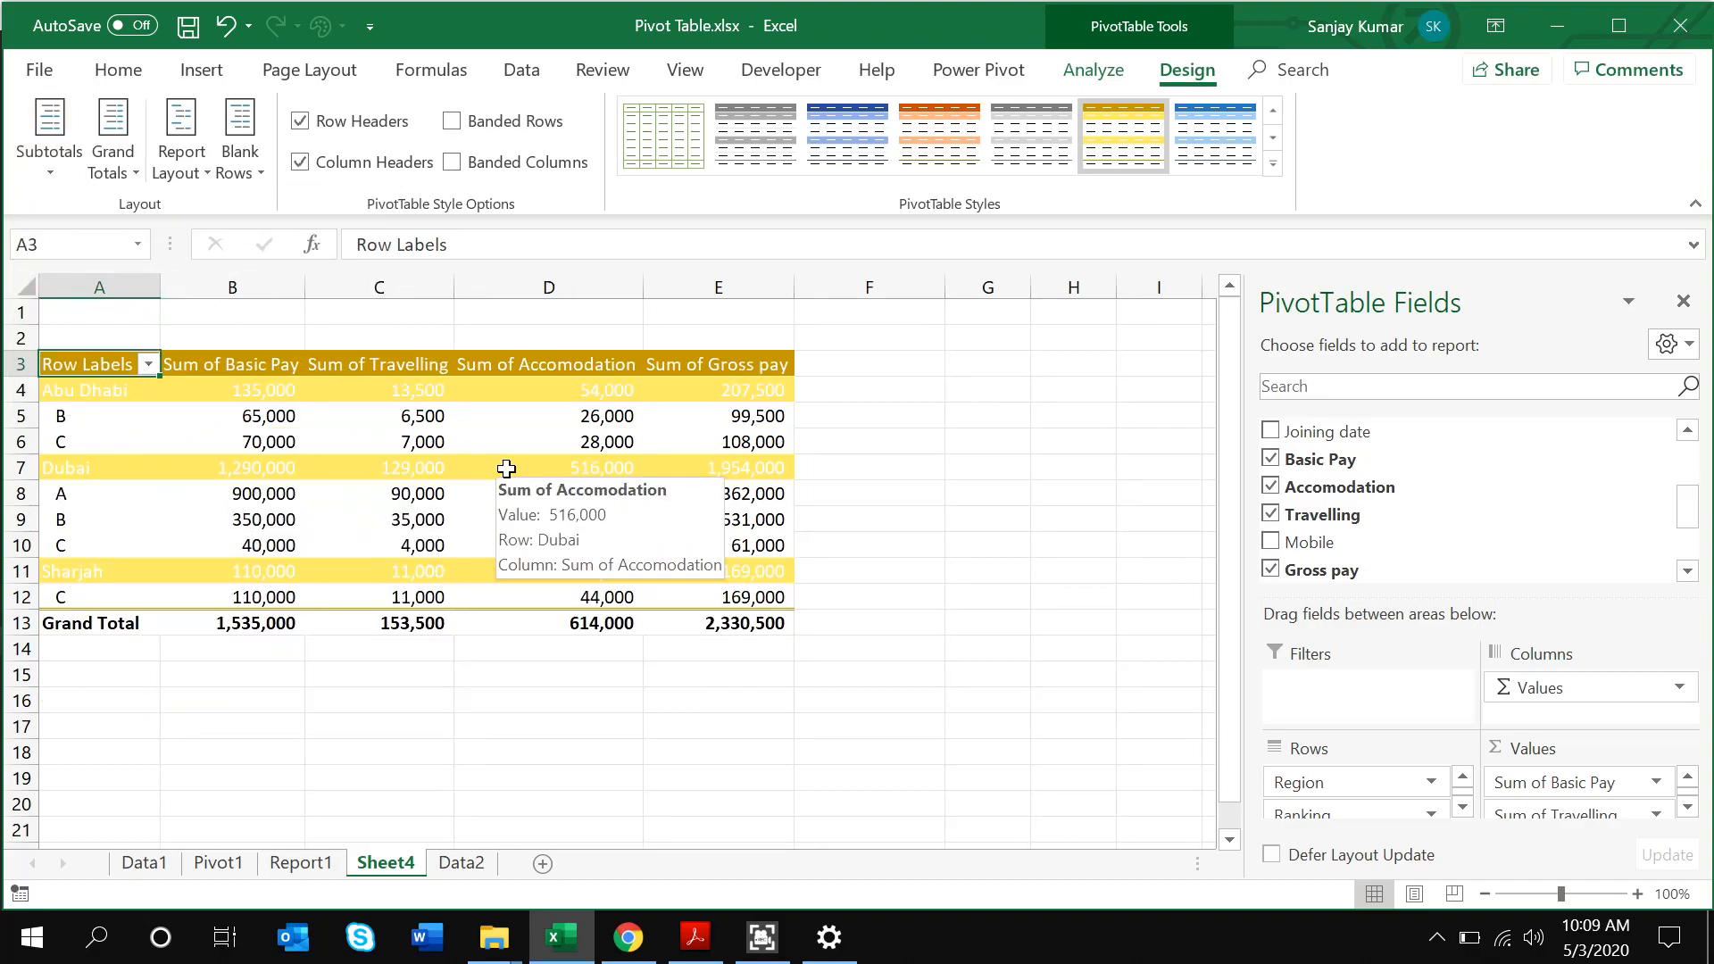